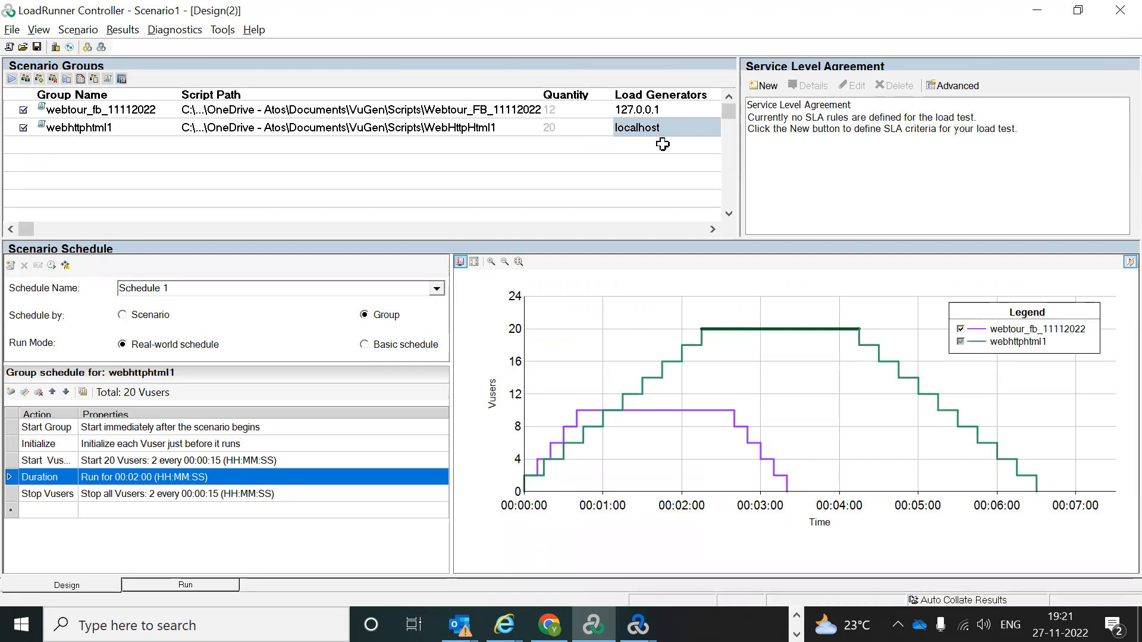
Step: Disconnect the 127.0.0.1 and localhost load generators so both show Down
click(55, 48)
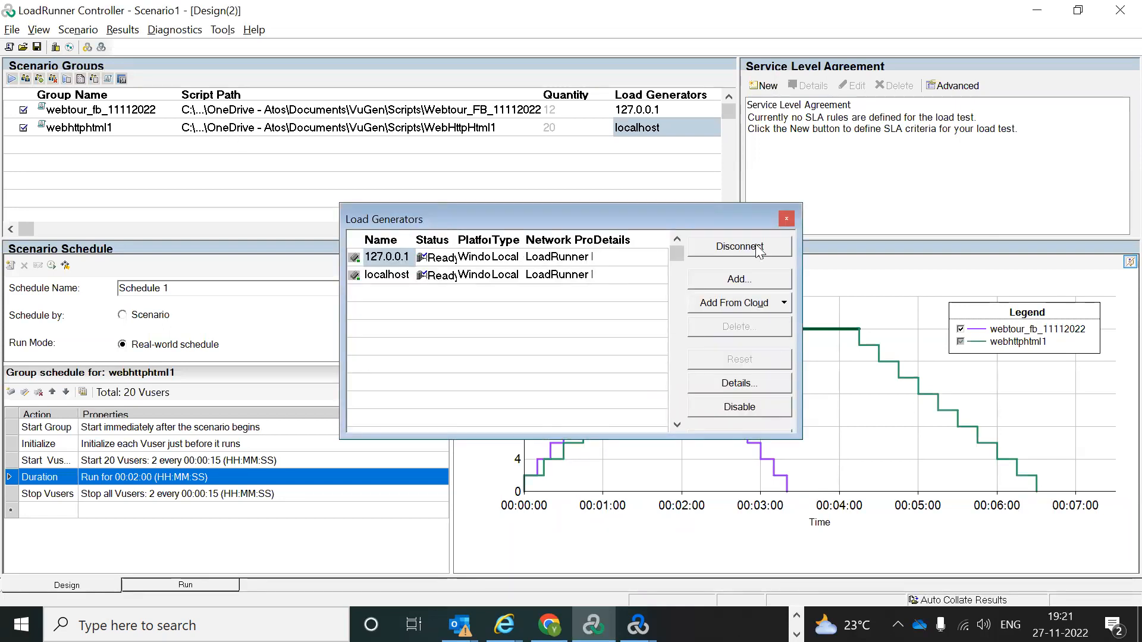
click(726, 250)
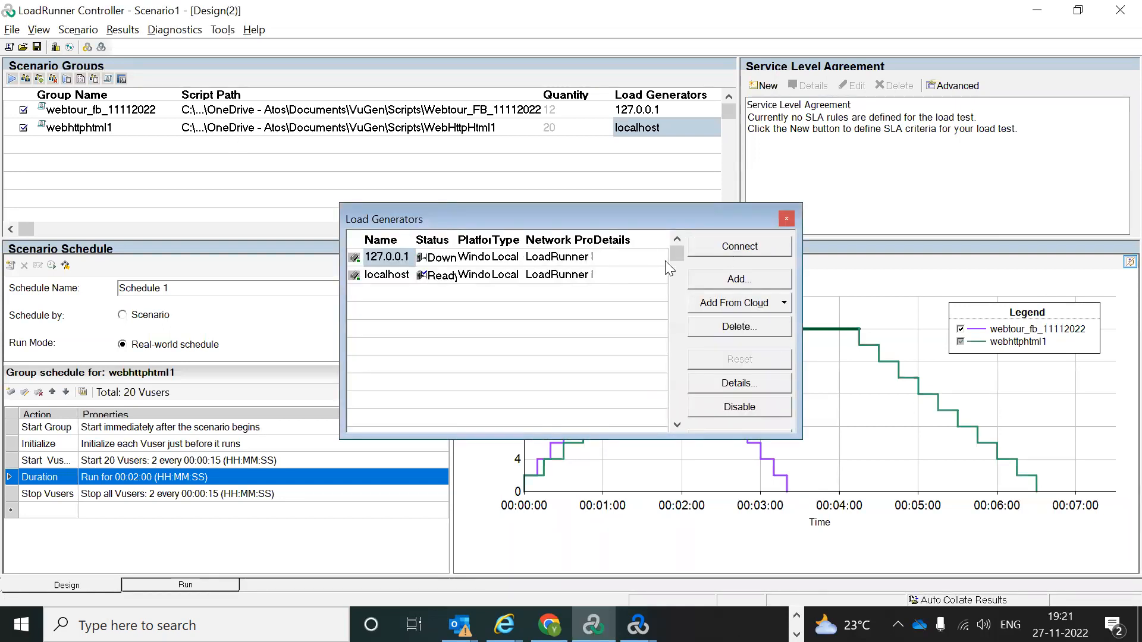
click(476, 277)
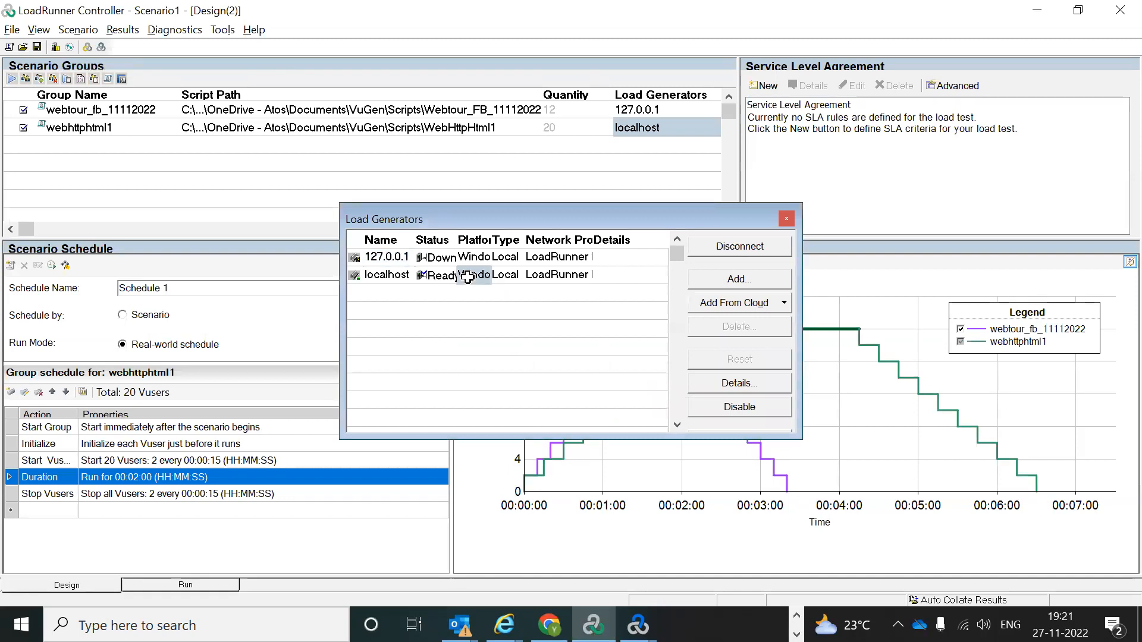
click(737, 251)
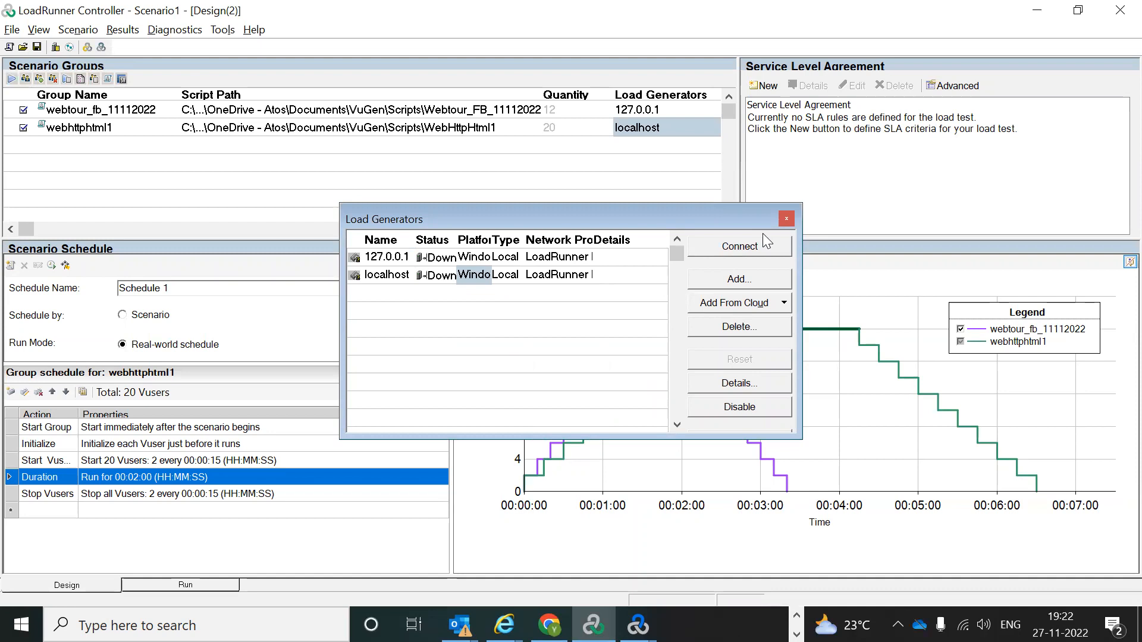
Step: Close the Load Generators dialog, glance at the Run view, return to Design and open the Vusers list
click(787, 219)
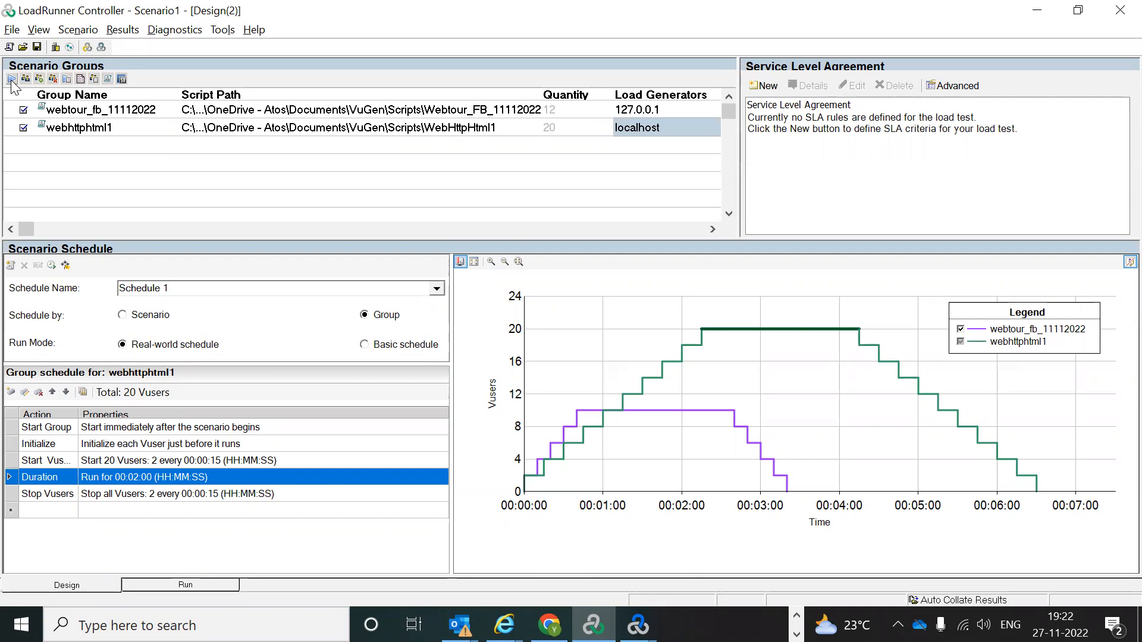
click(155, 586)
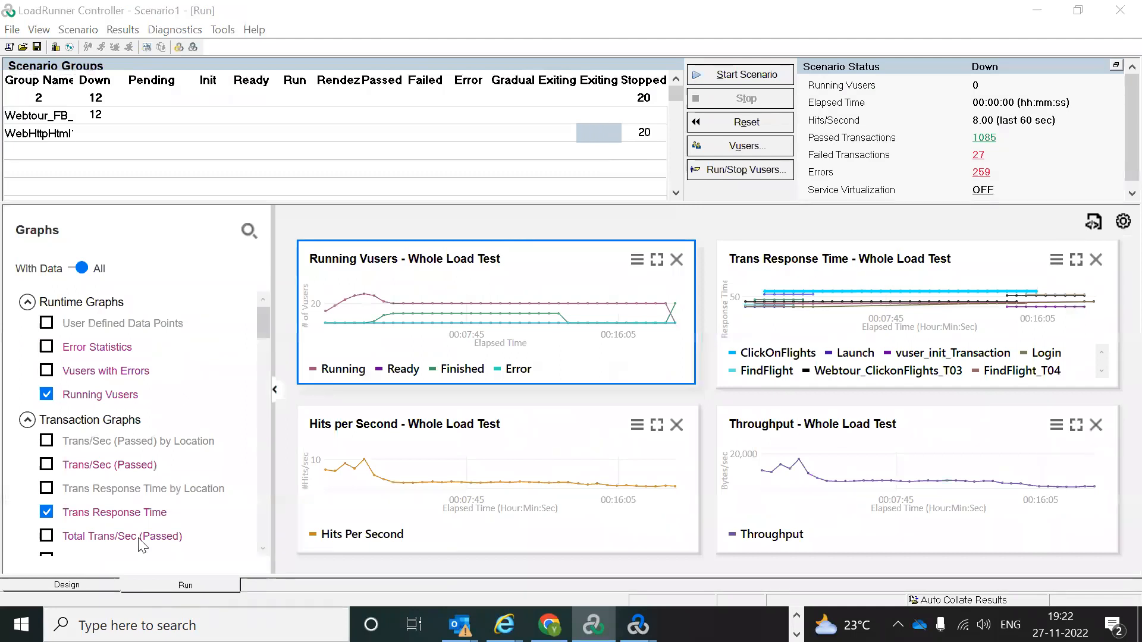
click(54, 589)
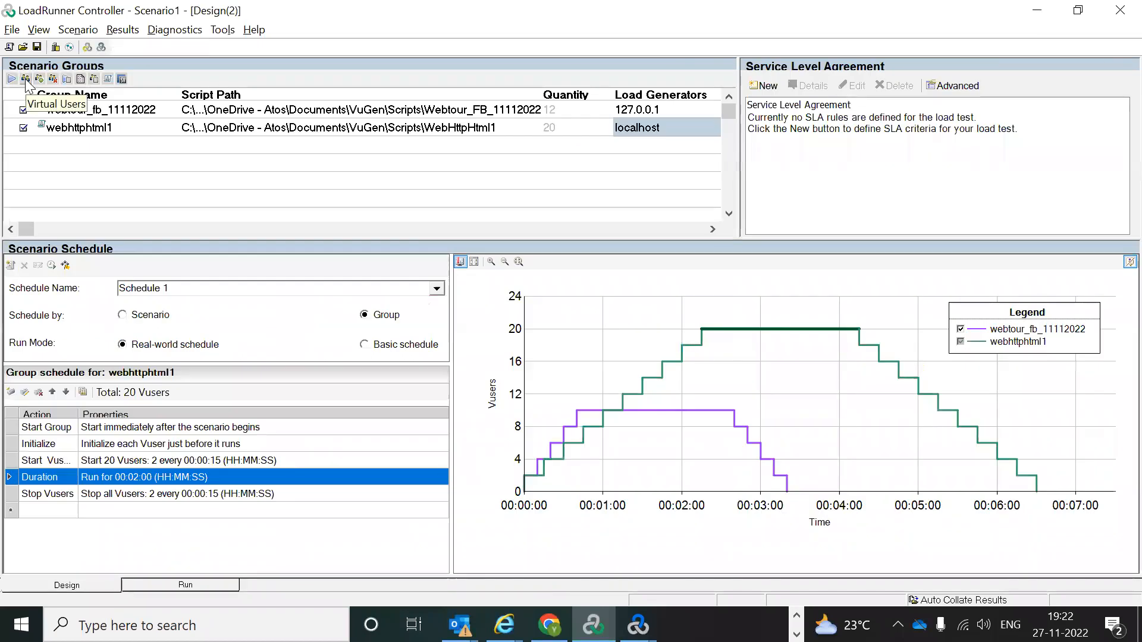
click(25, 79)
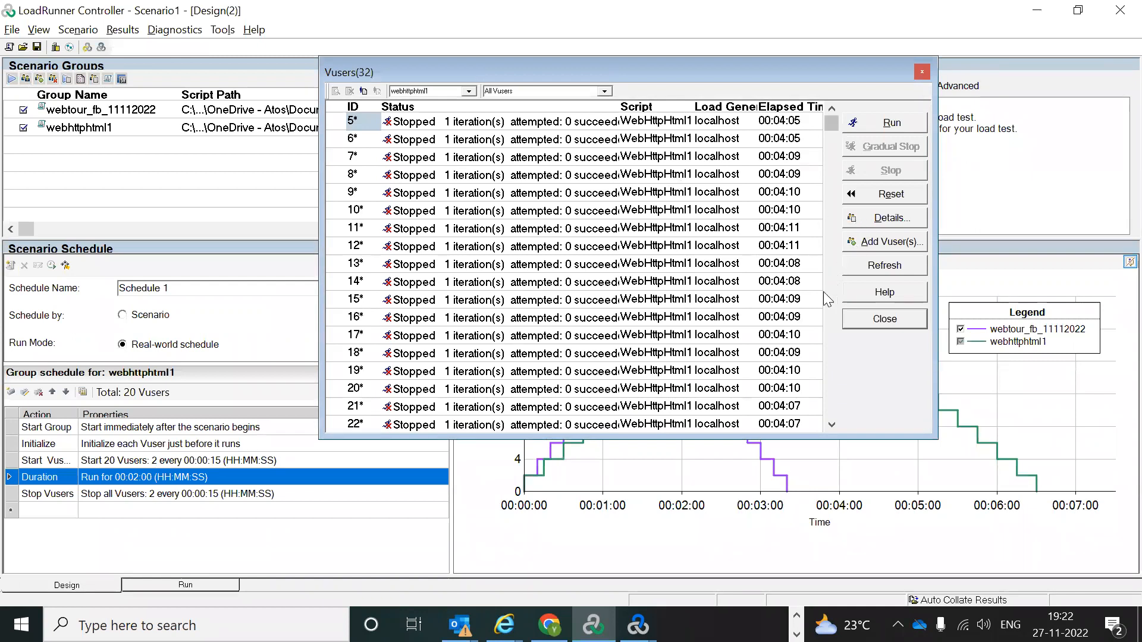
click(890, 242)
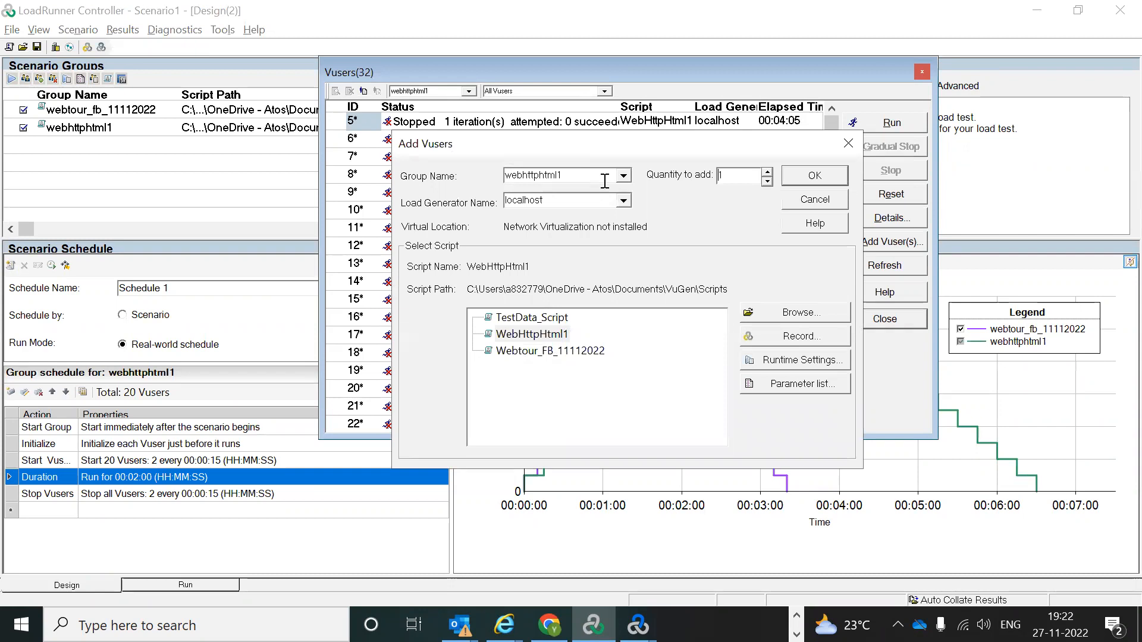
click(854, 149)
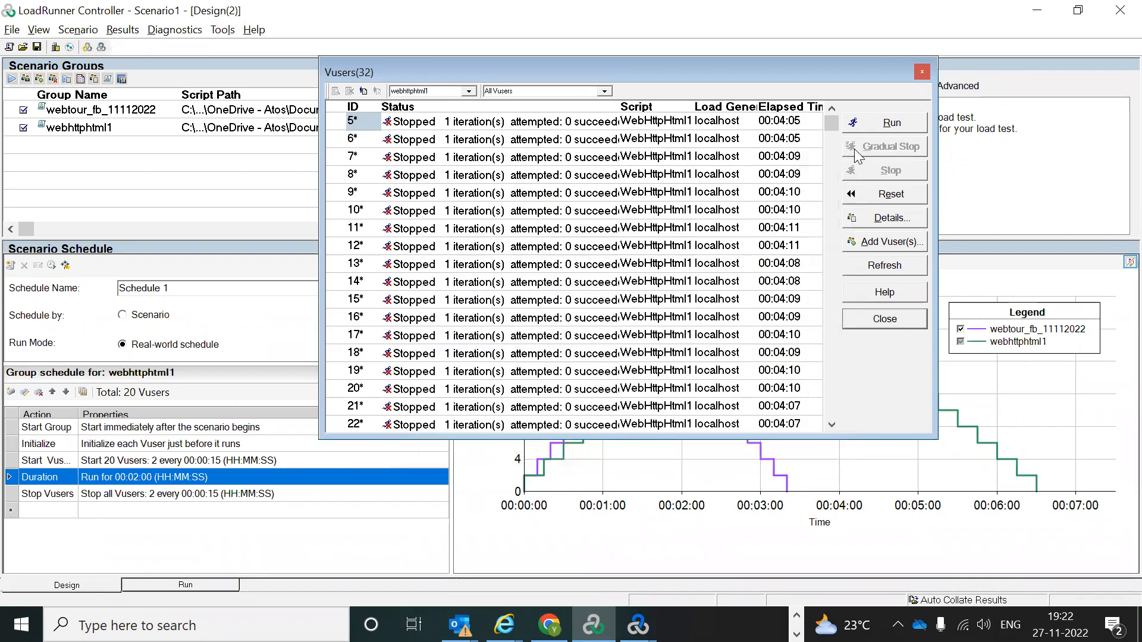
click(921, 72)
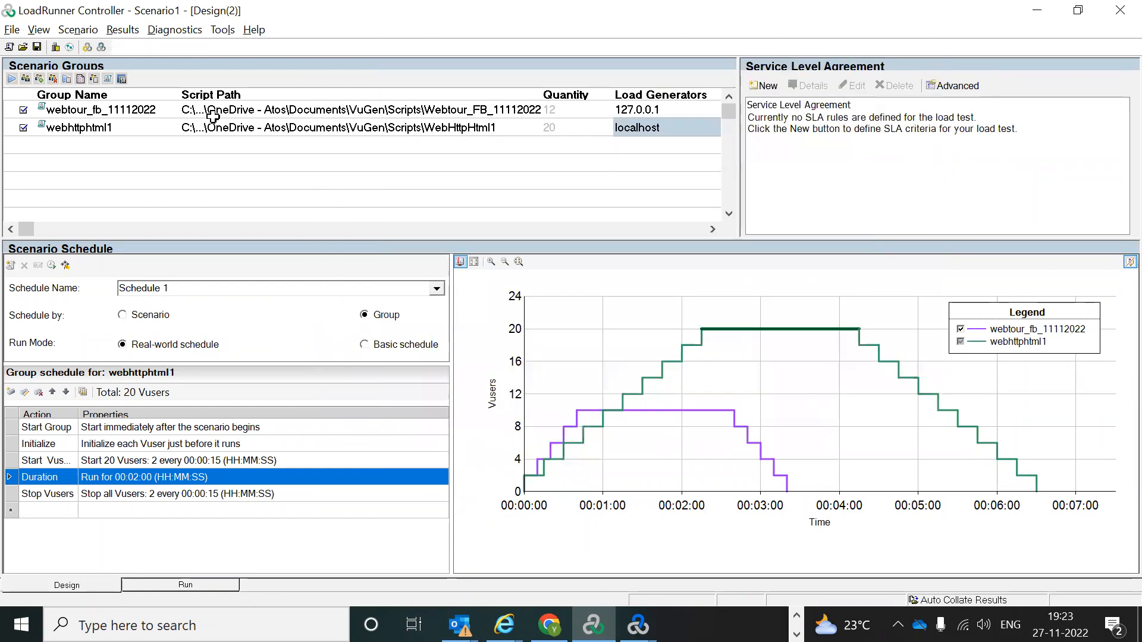
click(39, 80)
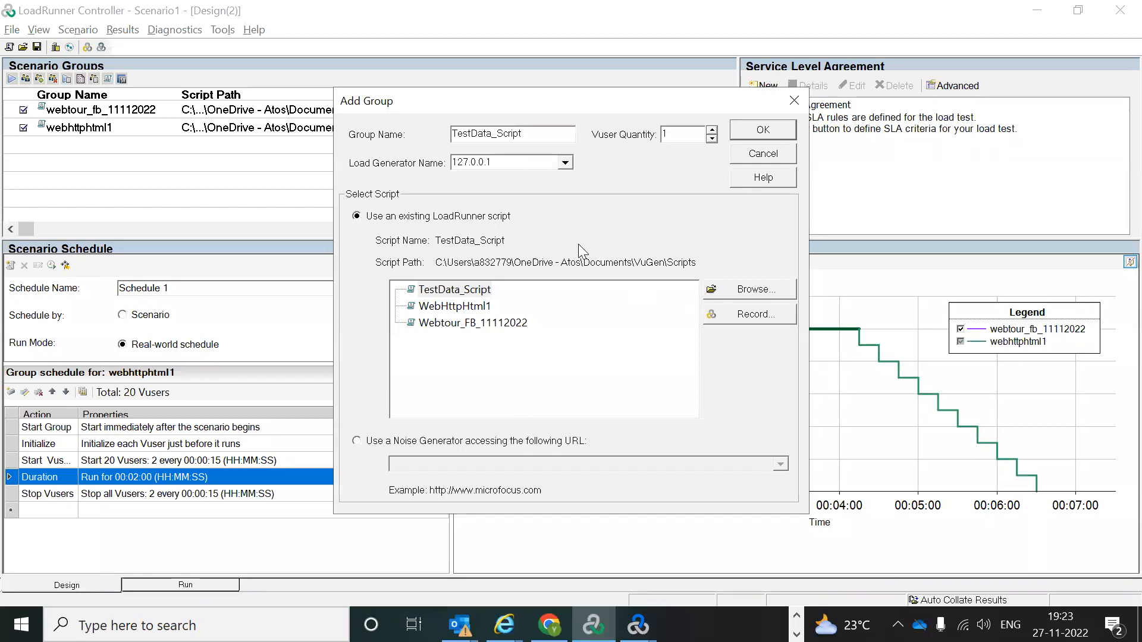
click(793, 100)
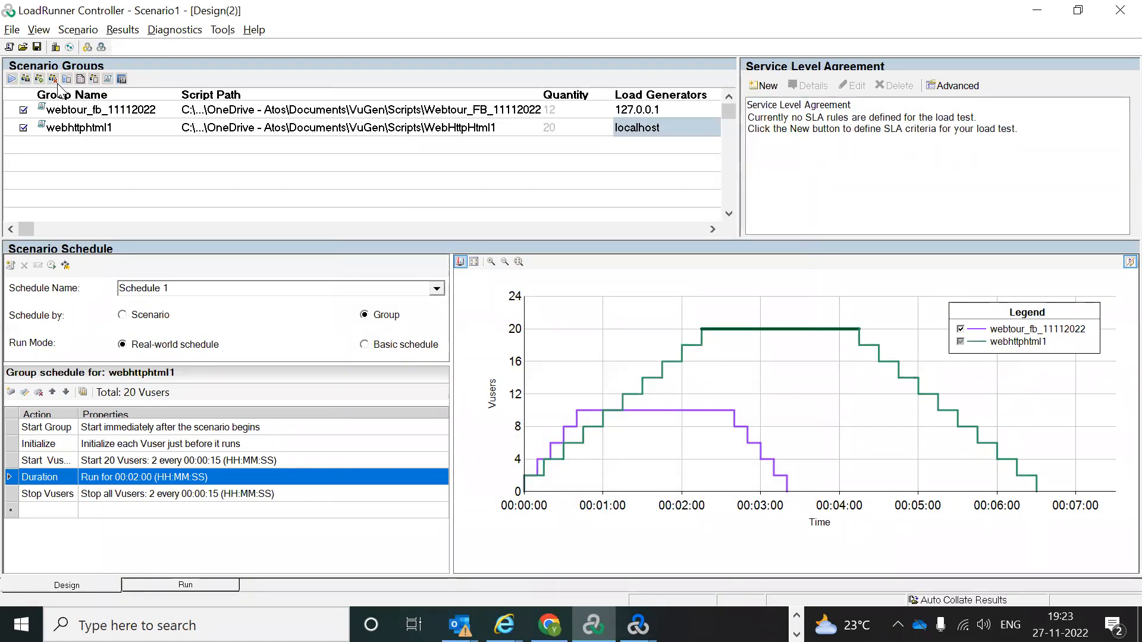
Step: Open Runtime Settings for the webhttphtml1 group at its Pacing page
click(74, 127)
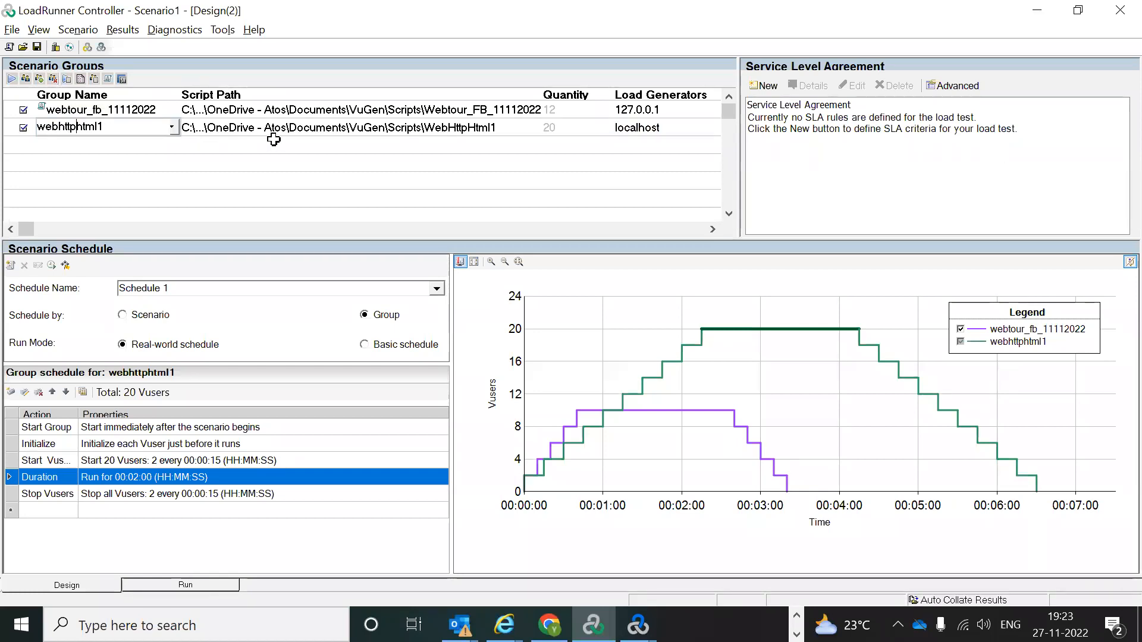
click(67, 79)
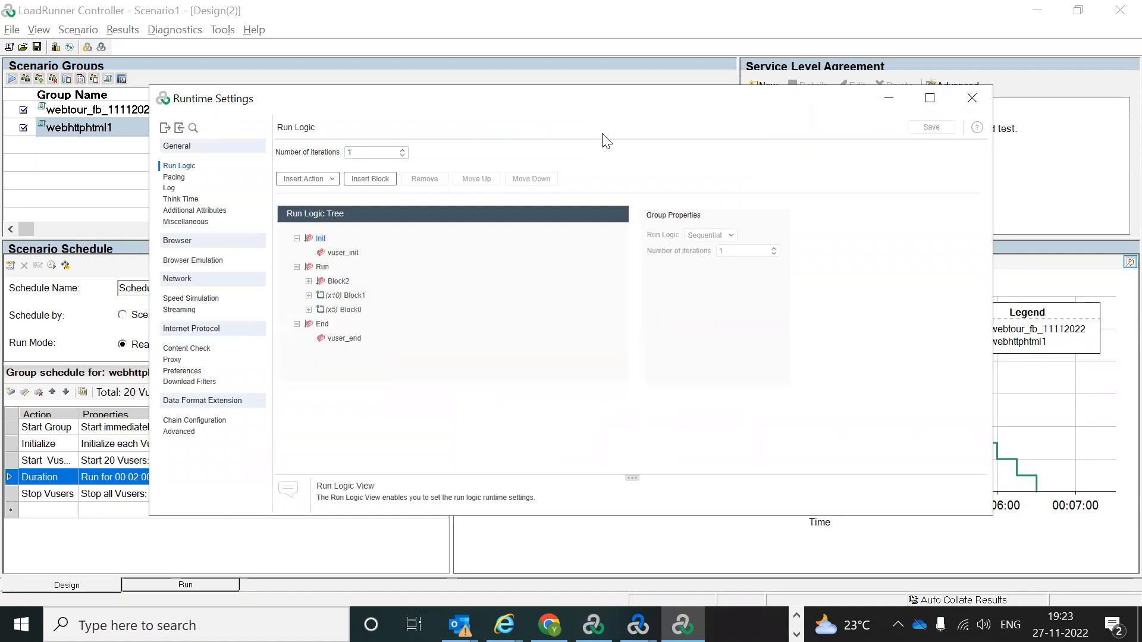
drag(522, 110, 706, 71)
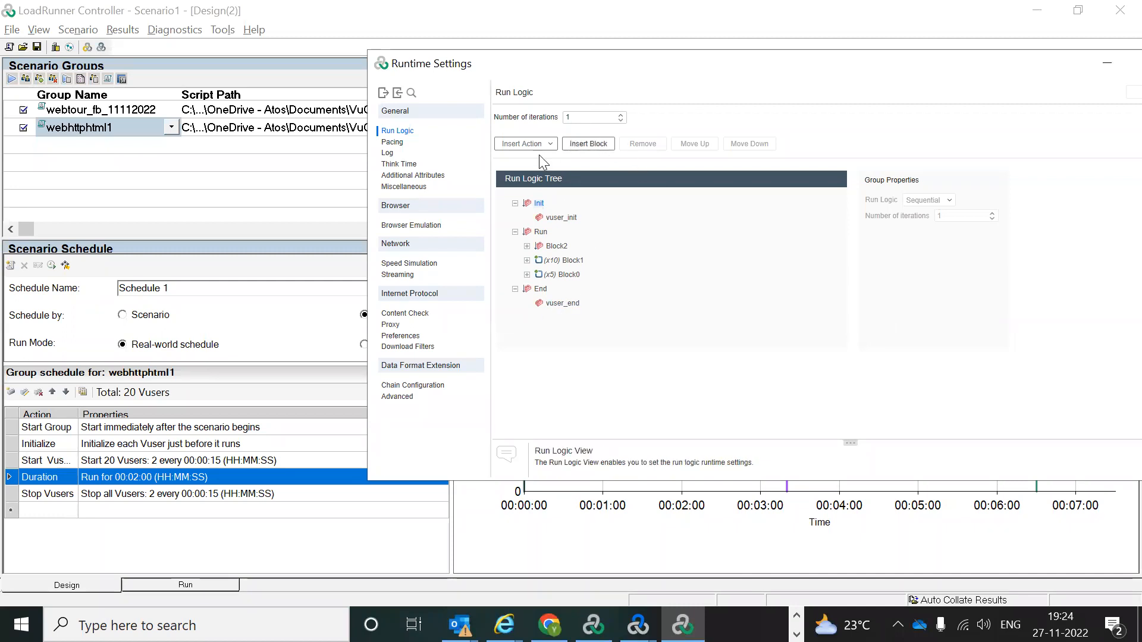
click(390, 144)
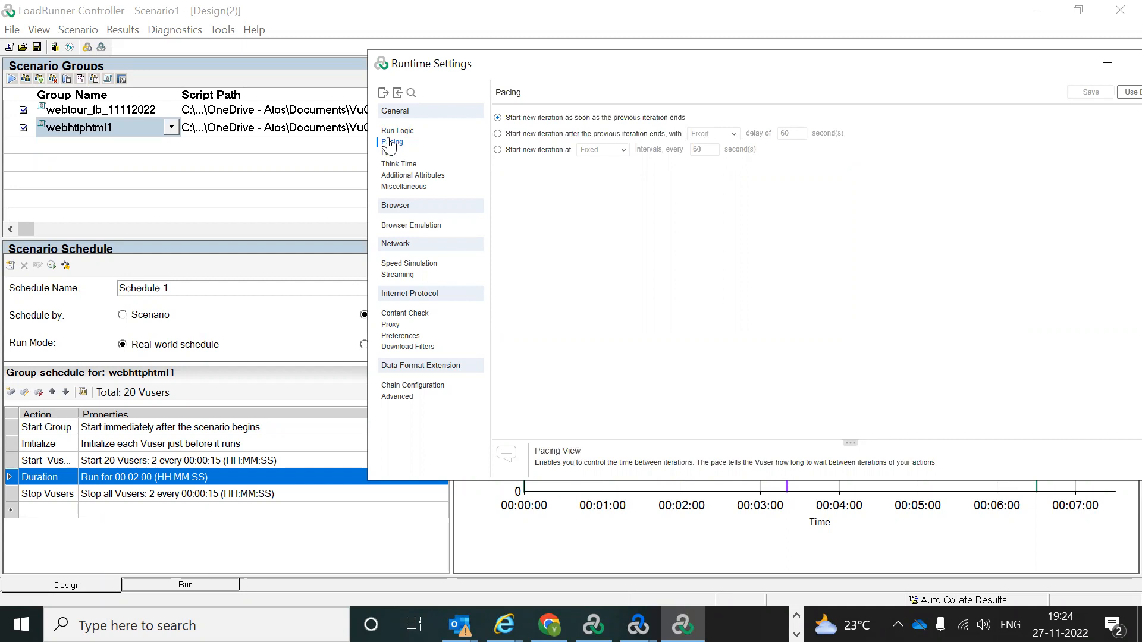
Step: Choose the fixed 60-second delay pacing, then switch to starting iterations at set intervals
click(497, 134)
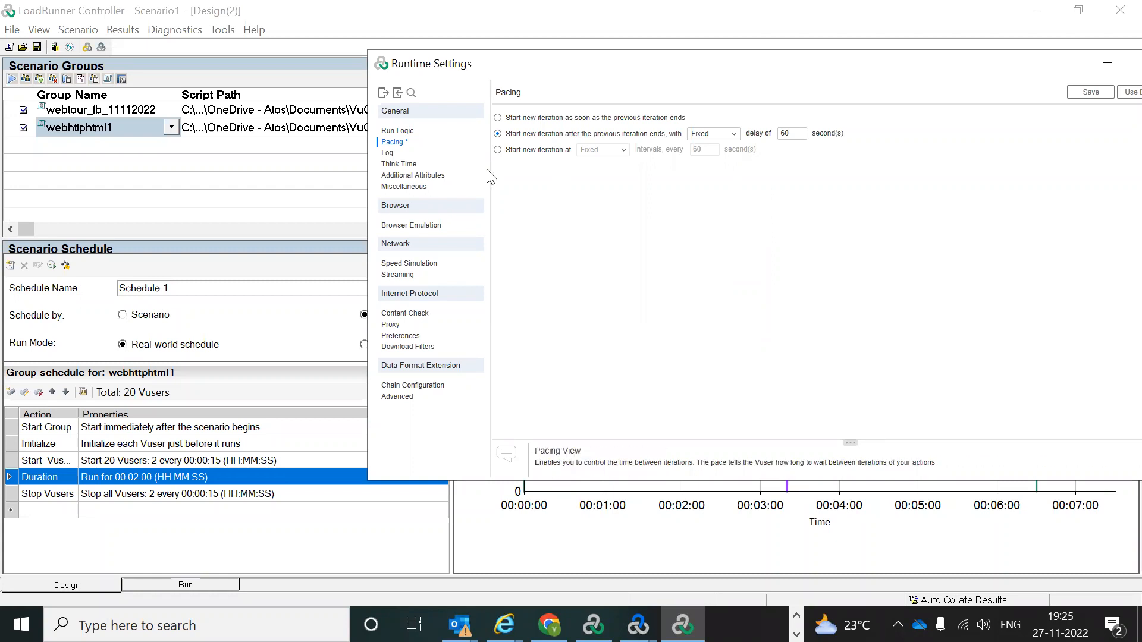
click(526, 153)
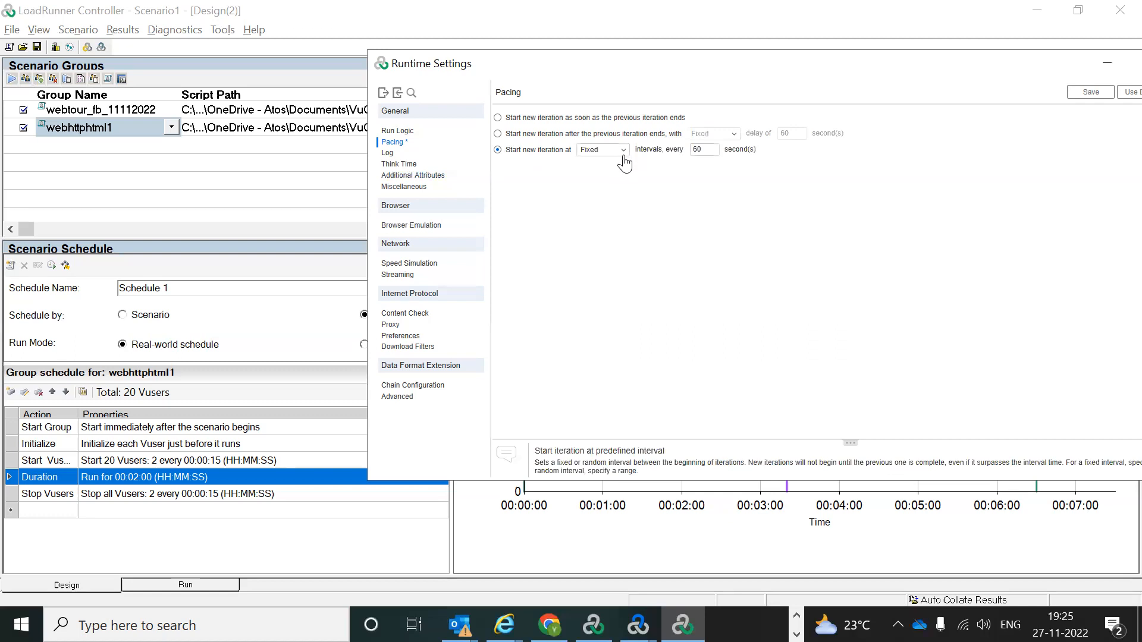
Step: Try a Random 60–90 second interval, revert pacing to Fixed 60-second intervals, then view Log settings
click(621, 150)
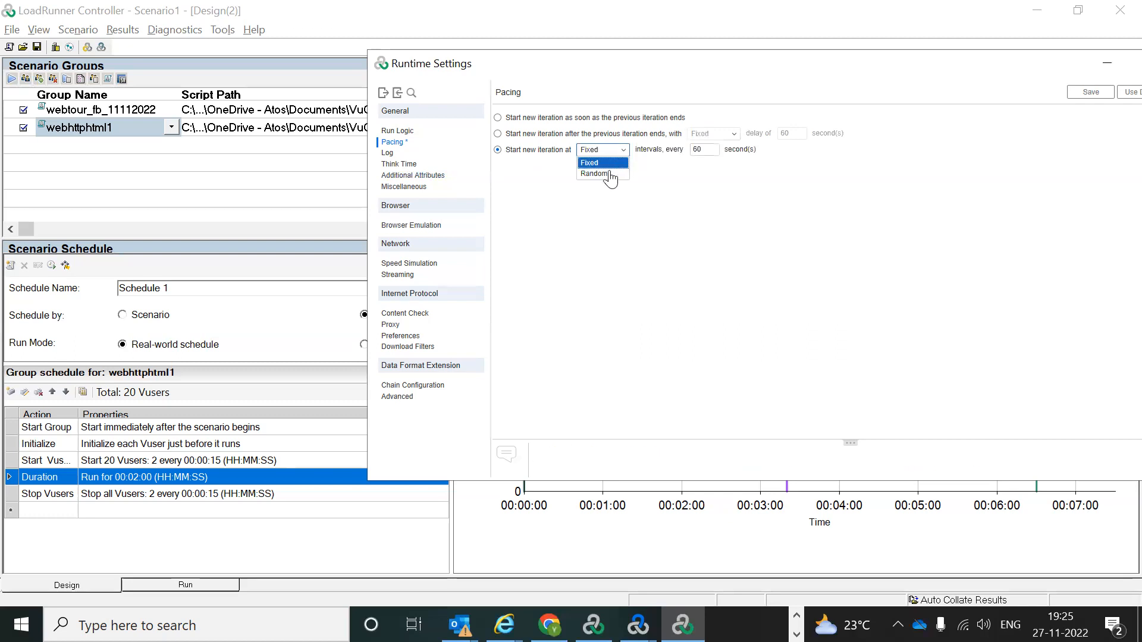
click(600, 176)
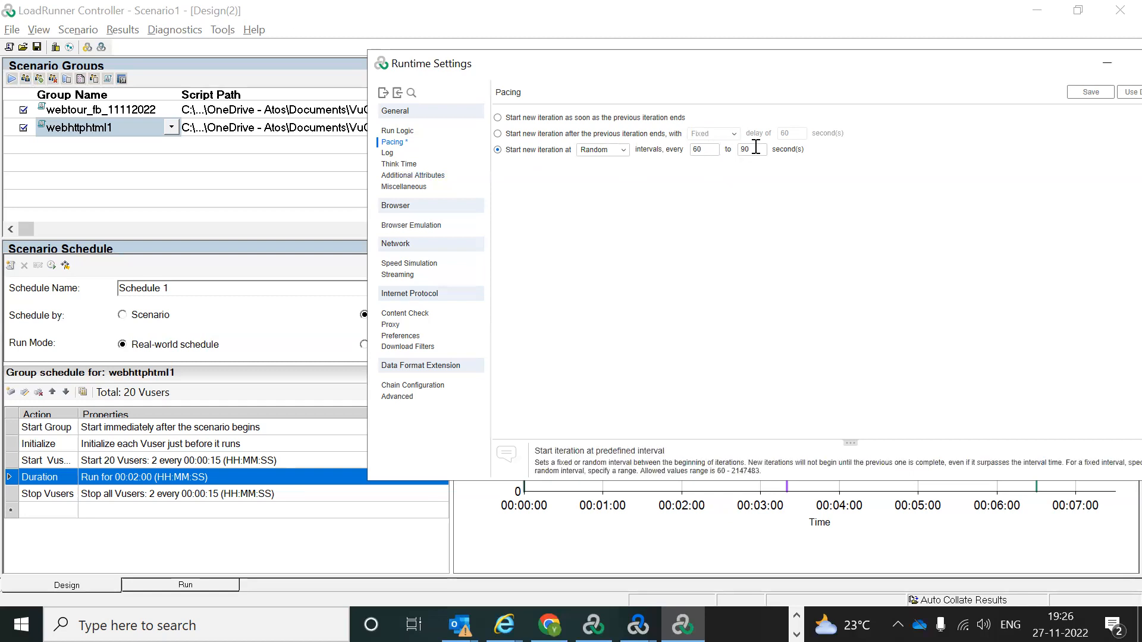
click(626, 157)
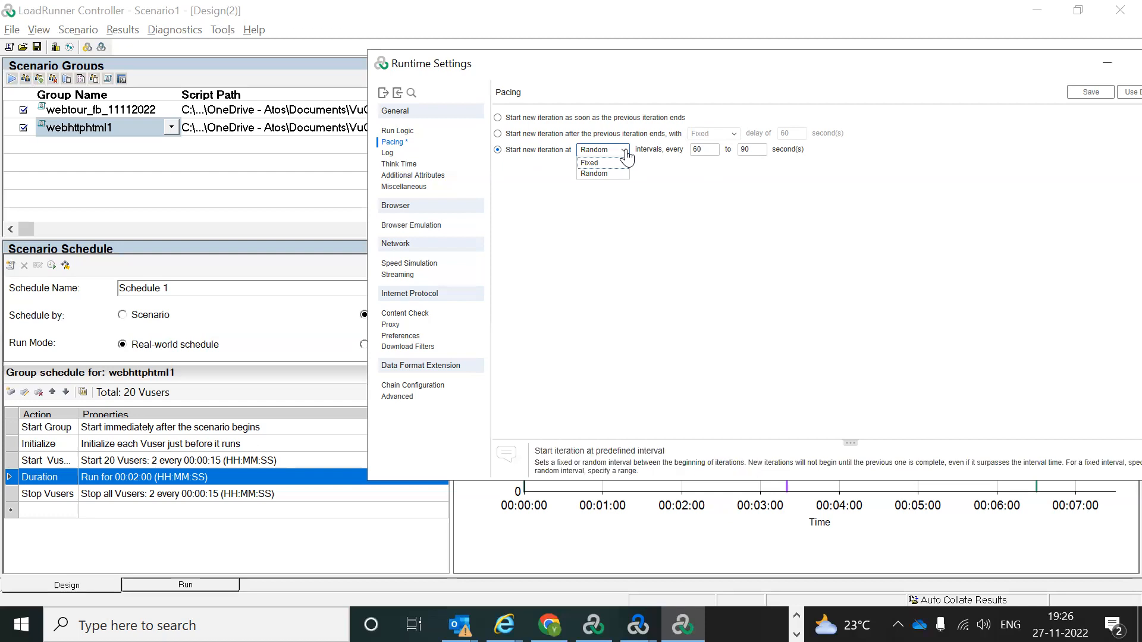
click(589, 162)
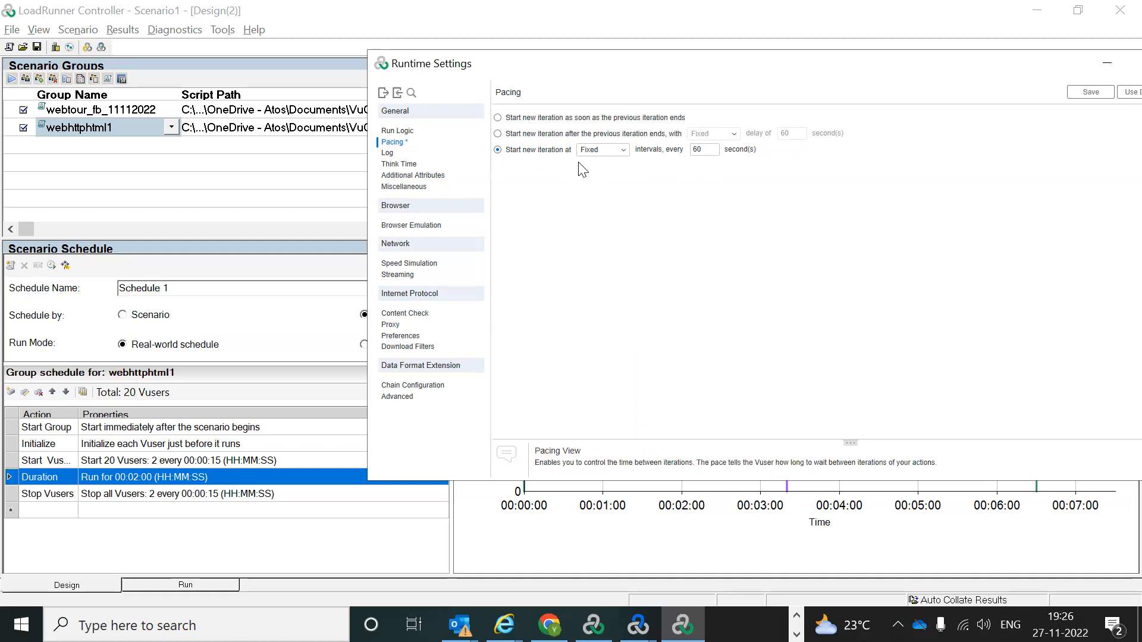
click(388, 154)
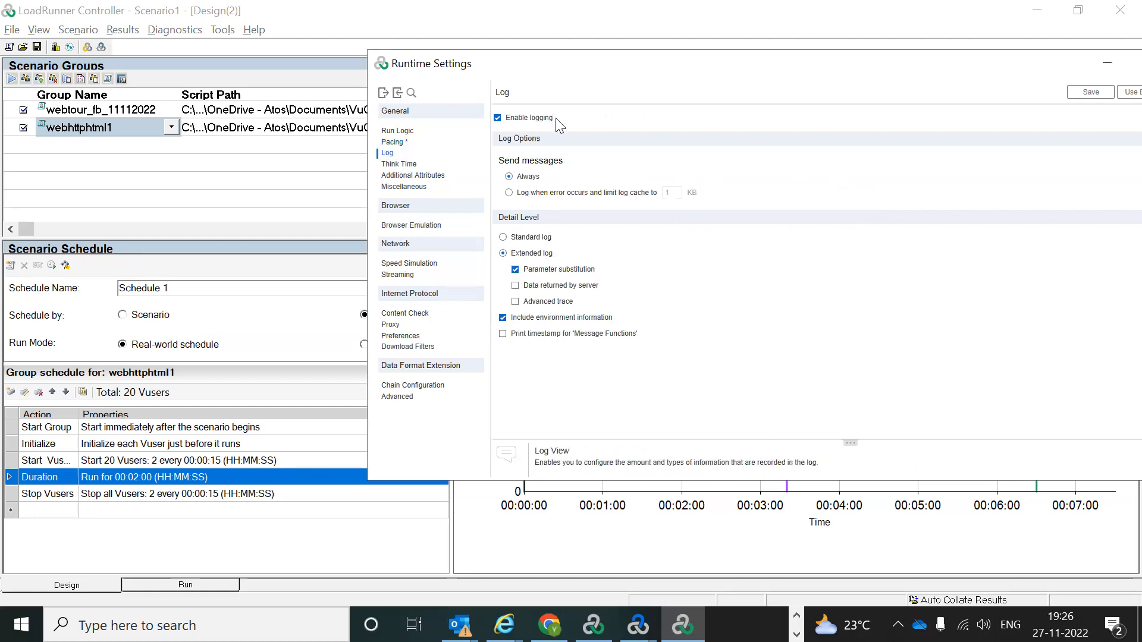
Step: Disable logging for webhttphtml1 and move on to its Think Time settings
click(497, 117)
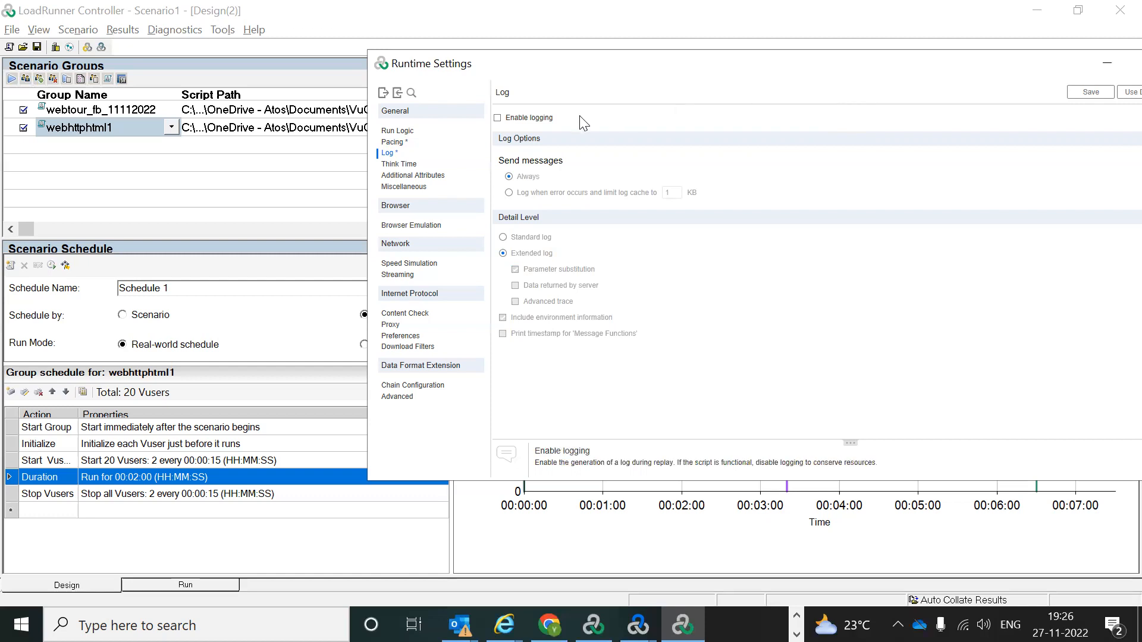
click(409, 171)
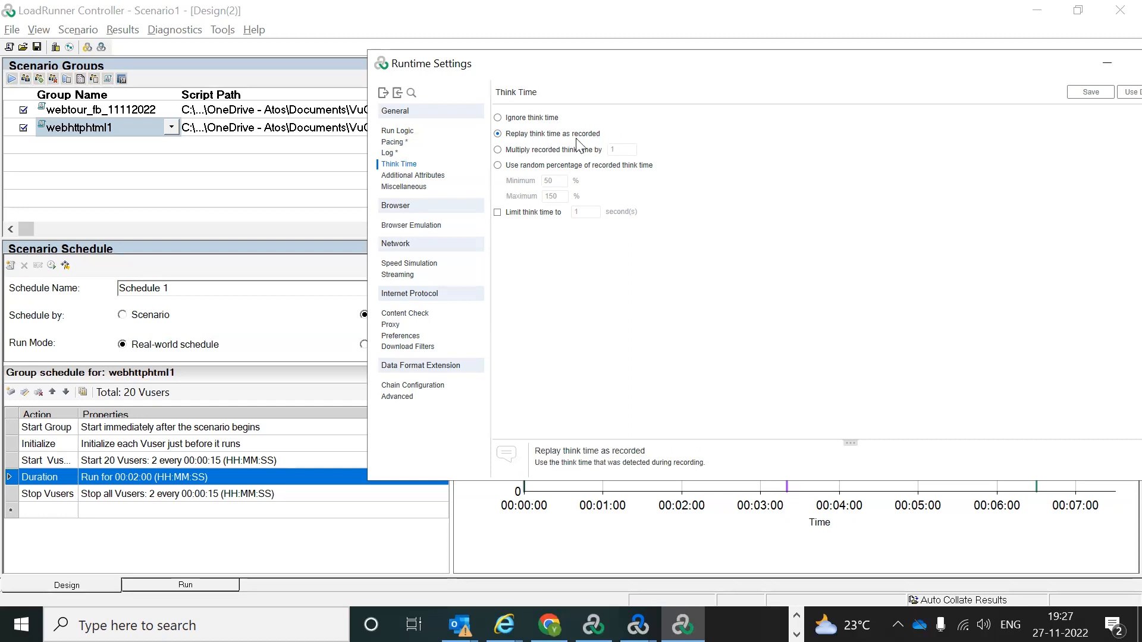
Step: Set think time to multiply recorded think time by 1, then bring the Webtour_FB_11112022 VuGen window forward
click(497, 150)
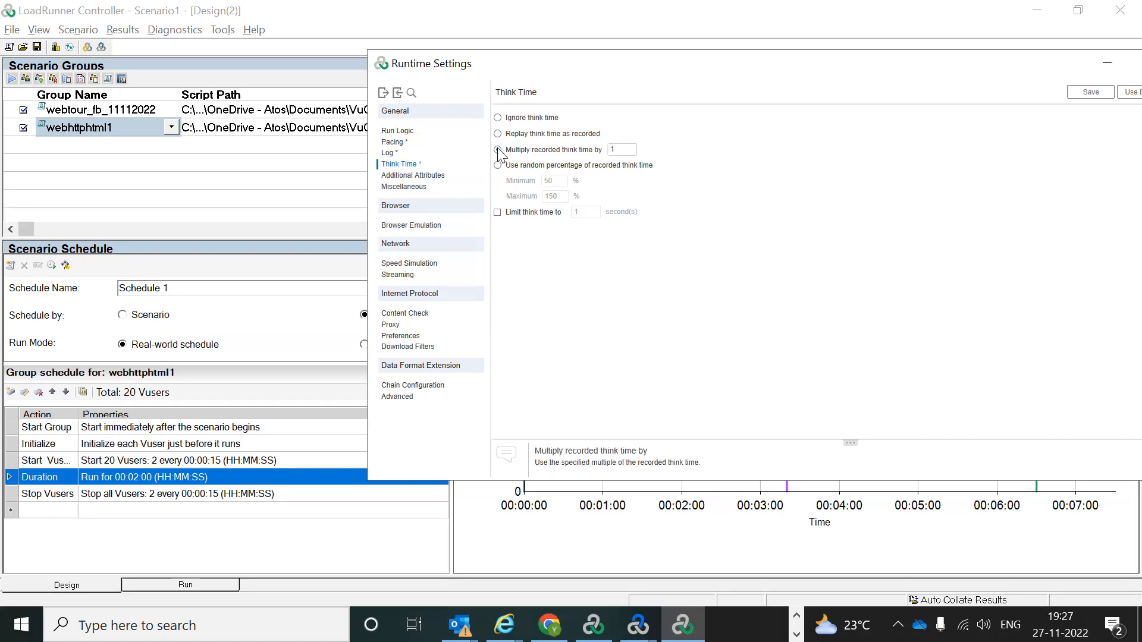
click(627, 151)
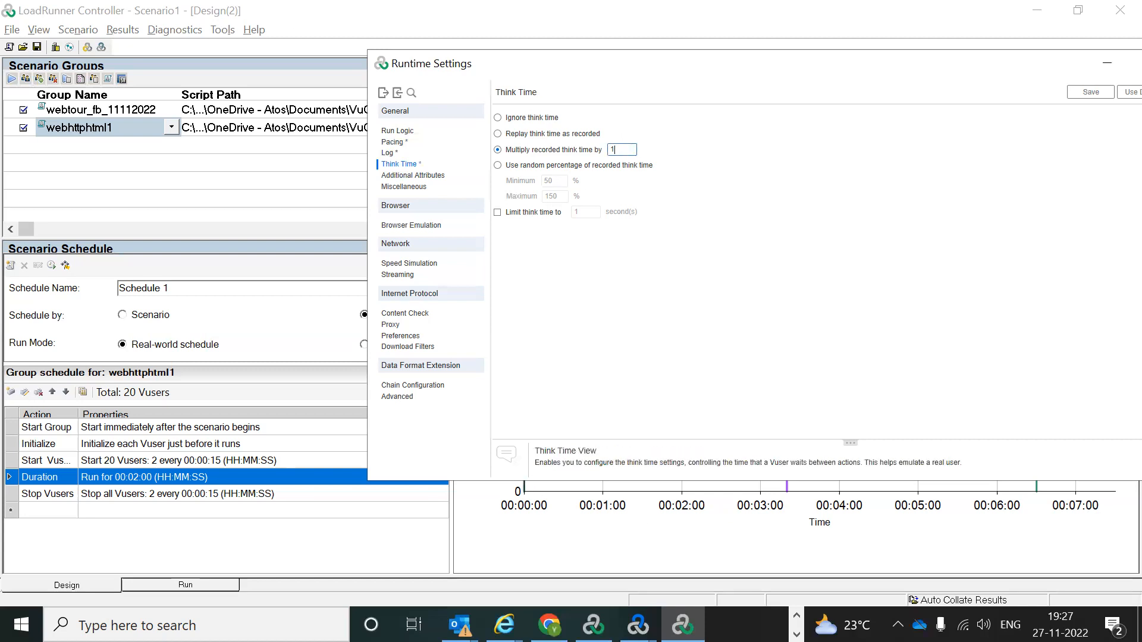
click(796, 616)
mouse_move(594, 625)
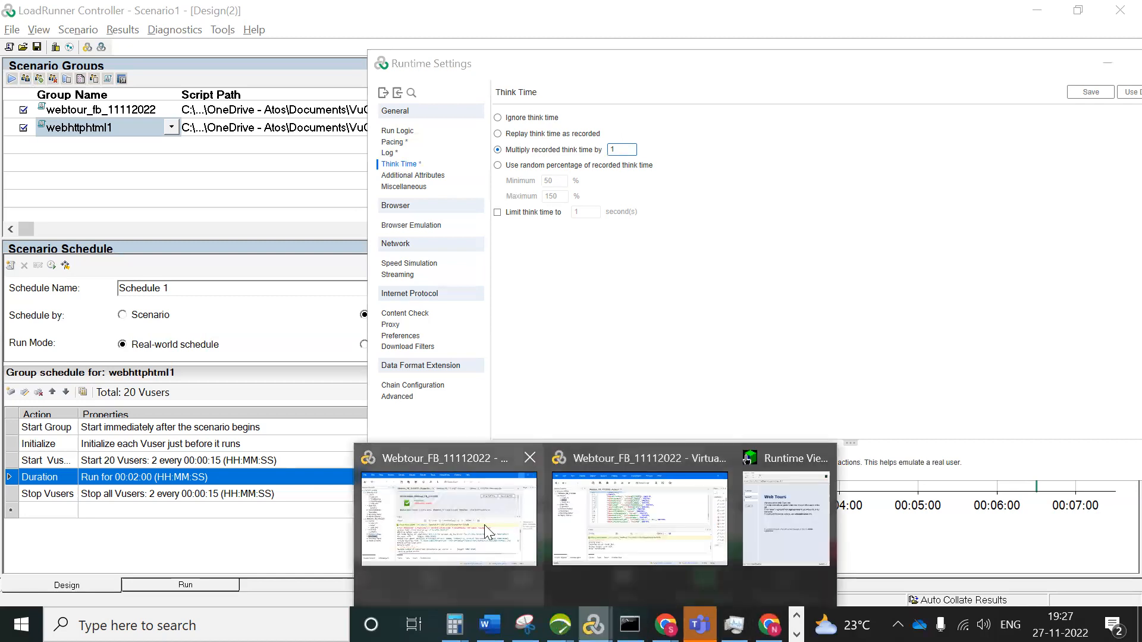
click(637, 517)
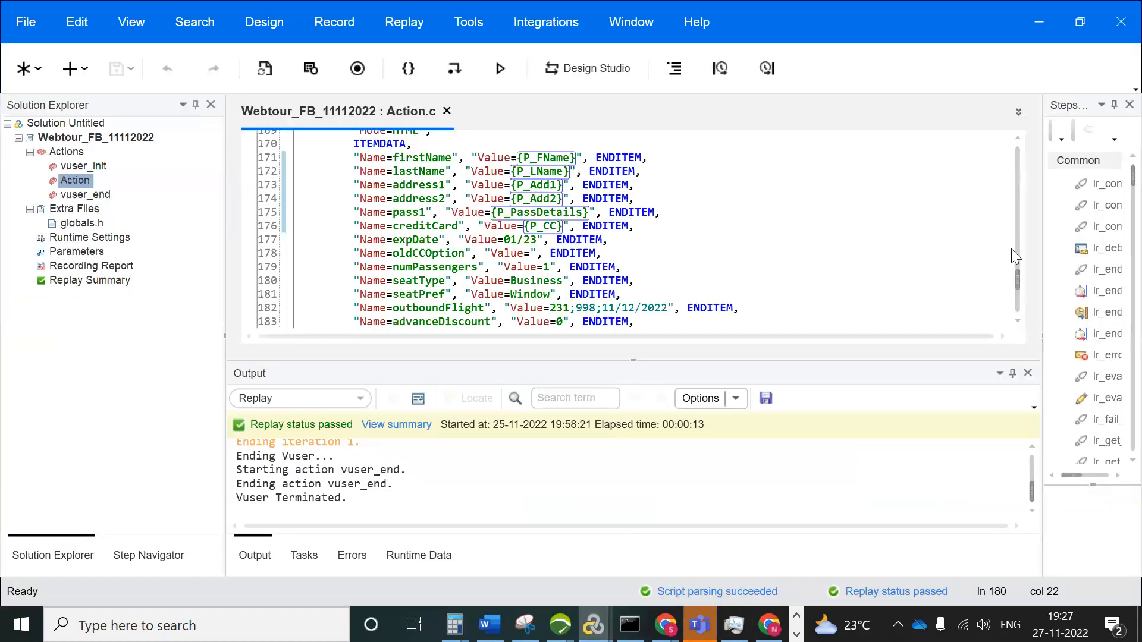
Step: Scroll Action.c to the Payment transaction's lr_think_time(35) line, then return to Runtime Settings
drag(1017, 281, 1008, 264)
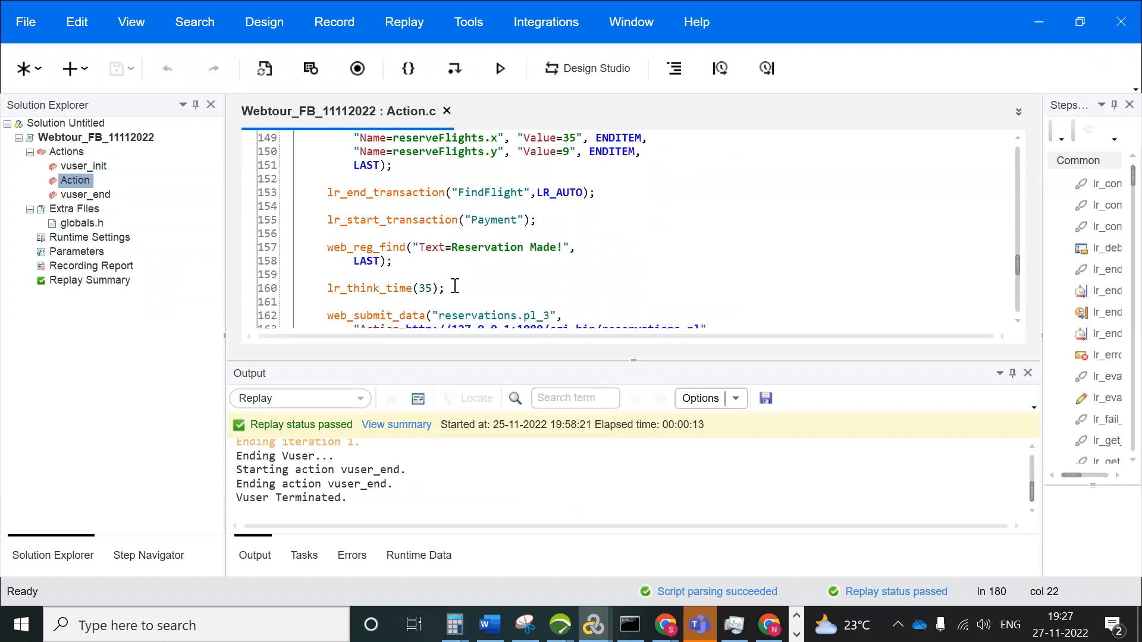
key(alt+Tab)
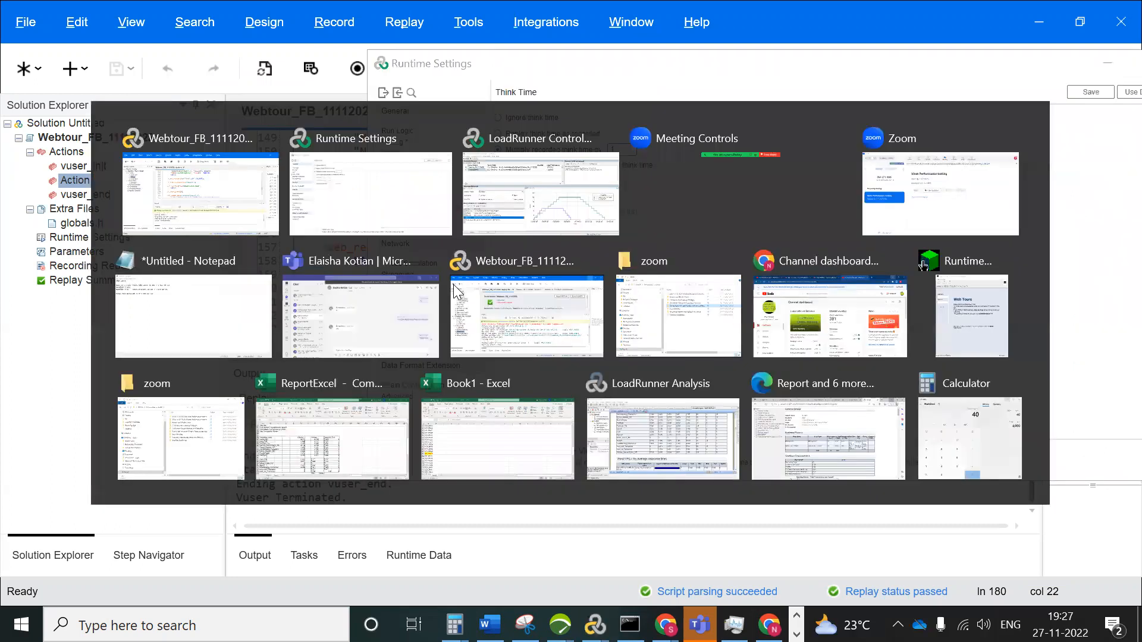
click(531, 146)
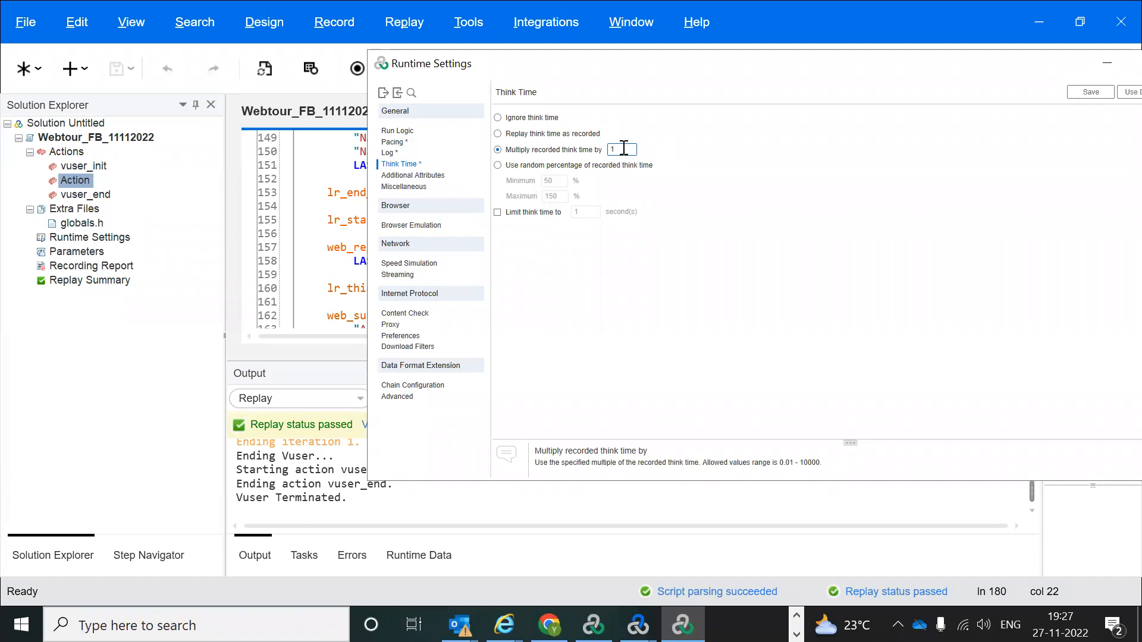
Step: Try a multiplier of 2 and random percentage, enable a 1-second think time limit, then replay as recorded
text(2)
click(498, 166)
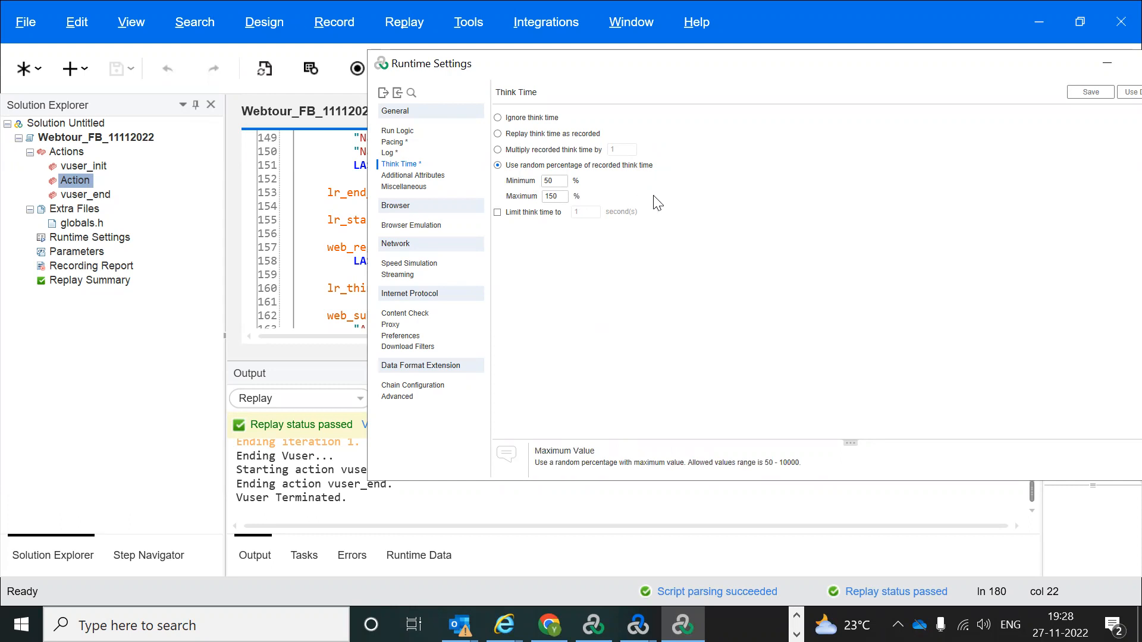
click(497, 215)
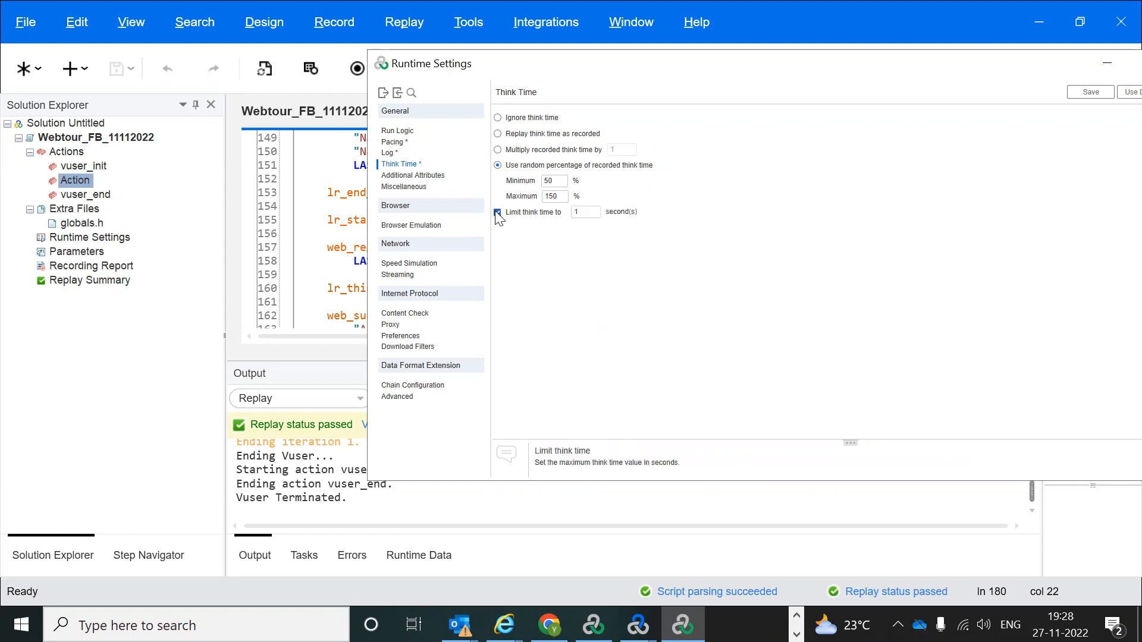
click(595, 209)
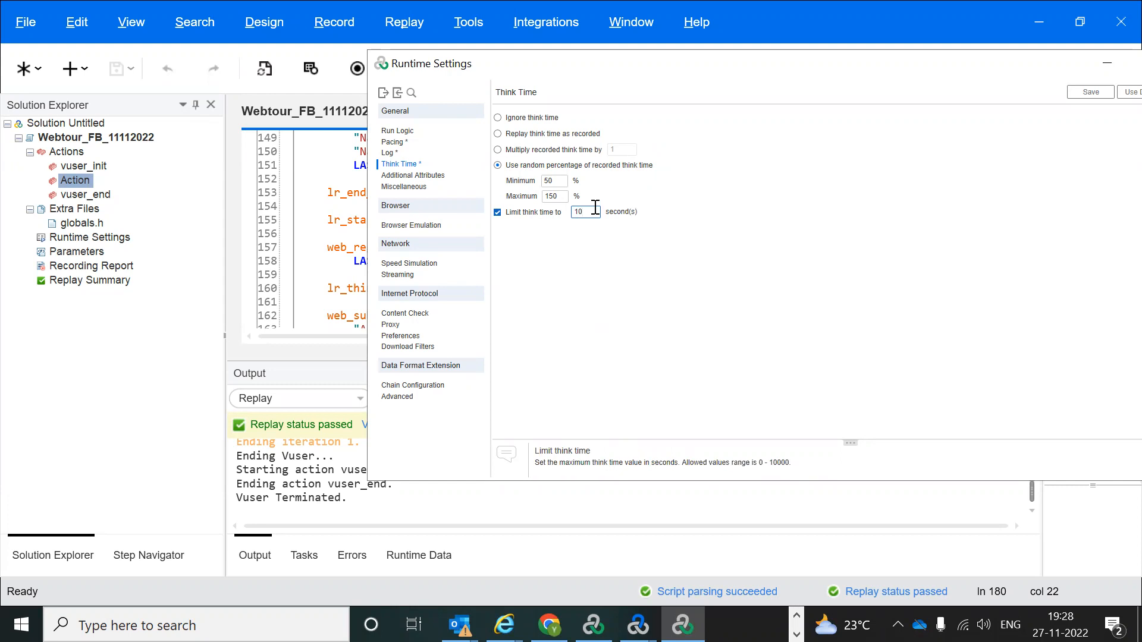
key(BackSpace)
key(BackSpace)
click(498, 135)
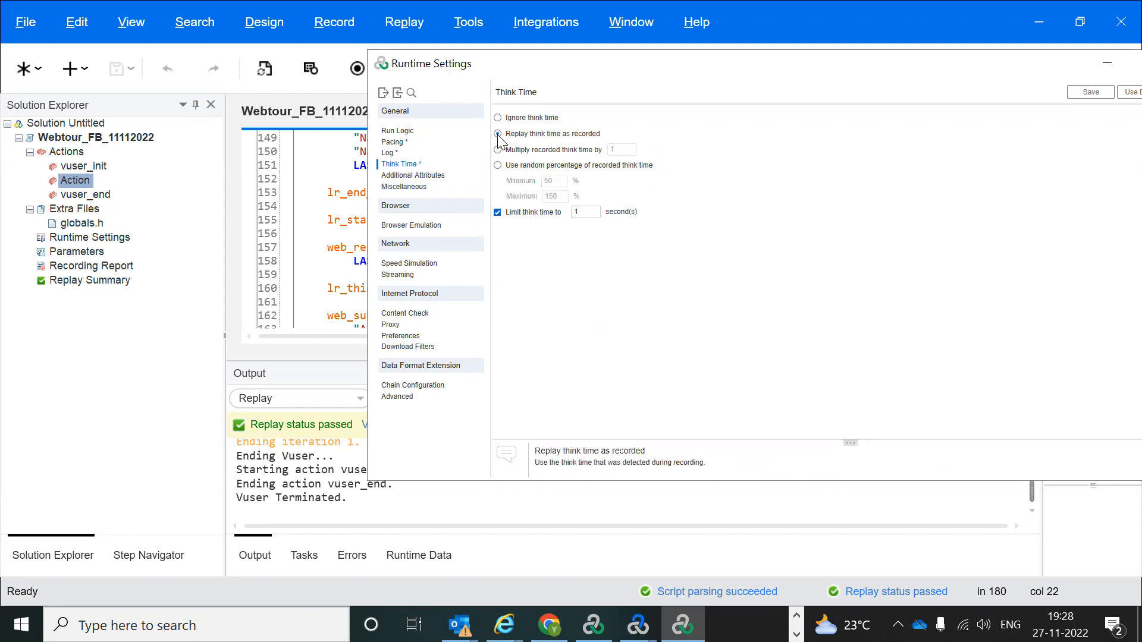
Step: Check the empty Additional Attributes page, open Miscellaneous, and enable snapshot on error
click(396, 177)
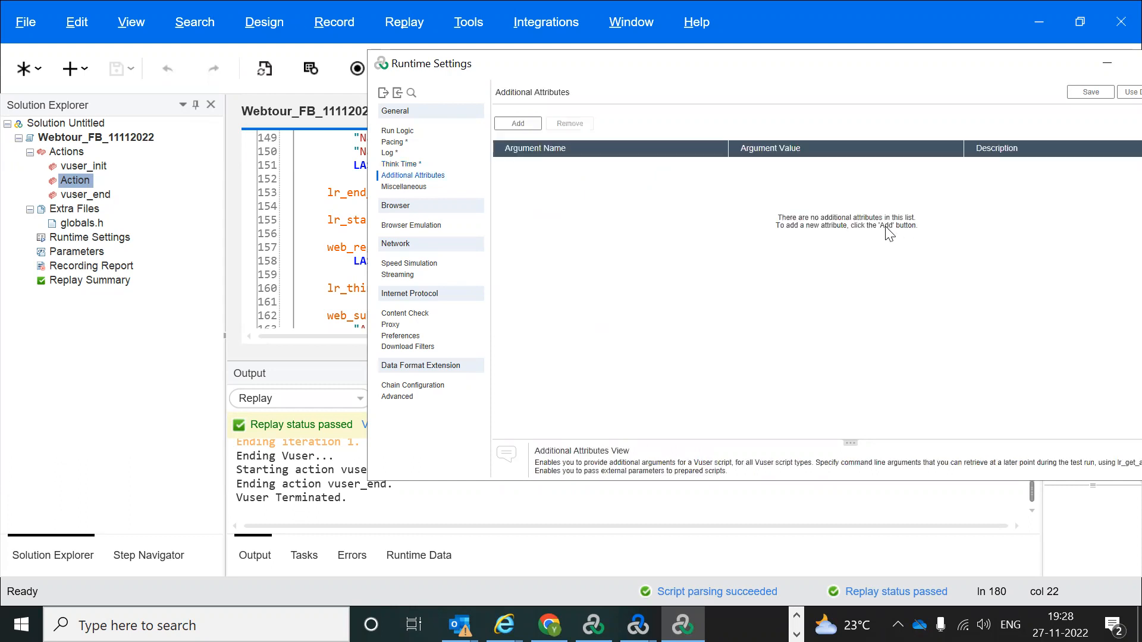
click(400, 188)
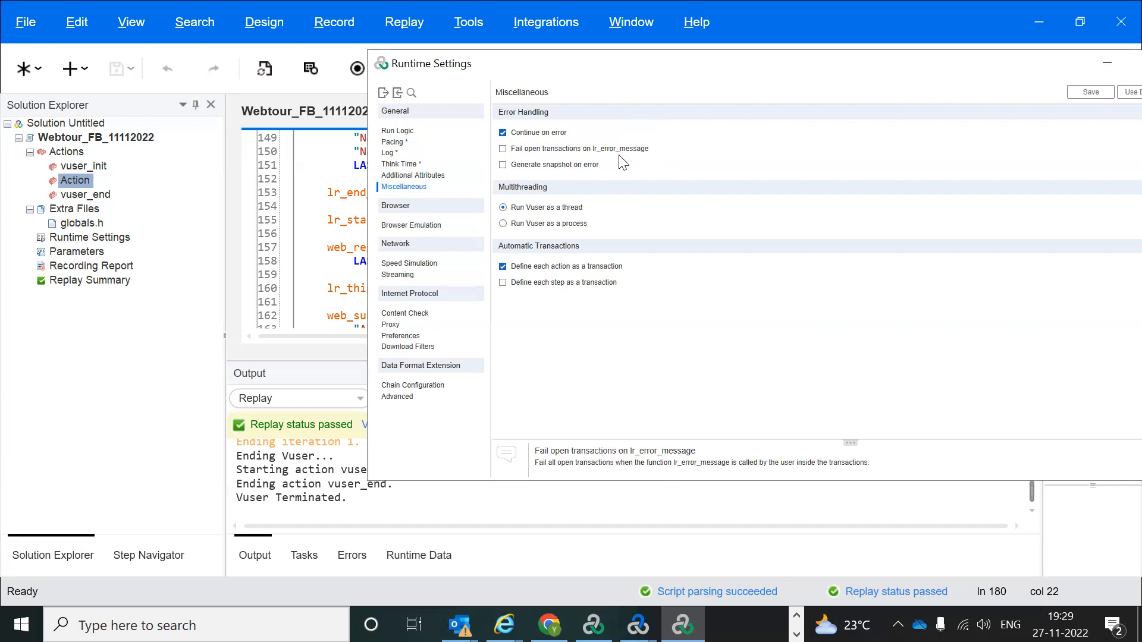
click(503, 166)
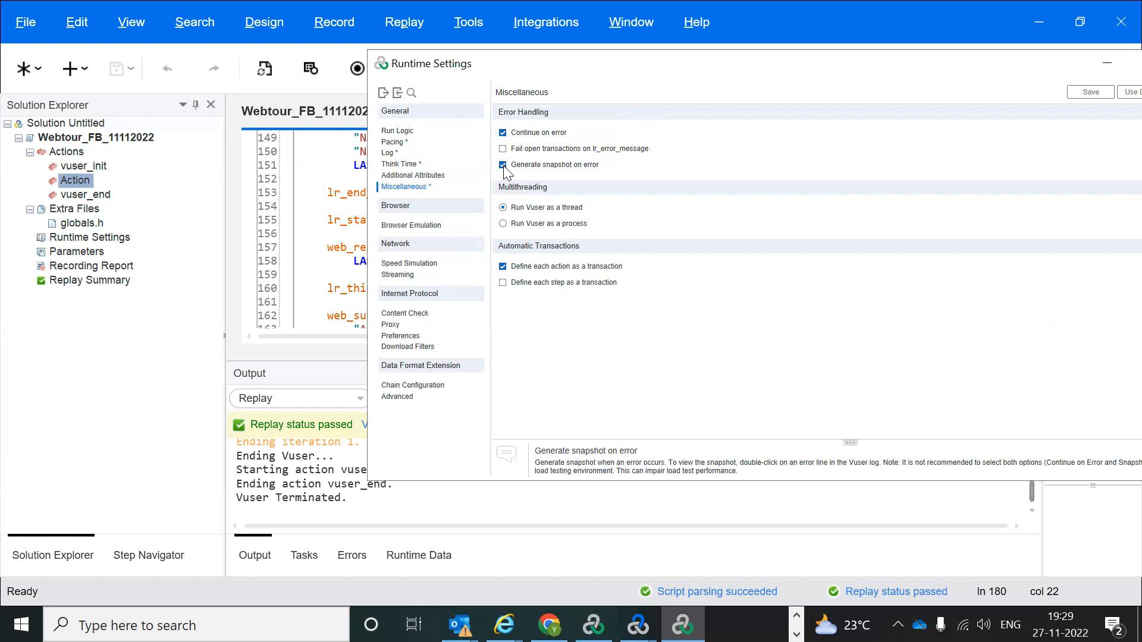
click(503, 166)
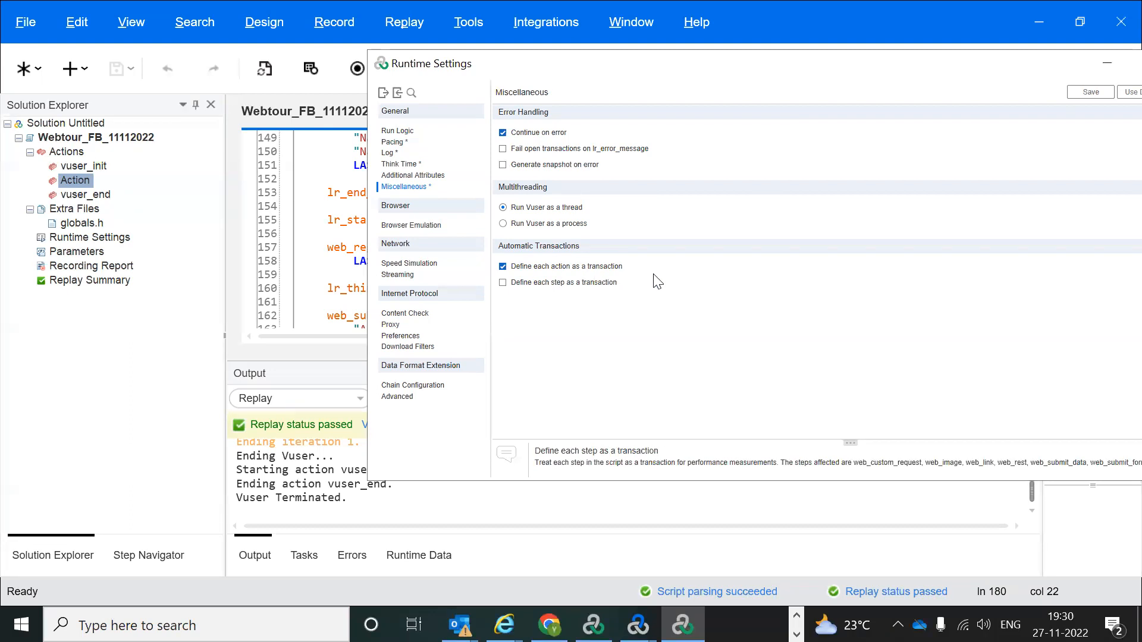
click(414, 229)
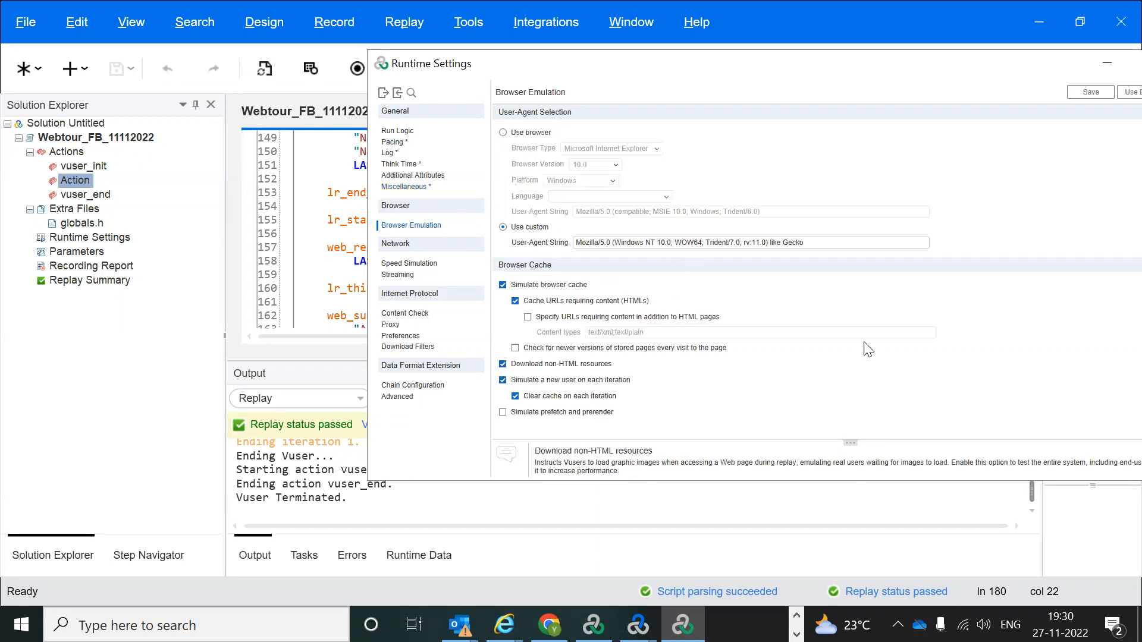
Step: Try standard browser emulation (Internet Explorer 10.0) and its browser types, then revert to custom user-agent
click(505, 133)
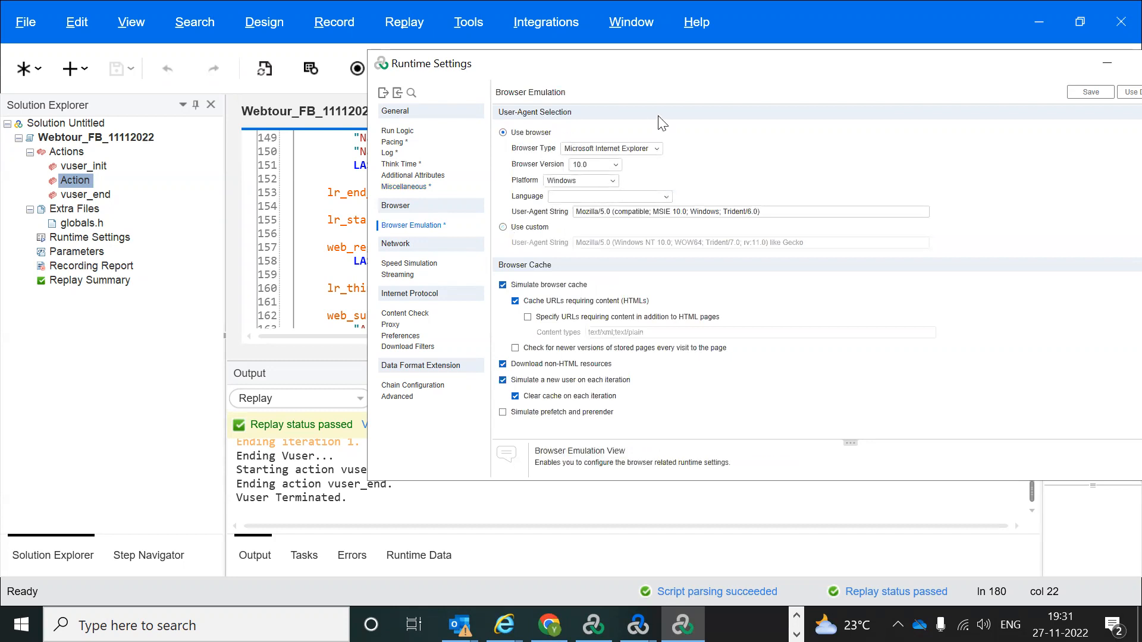
click(658, 149)
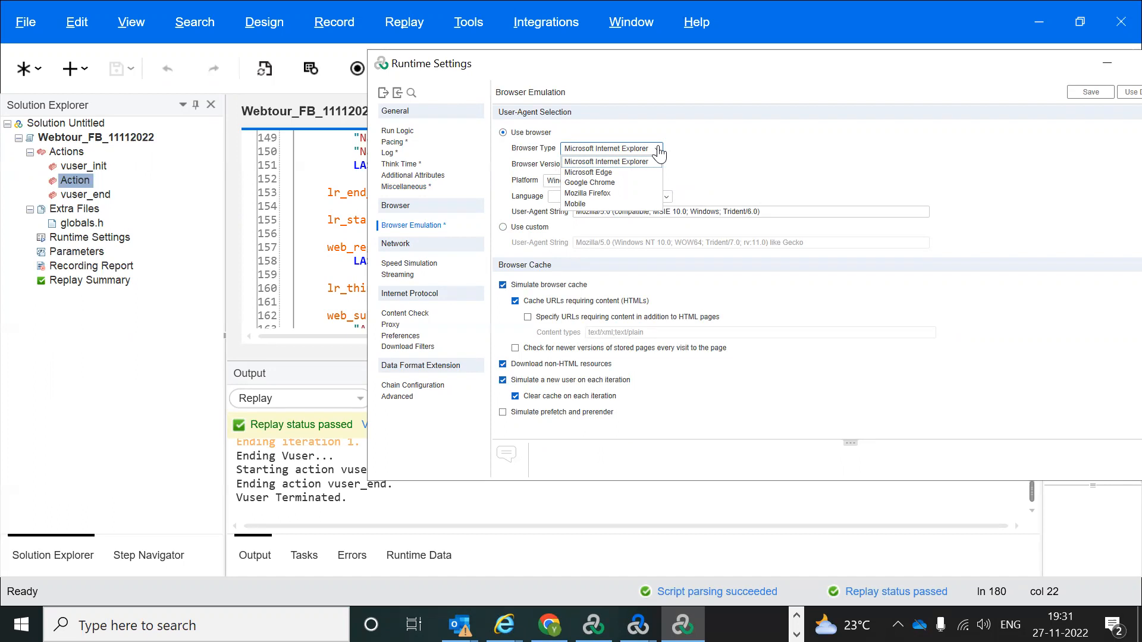
click(503, 228)
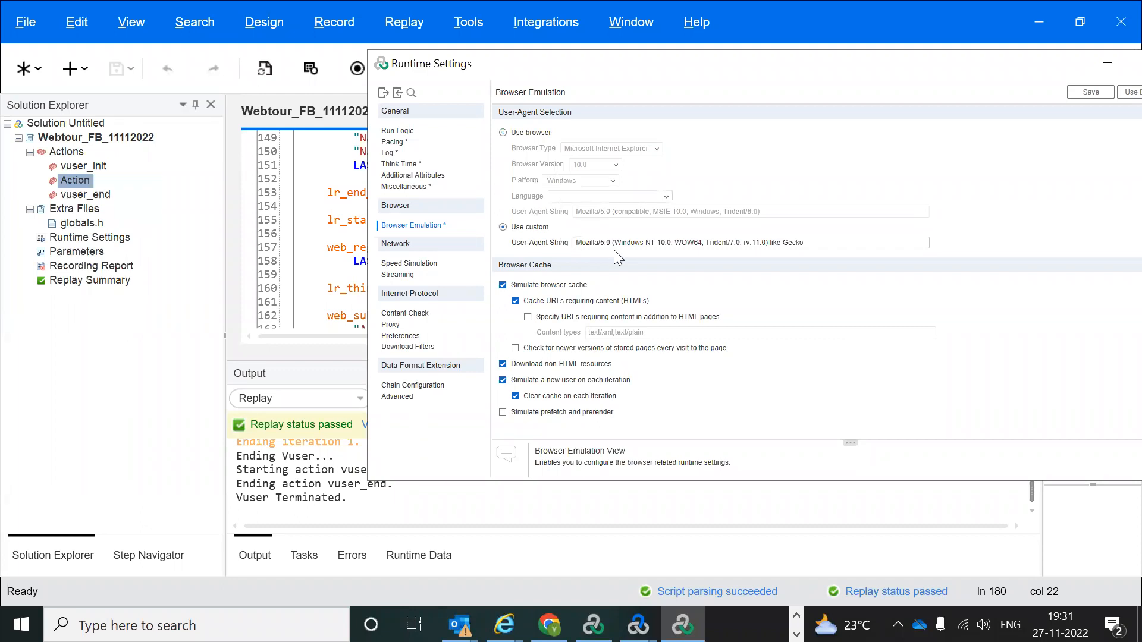
Step: Check the custom User-Agent string, then move to the Speed Simulation page with maximum bandwidth
click(818, 242)
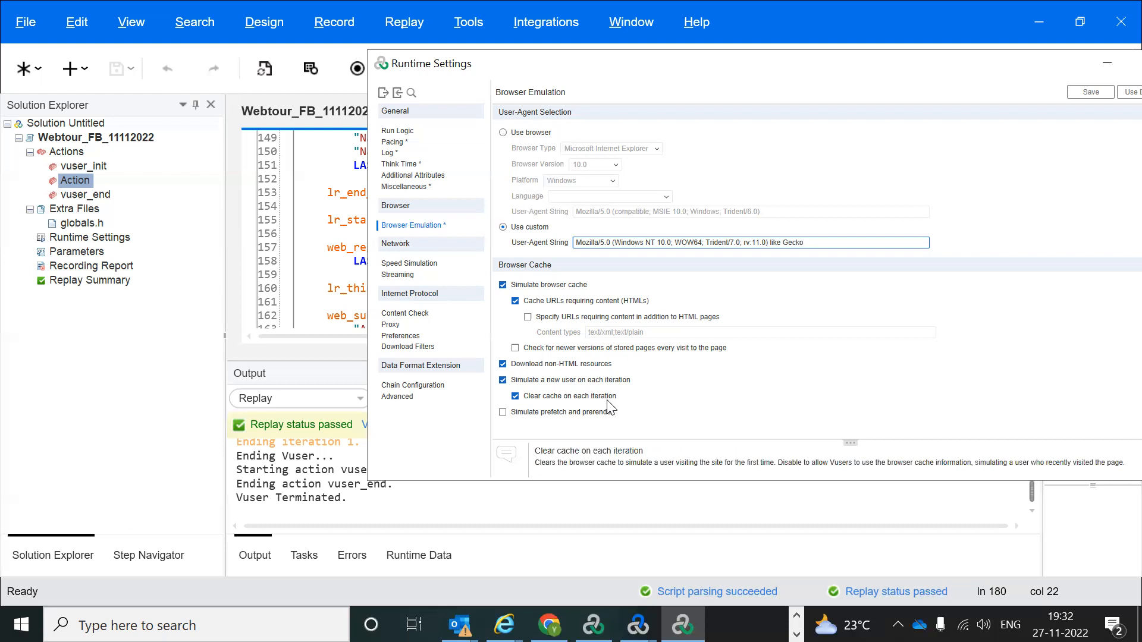
click(416, 264)
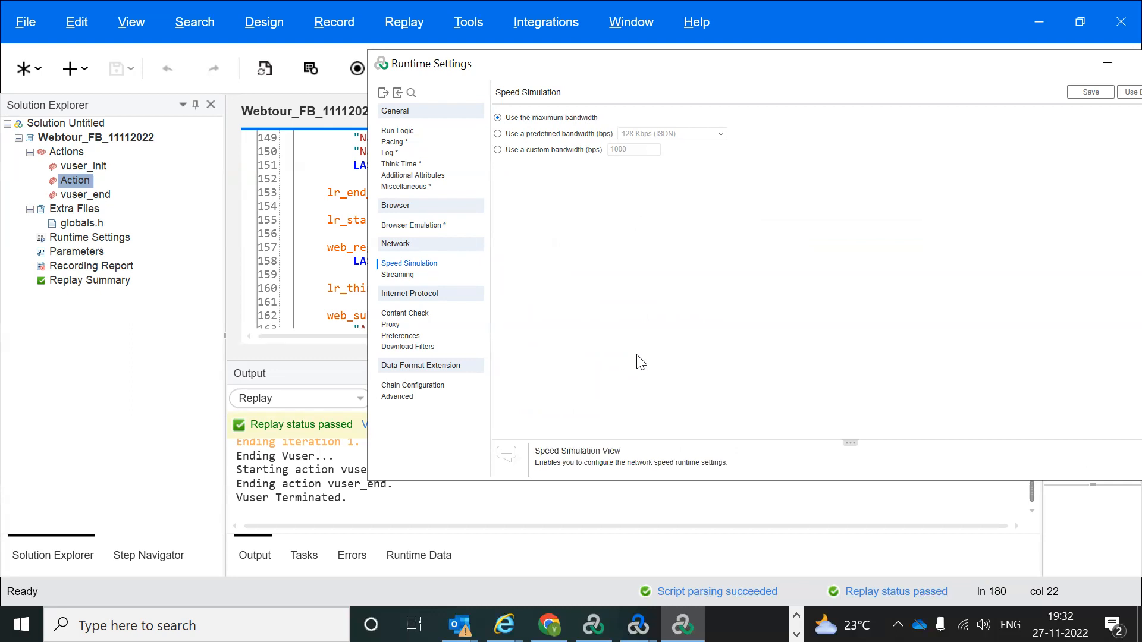
click(498, 134)
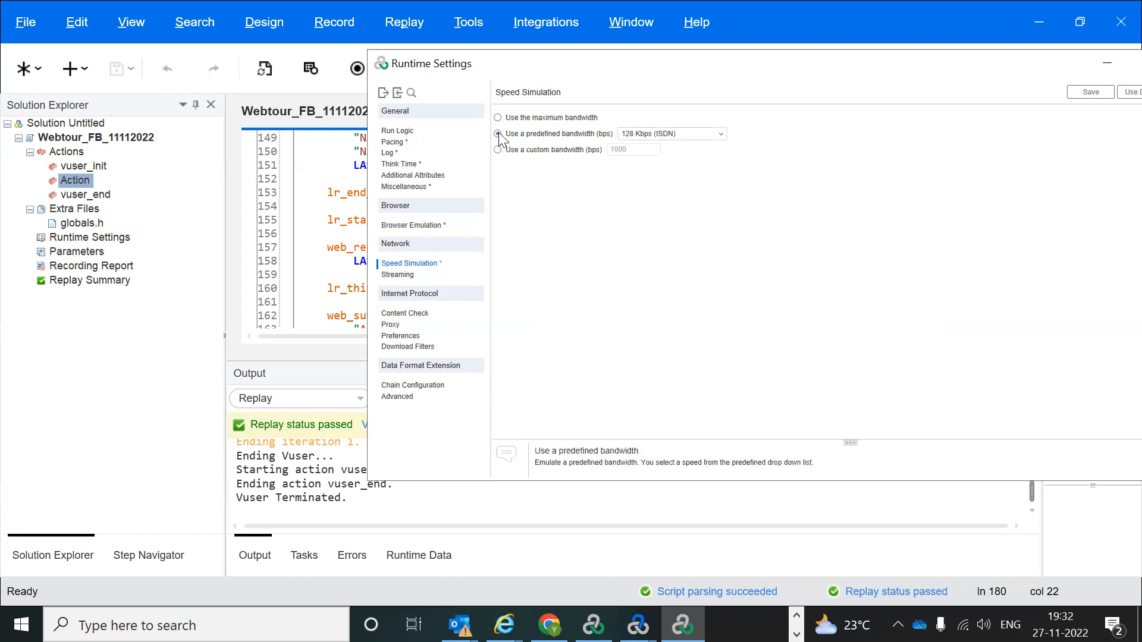
click(721, 134)
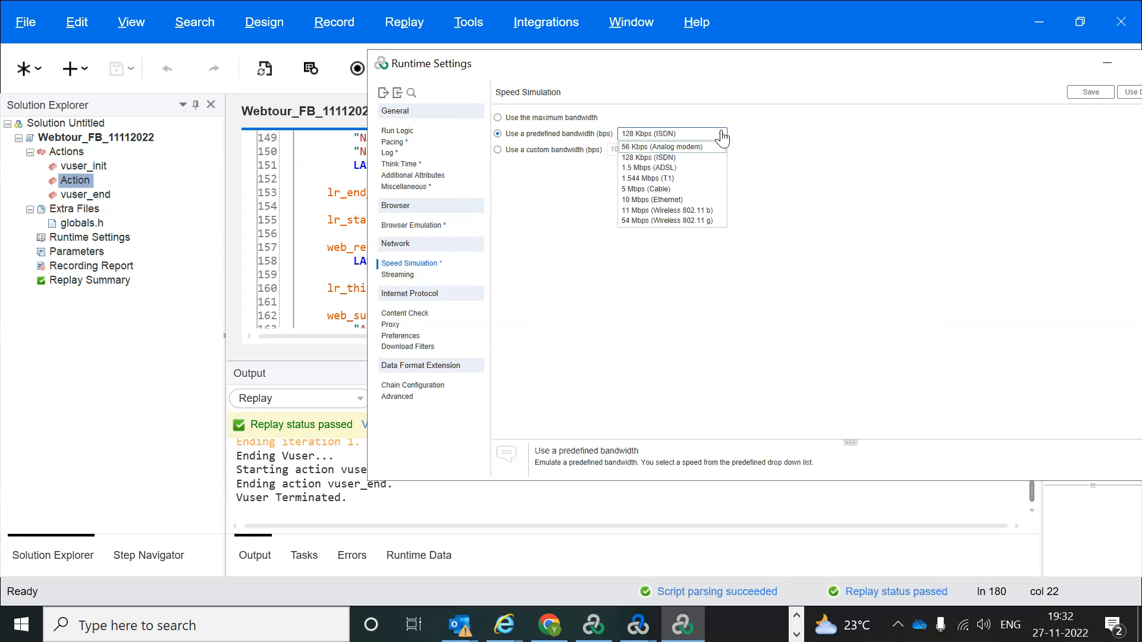
click(836, 167)
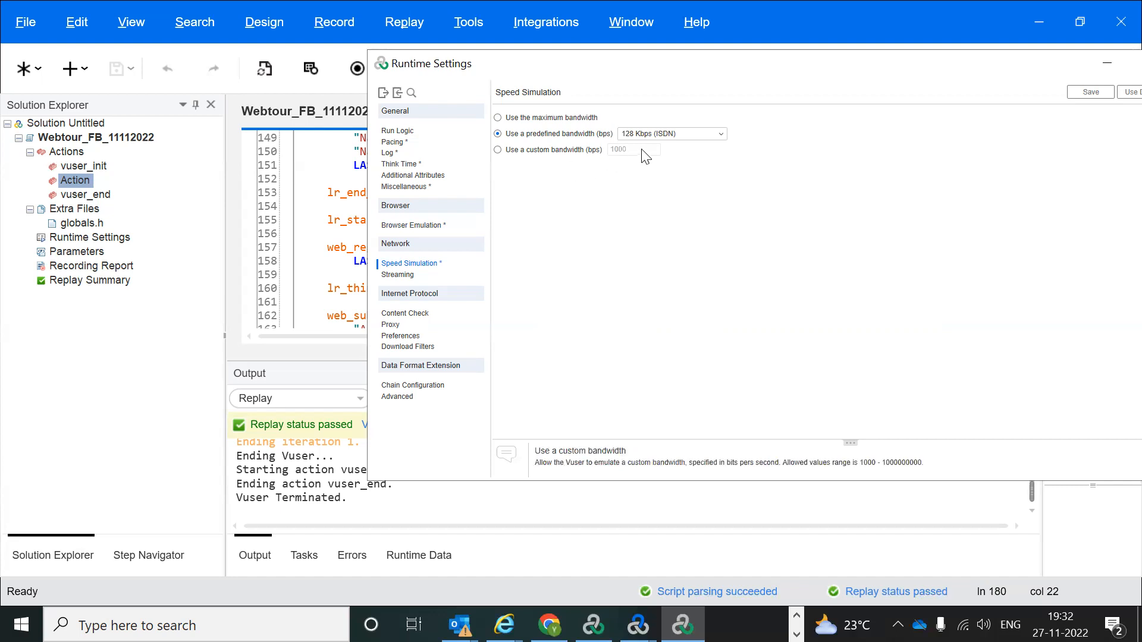
click(722, 136)
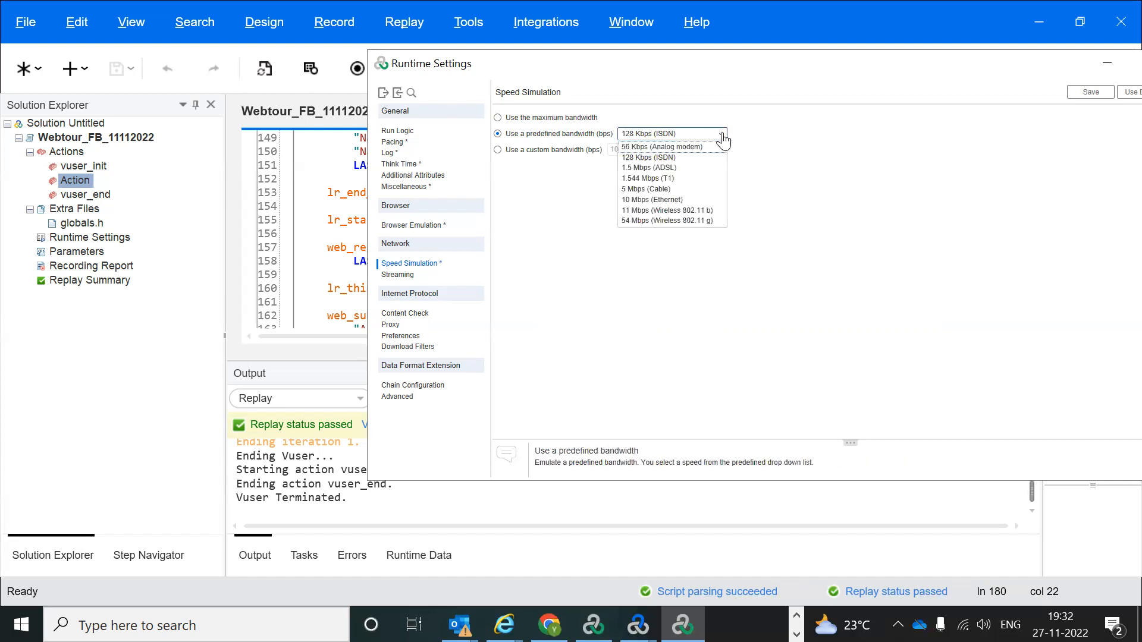
click(762, 149)
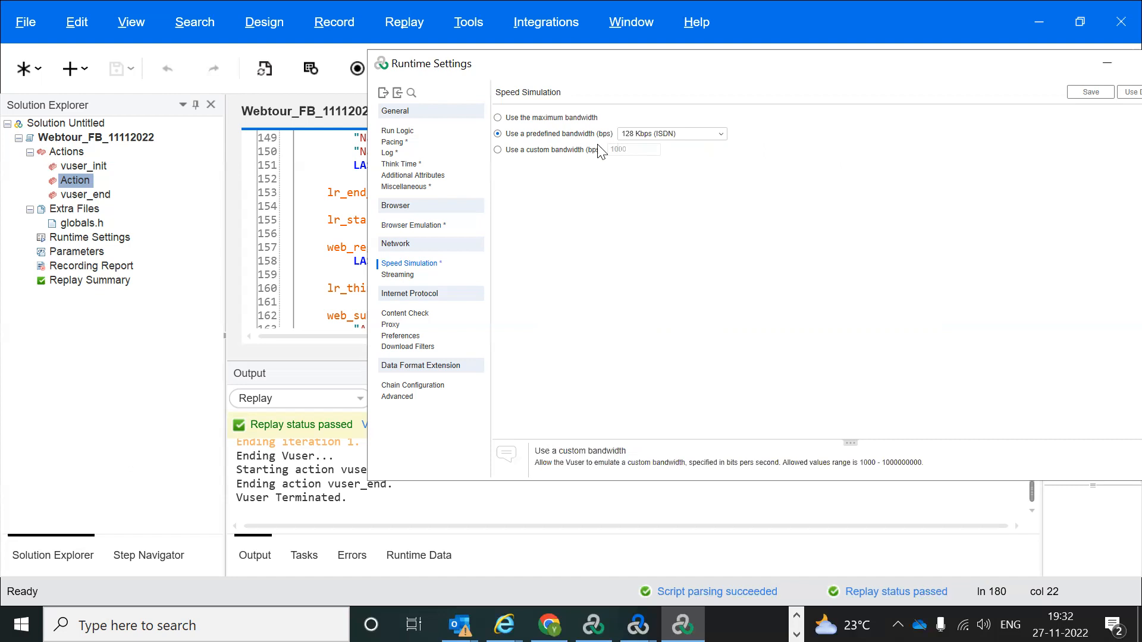
click(539, 152)
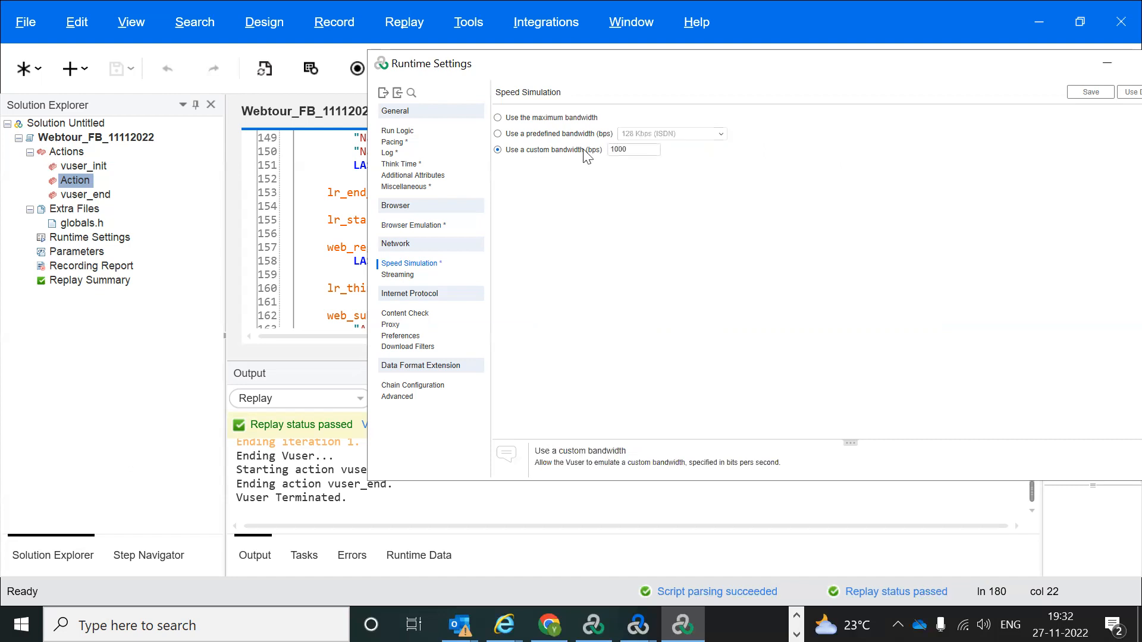
click(632, 149)
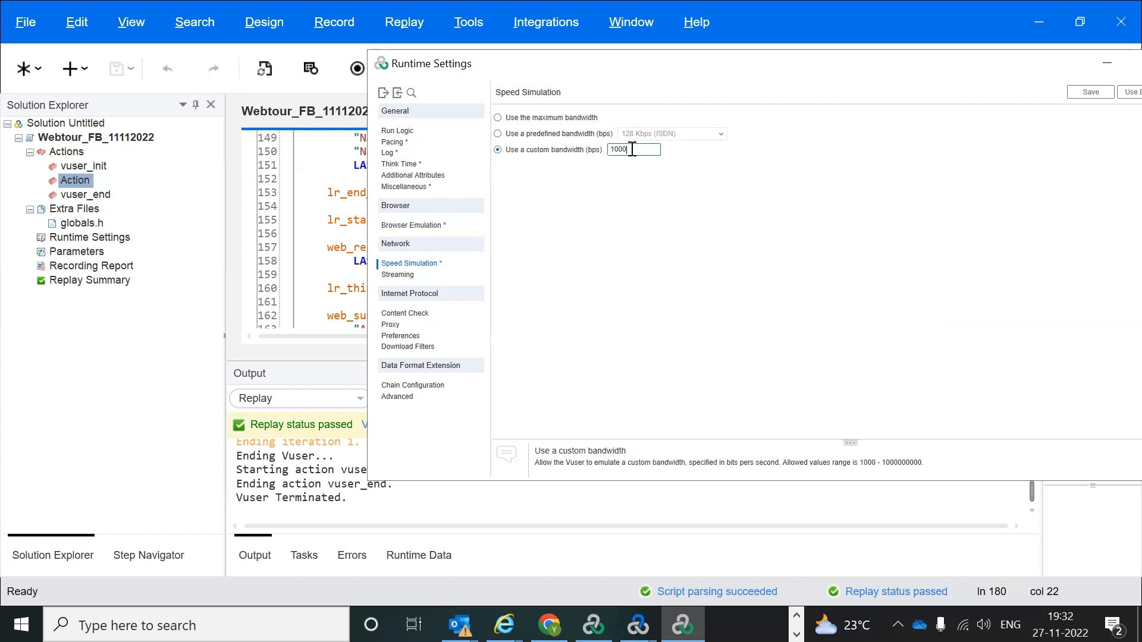
click(497, 119)
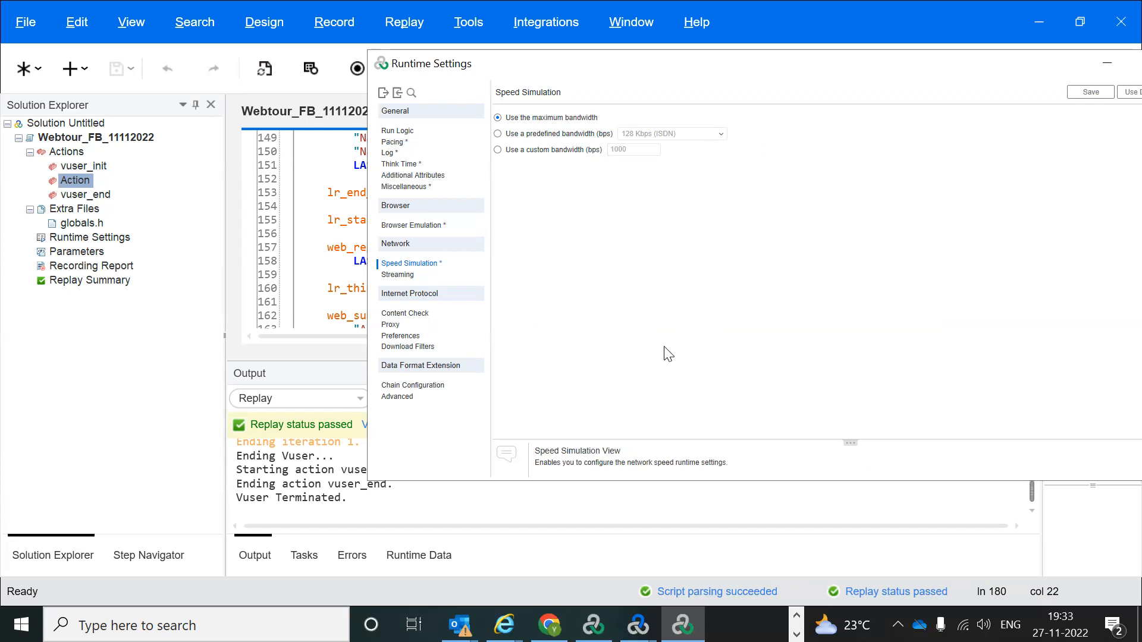
Step: Browse the Streaming and Content Check pages, ending on Proxy set to no proxy
click(396, 275)
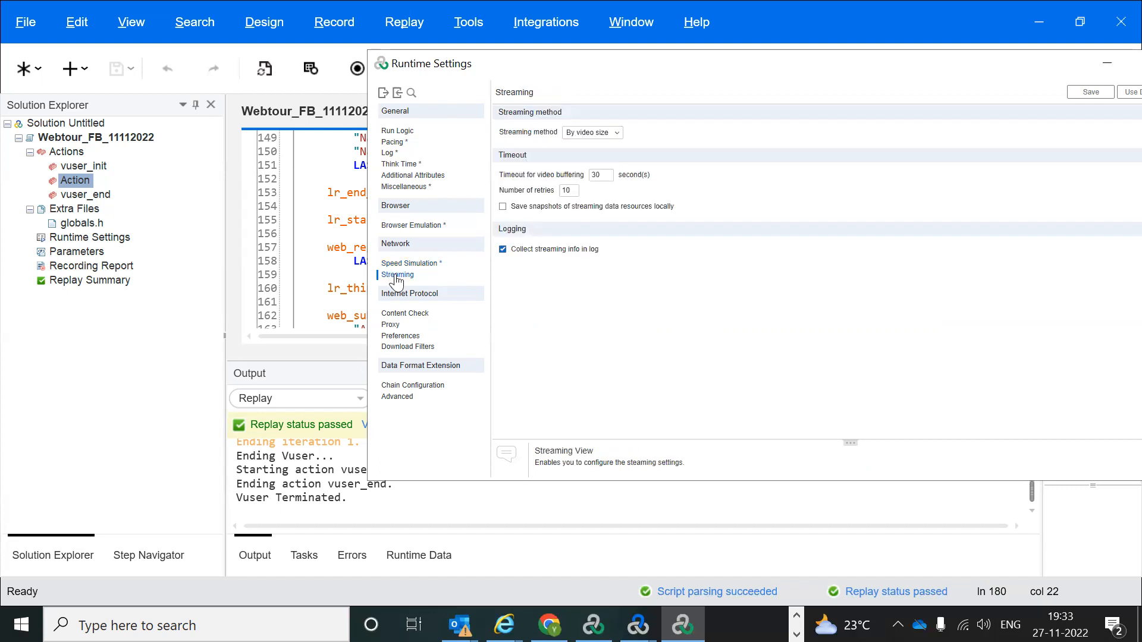
click(402, 314)
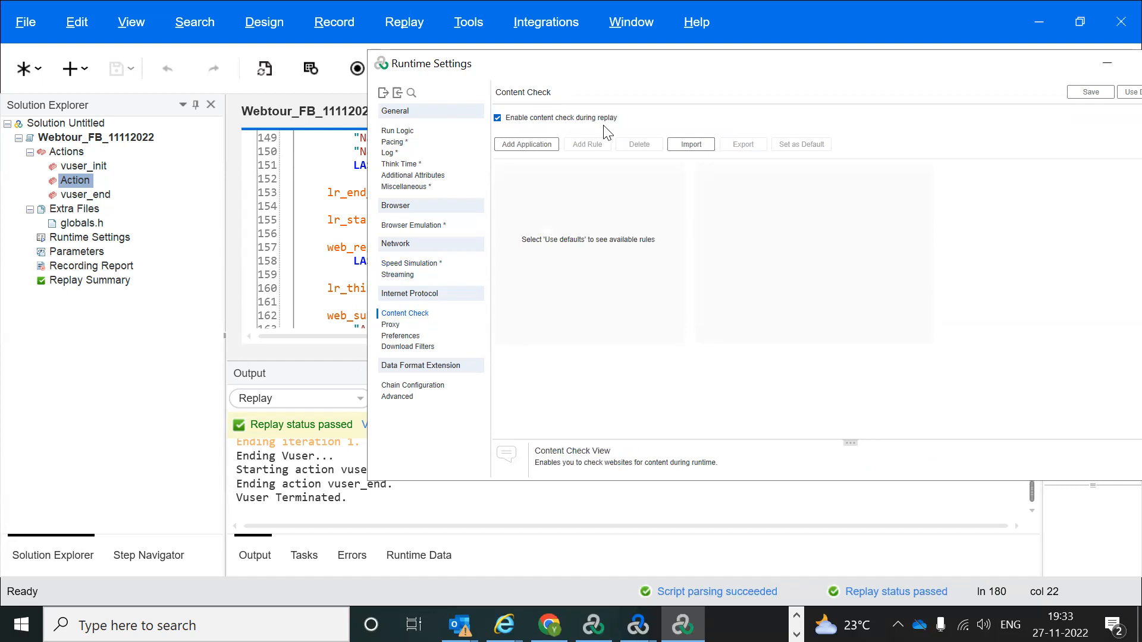
click(391, 326)
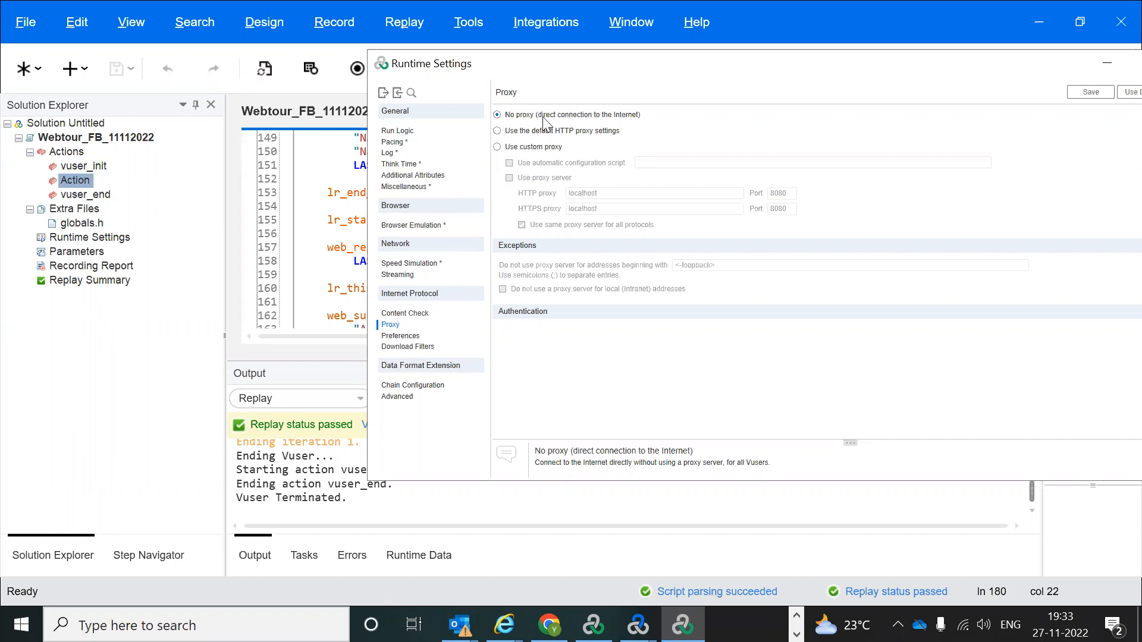
click(497, 148)
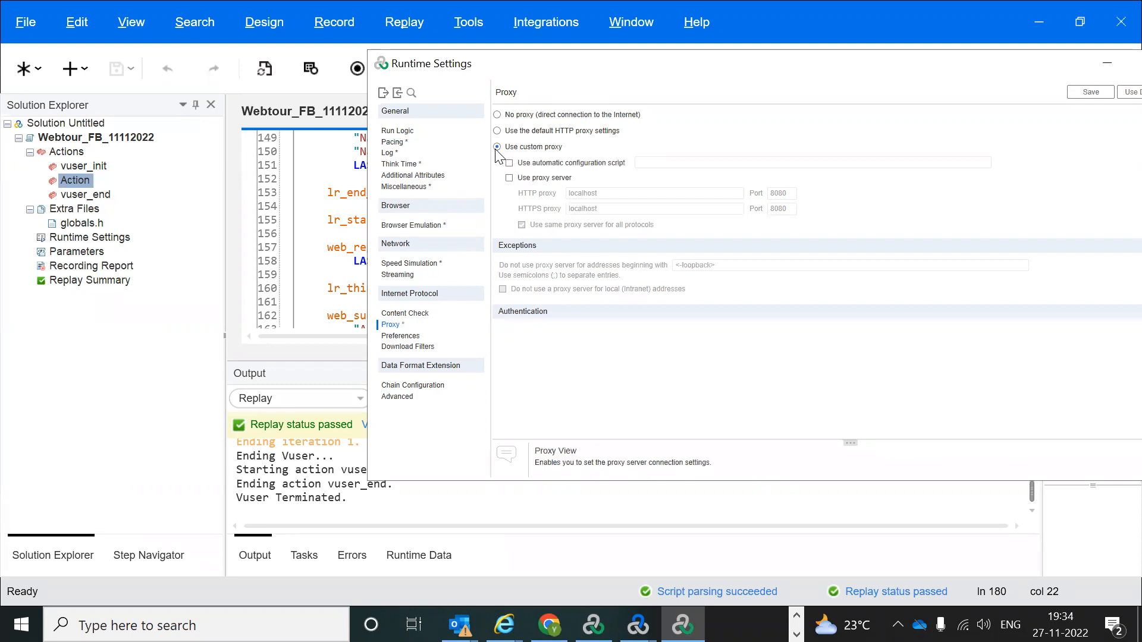
click(509, 178)
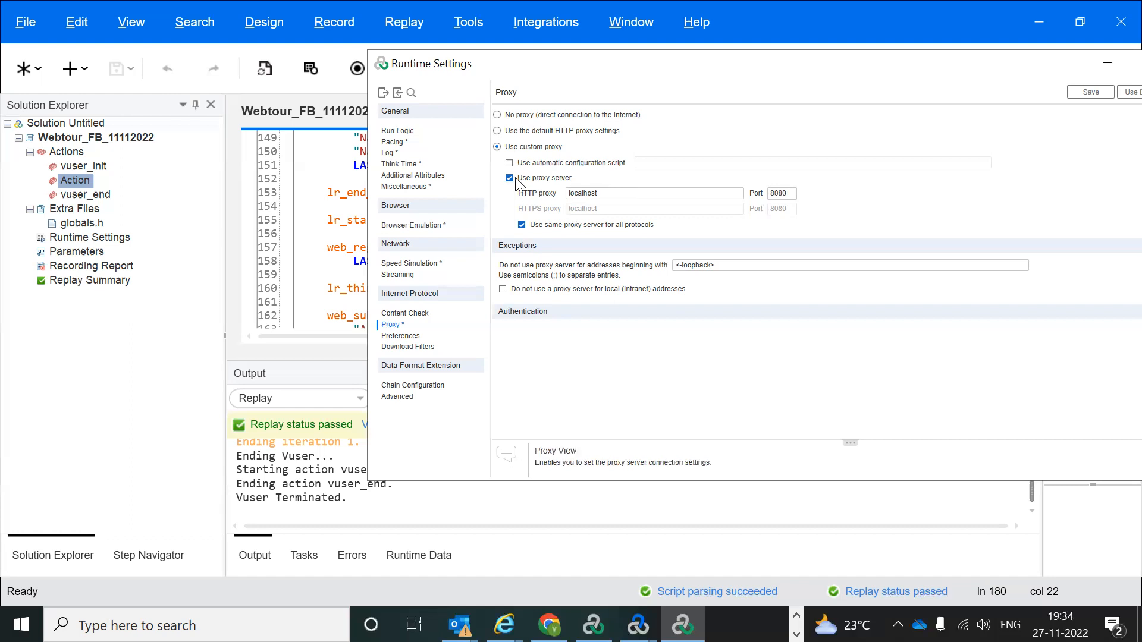
click(498, 115)
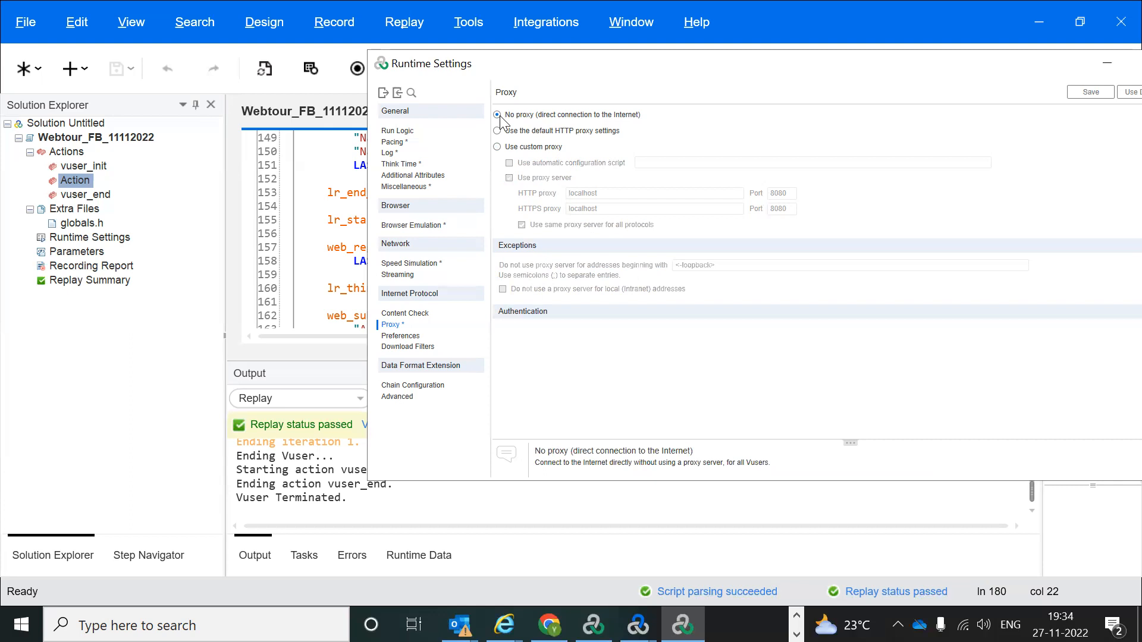
Step: On the Internet Protocol Preferences page, enable image and text checks
click(402, 337)
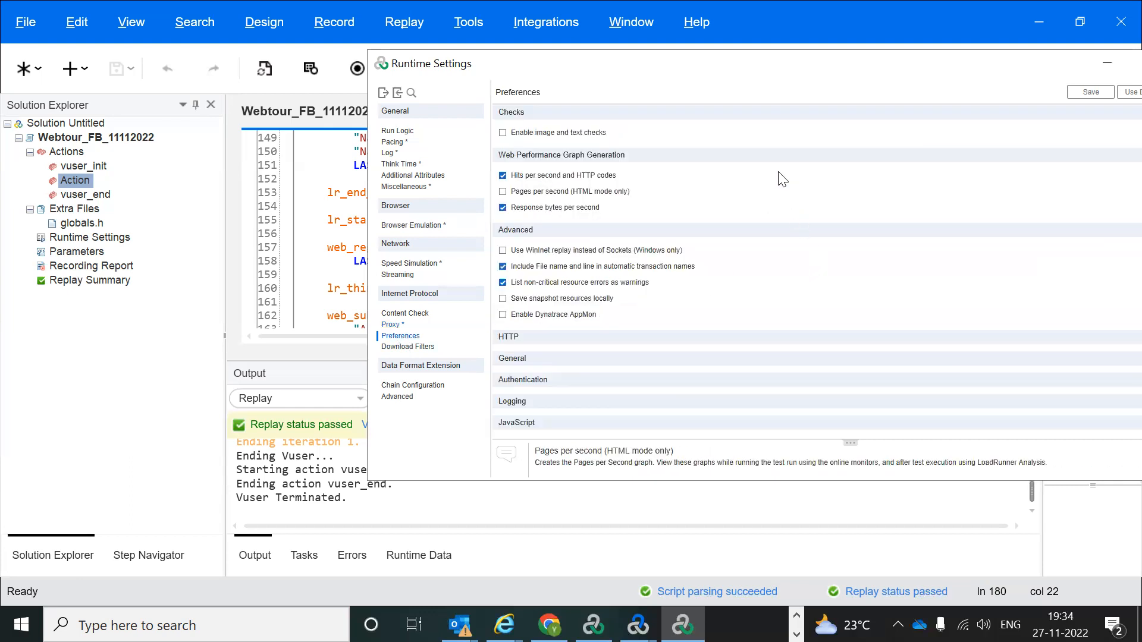
click(503, 133)
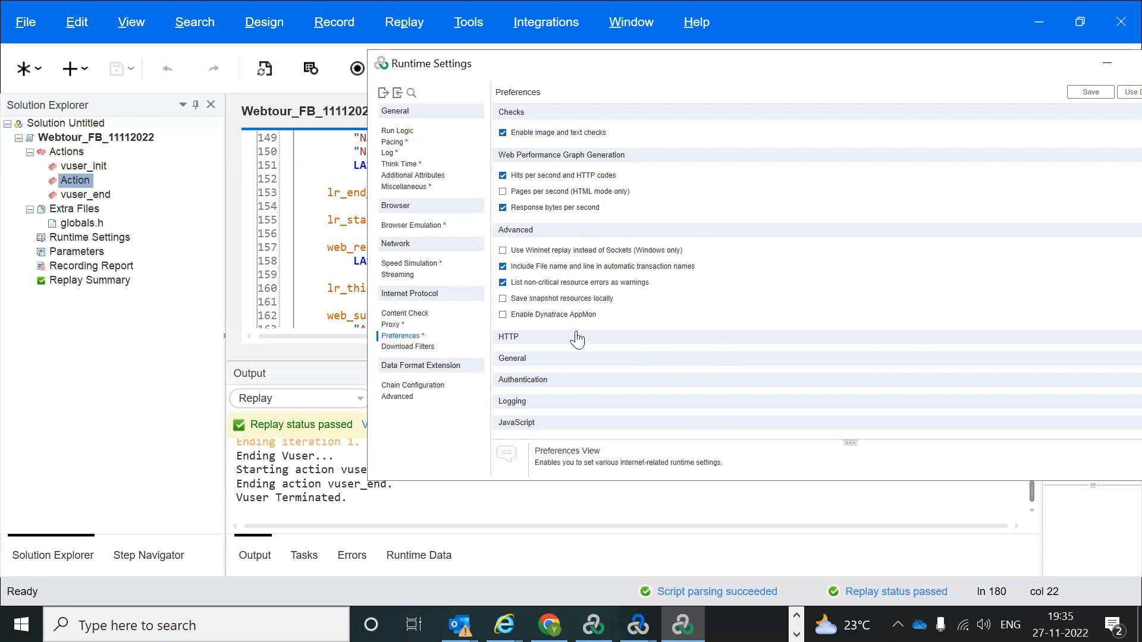
Step: Expand HTTP General preferences and select the 120-second step download timeout field
click(553, 360)
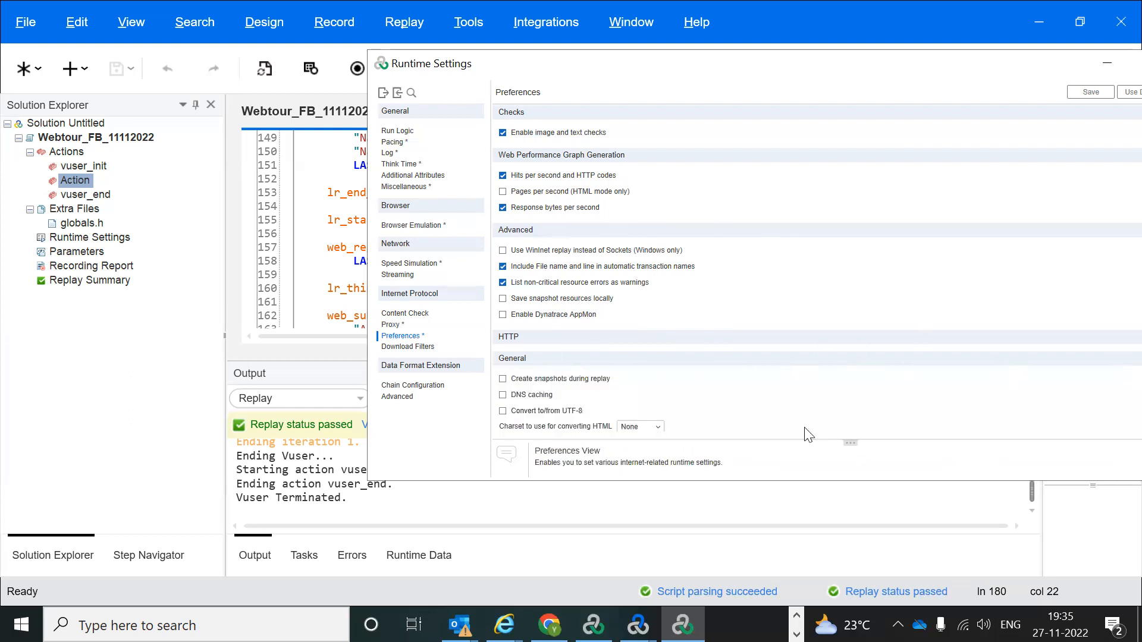
scroll(726, 408, down, 3)
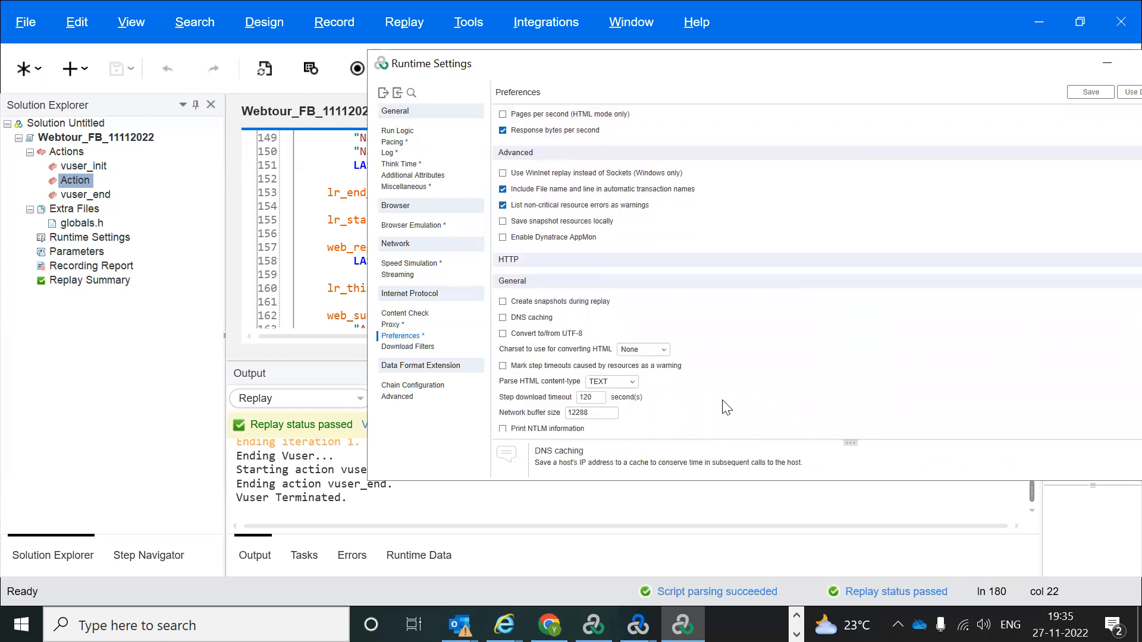
scroll(726, 408, down, 6)
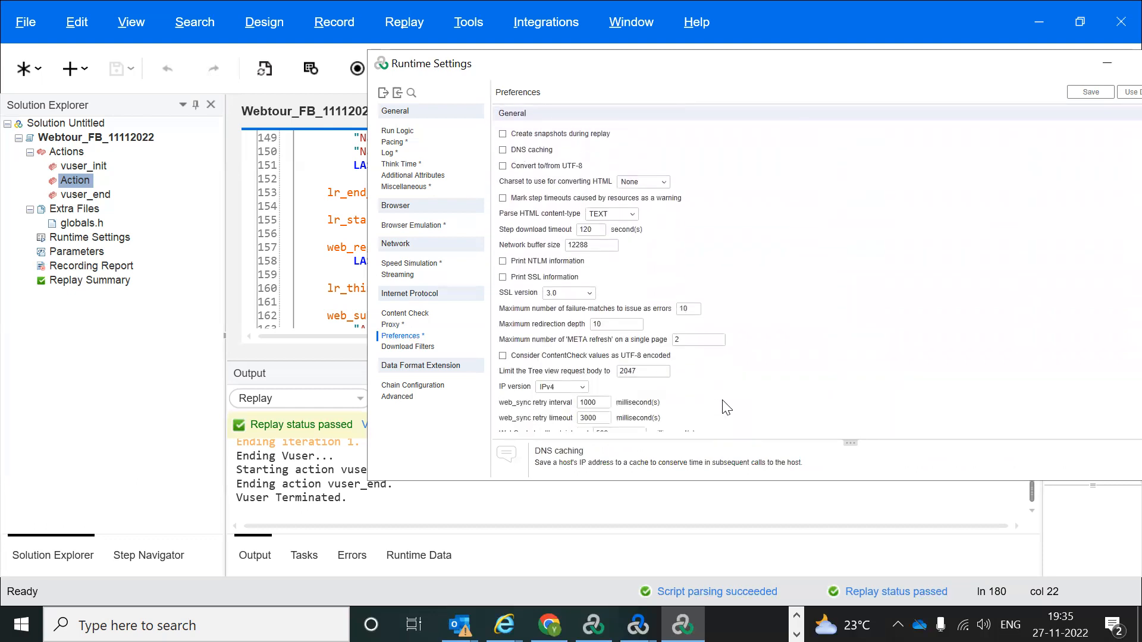
click(600, 229)
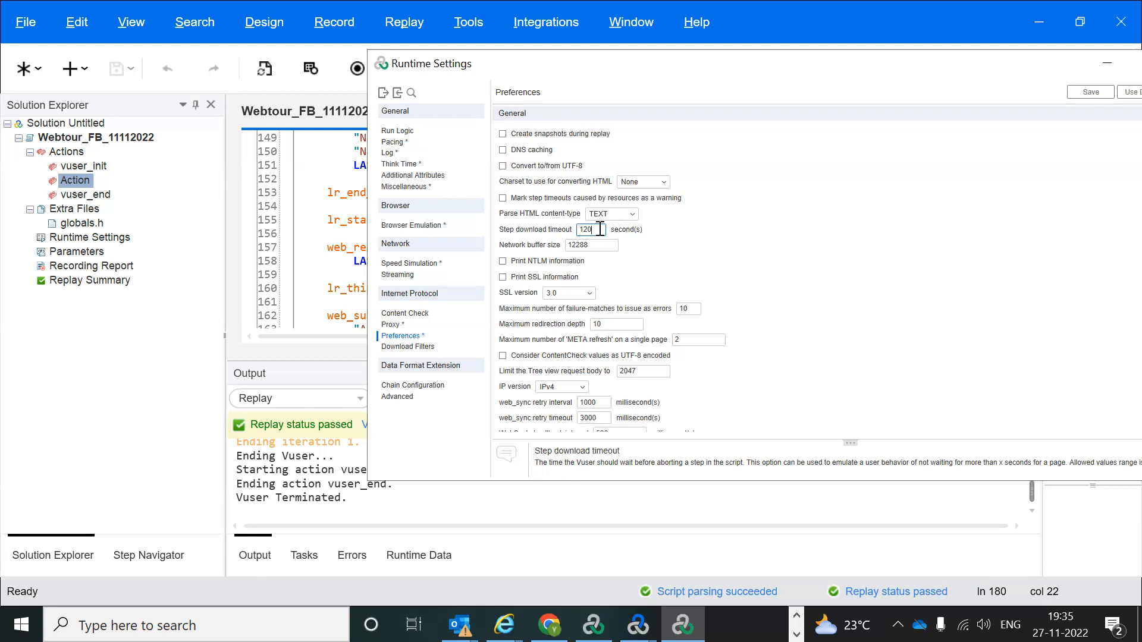
text(0)
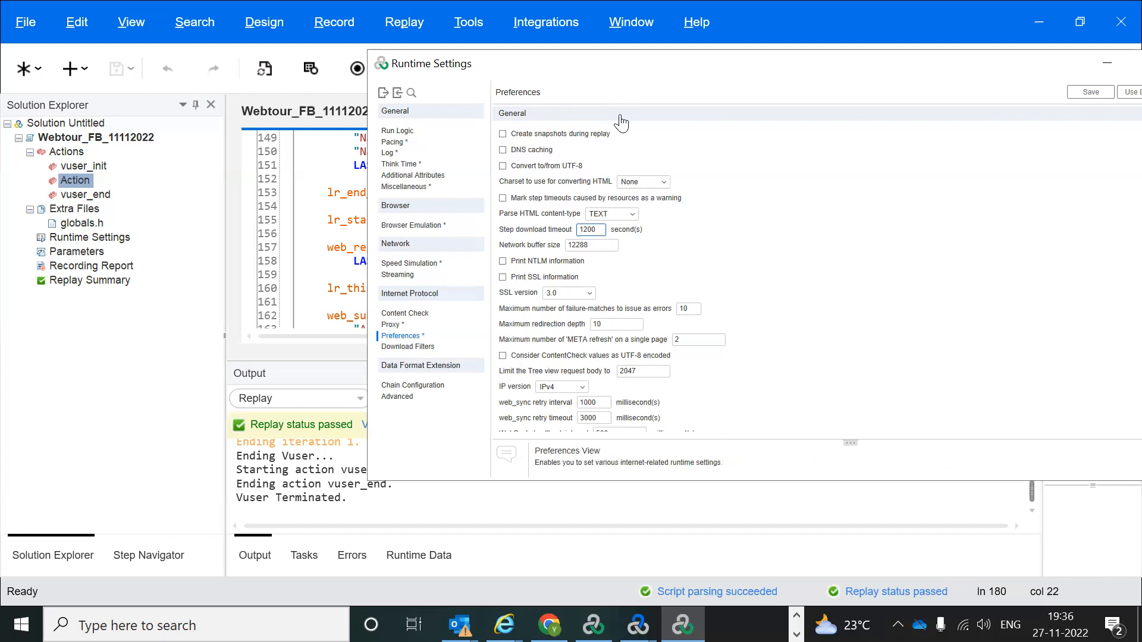
key(BackSpace)
scroll(560, 115, down, 10)
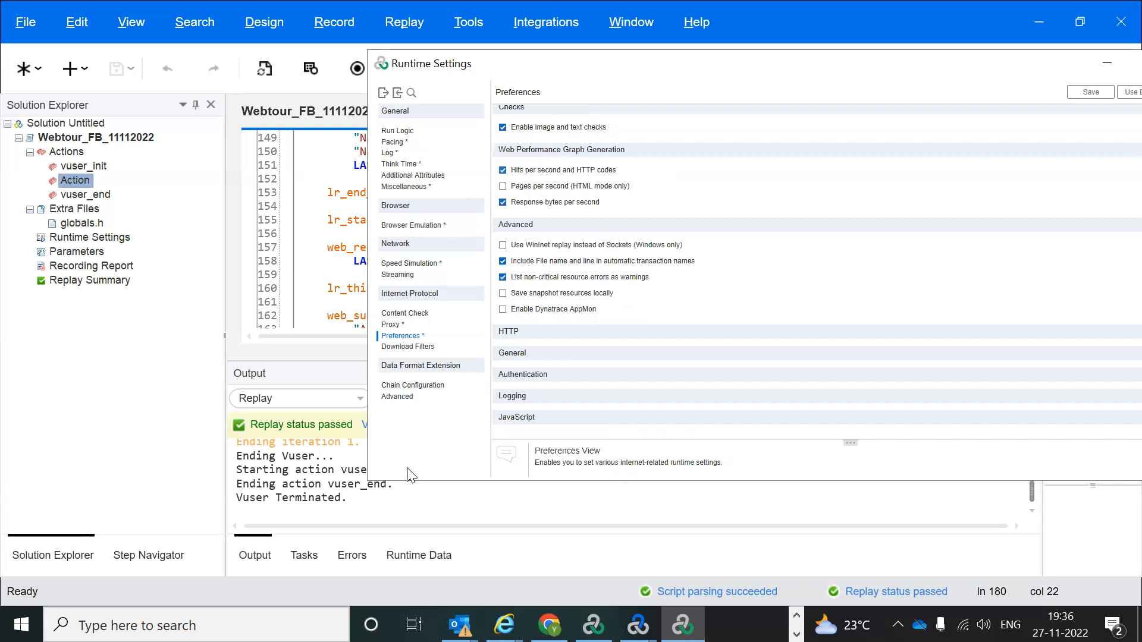
Step: View the Data Format Extension Advanced page (default JRE path), then switch to LoadRunner Controller
click(396, 397)
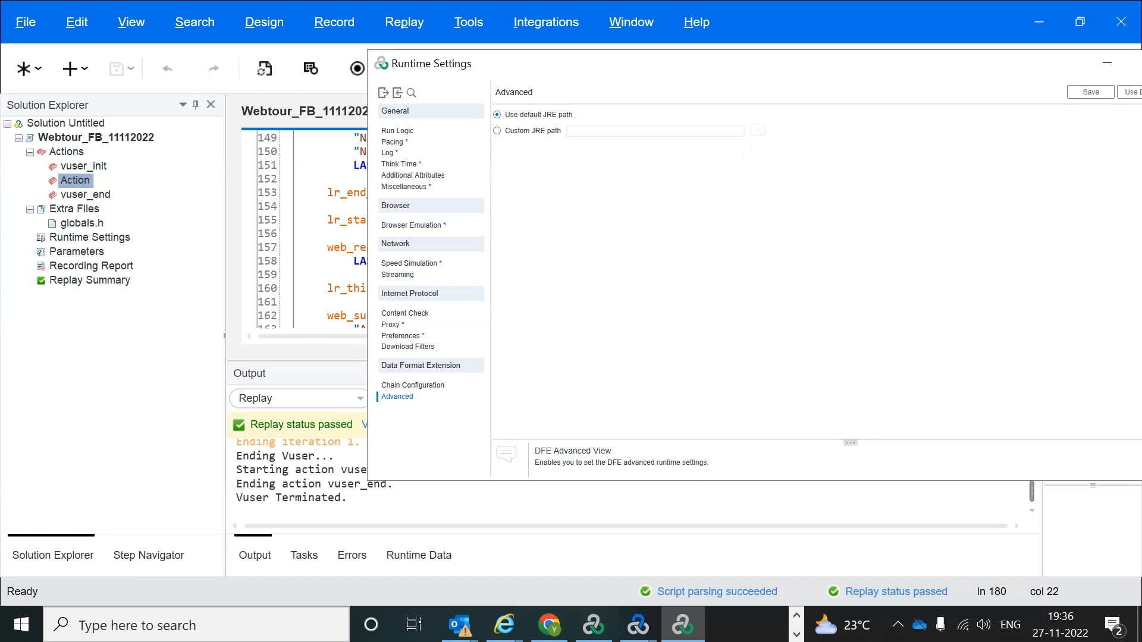
mouse_move(682, 624)
mouse_move(639, 624)
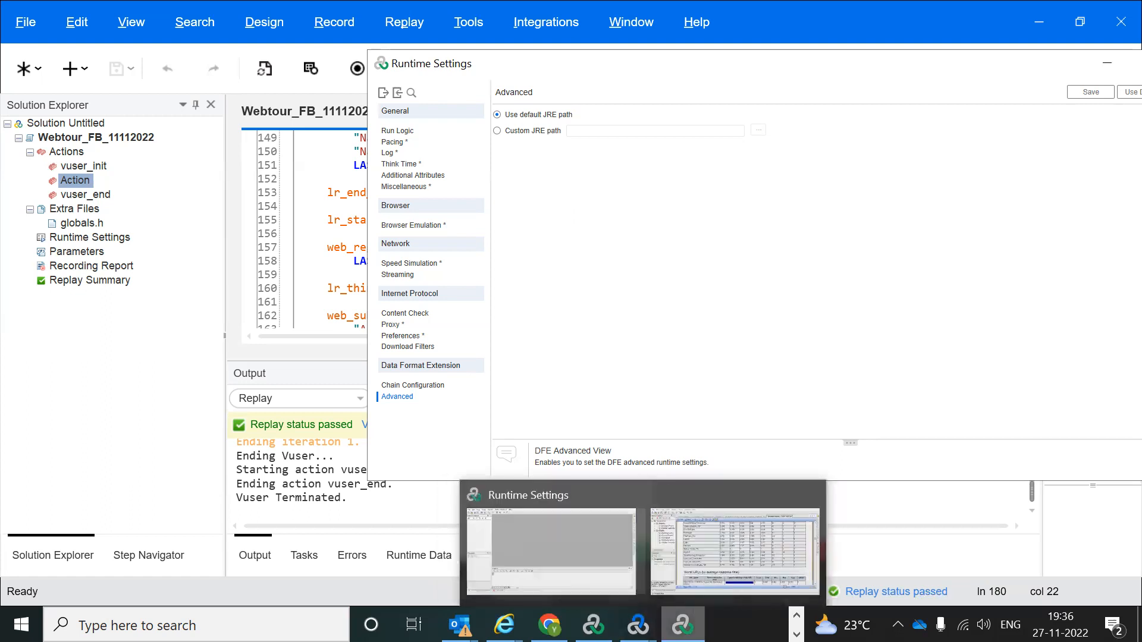
mouse_move(594, 625)
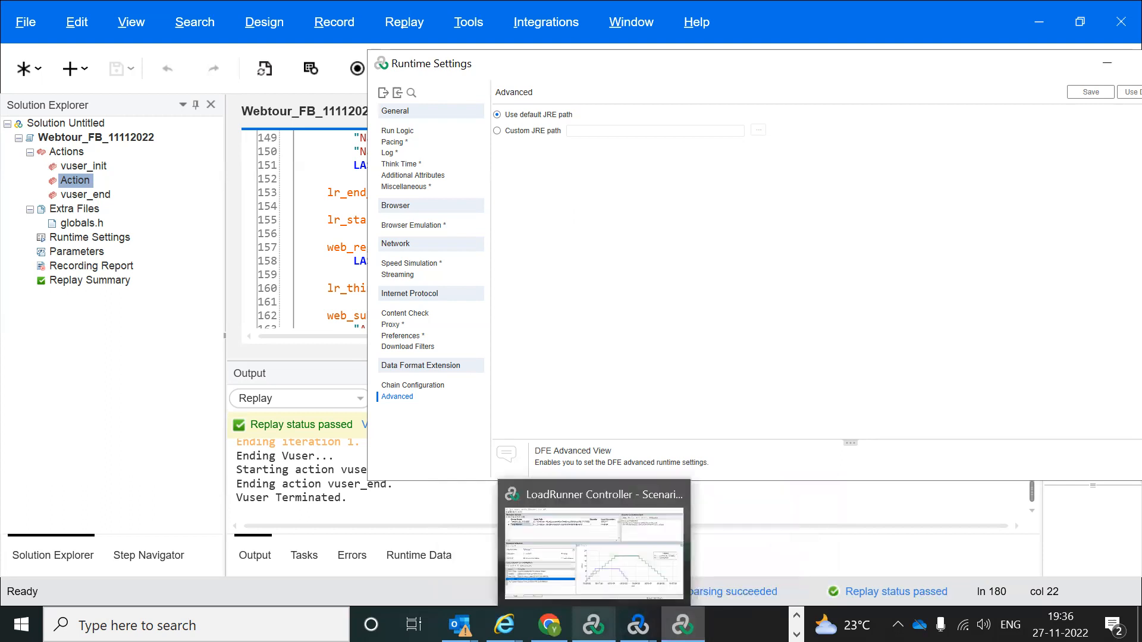
click(633, 528)
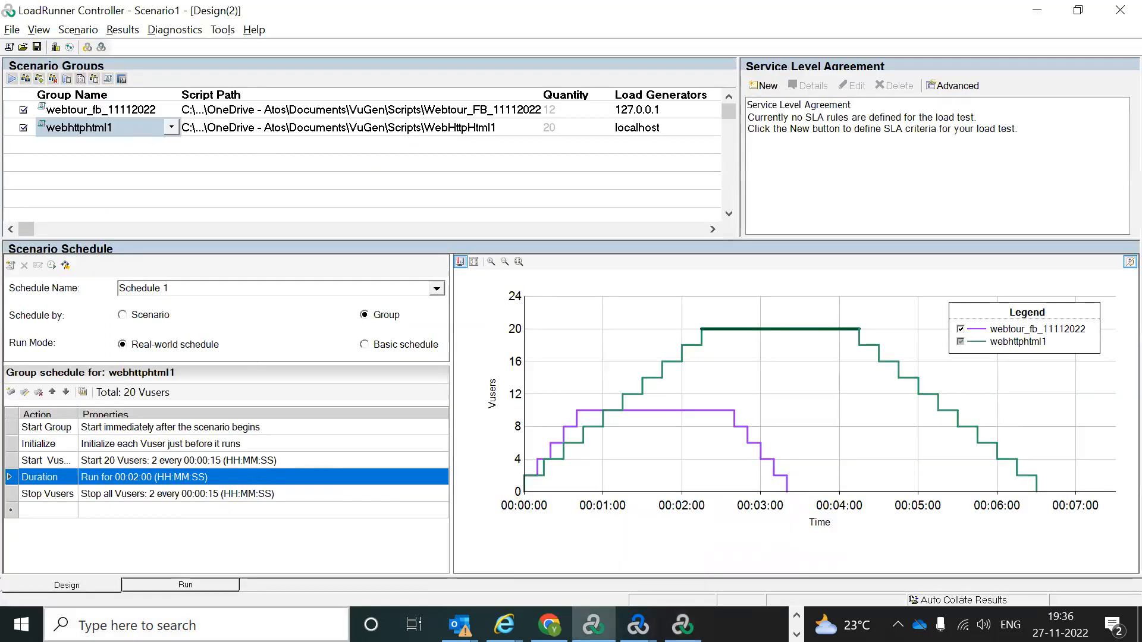
Step: Launch Word, create a blank document, type 'web', then return to the Controller
click(178, 626)
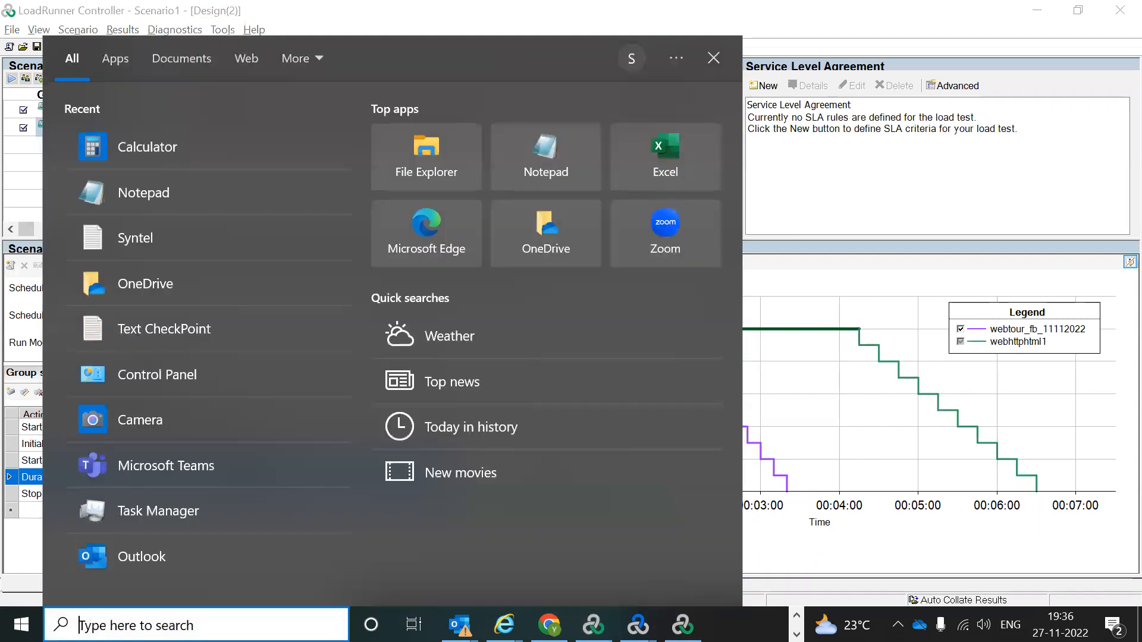
text(word)
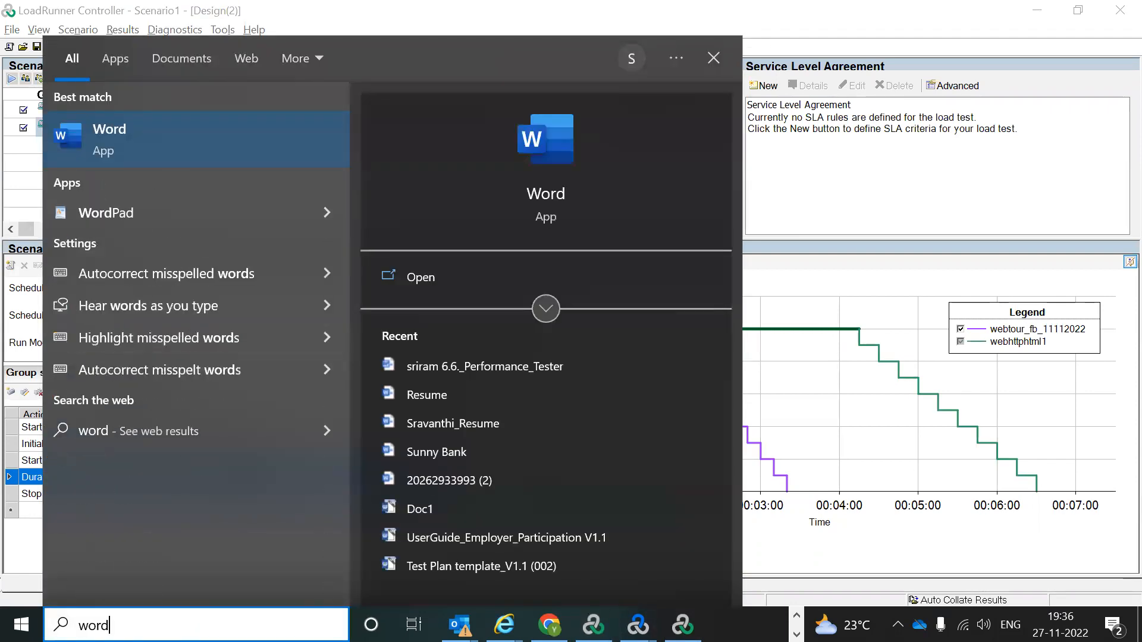
click(225, 136)
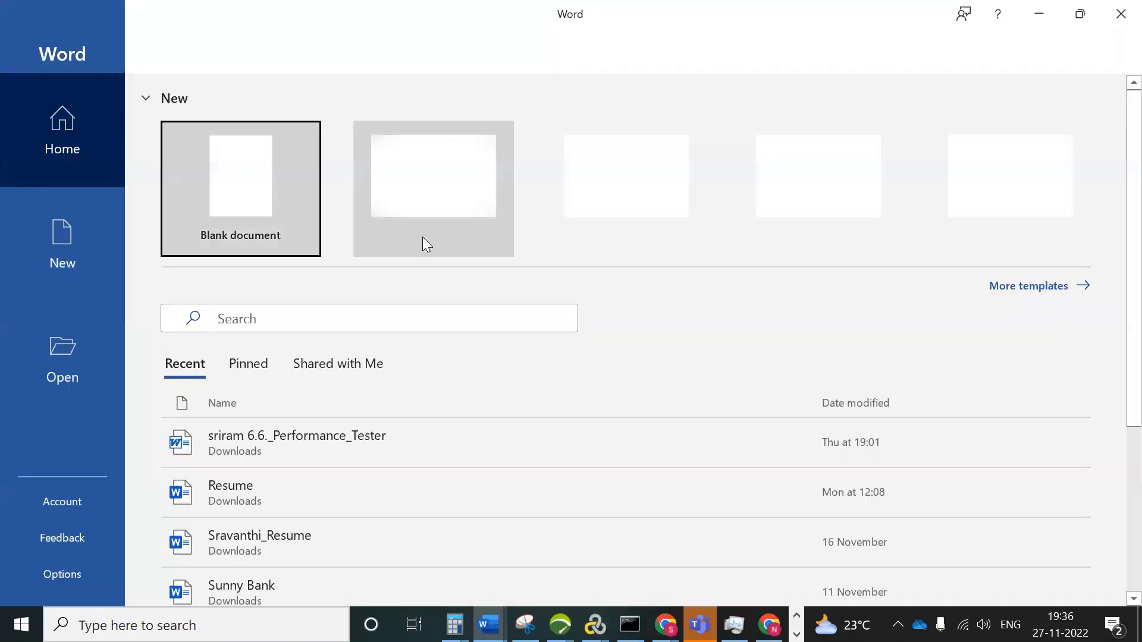
click(245, 202)
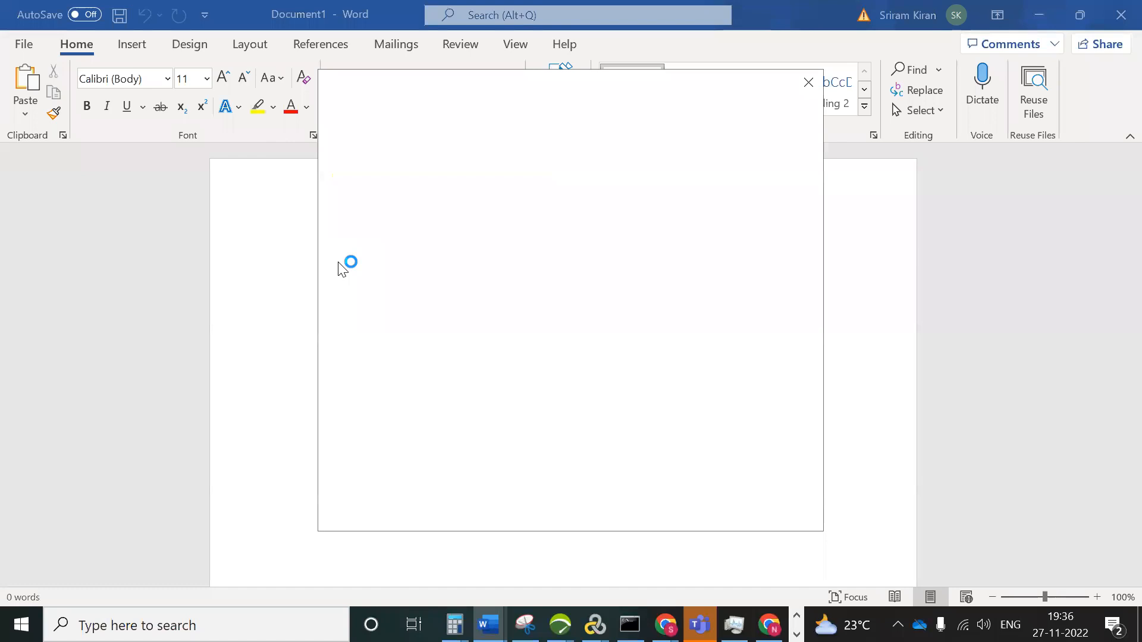
click(808, 83)
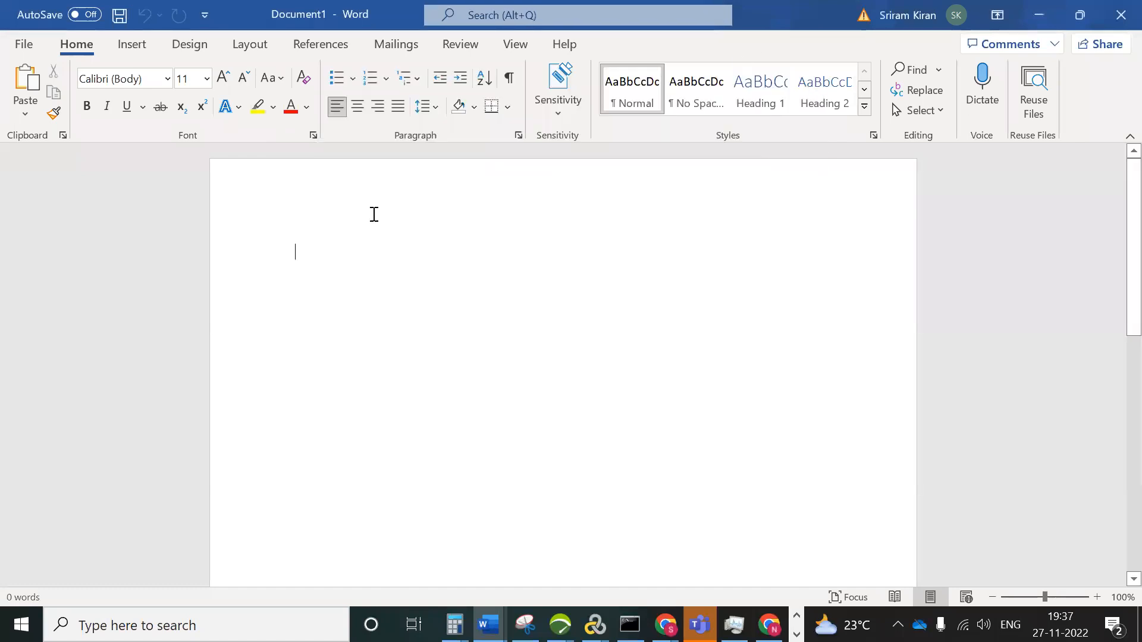
text(web)
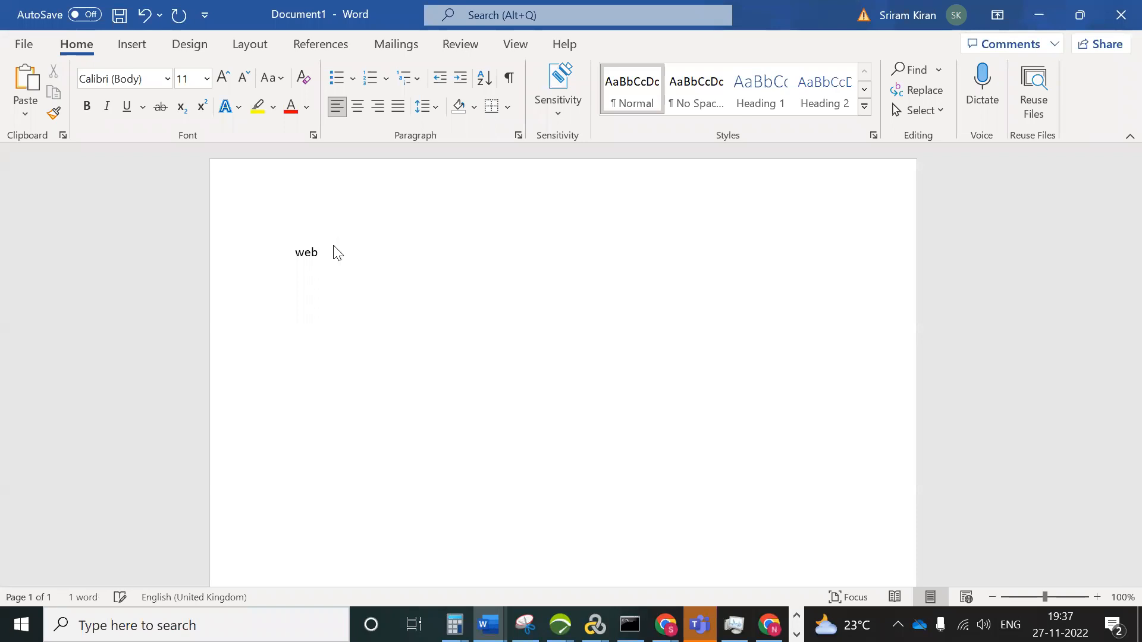
key(alt+Tab)
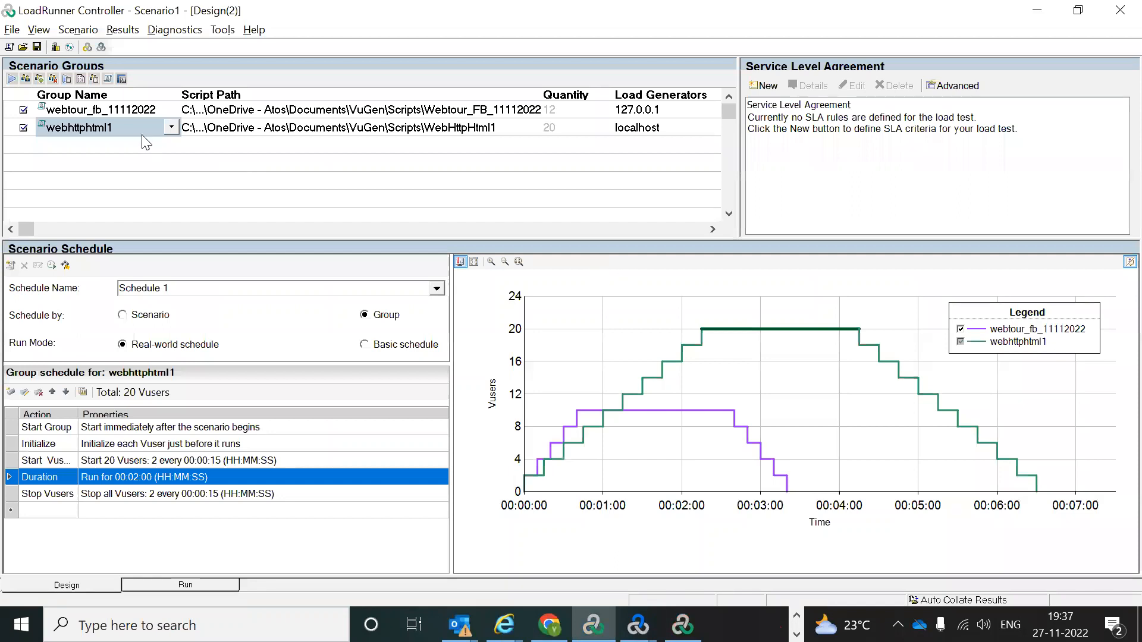
Step: Set webhttphtml1 pacing to start each iteration a fixed 60 seconds after the previous ends
click(55, 47)
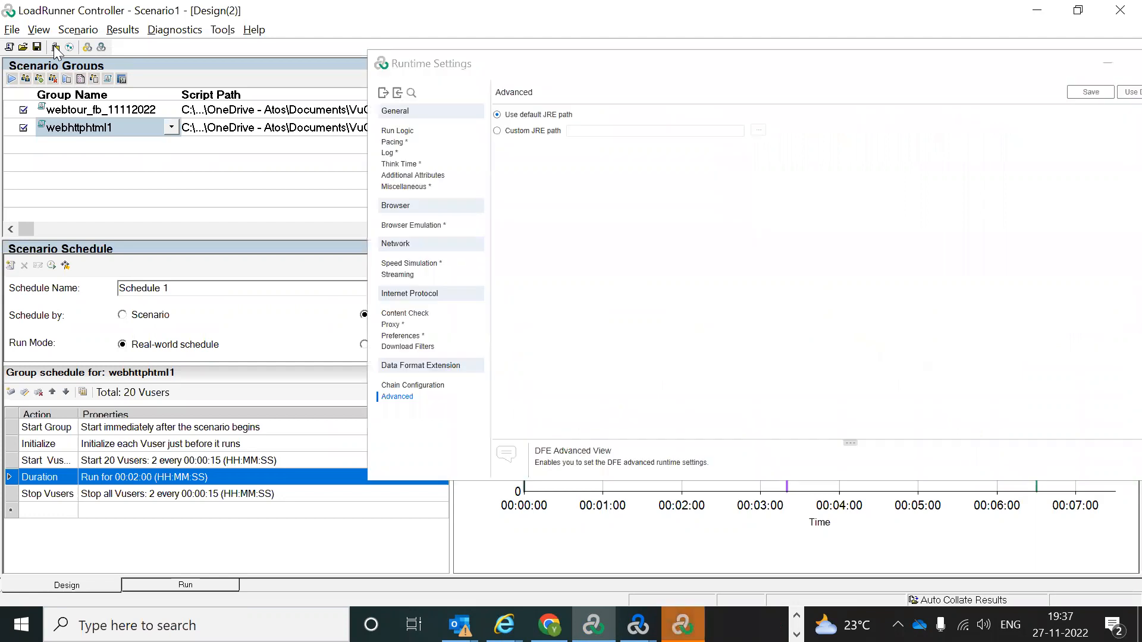
click(420, 132)
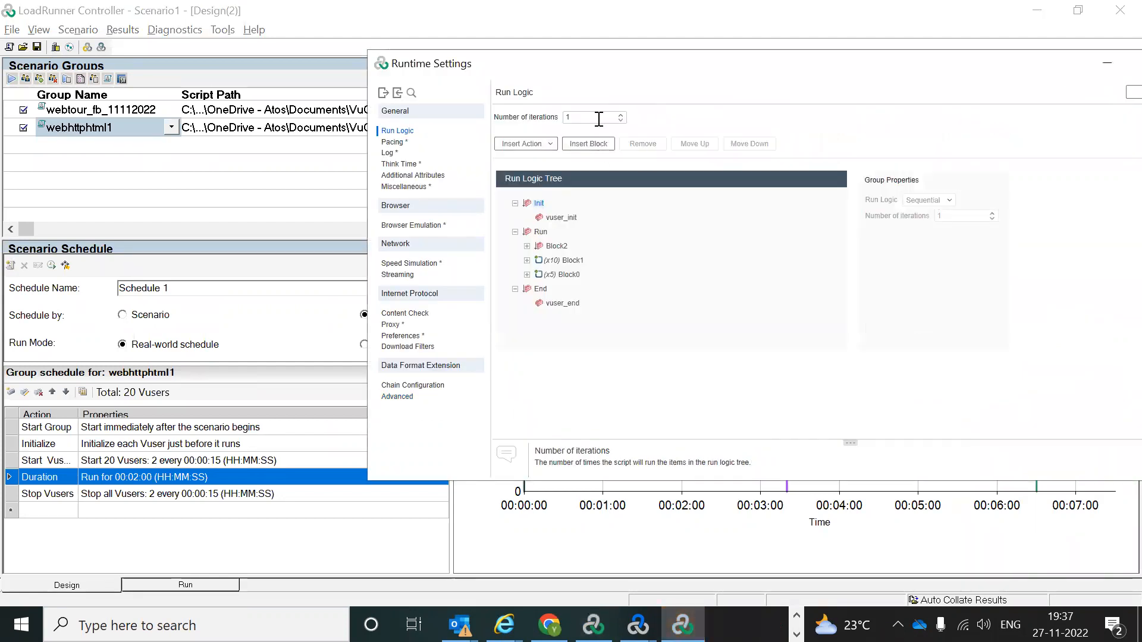
click(391, 143)
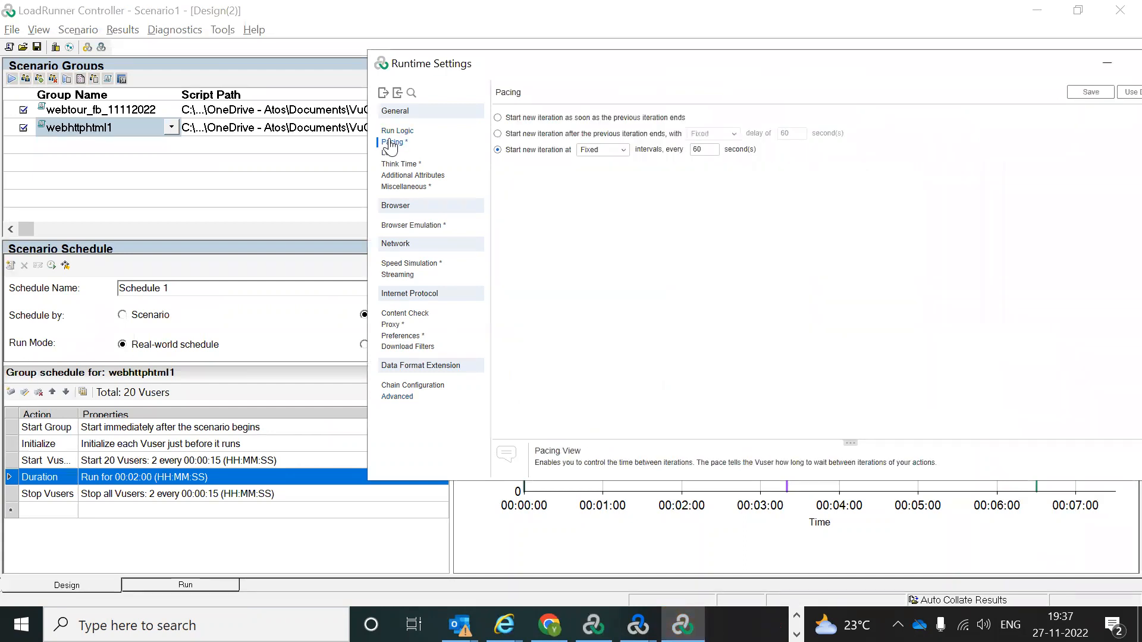
click(524, 134)
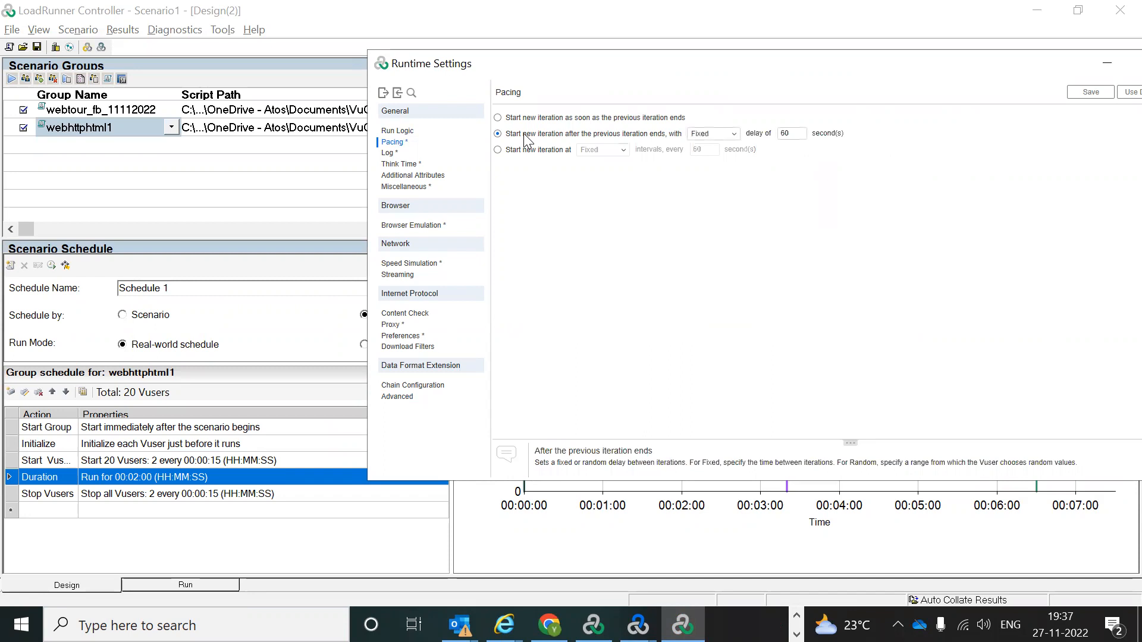
key(alt+Tab)
key(alt+Tab)
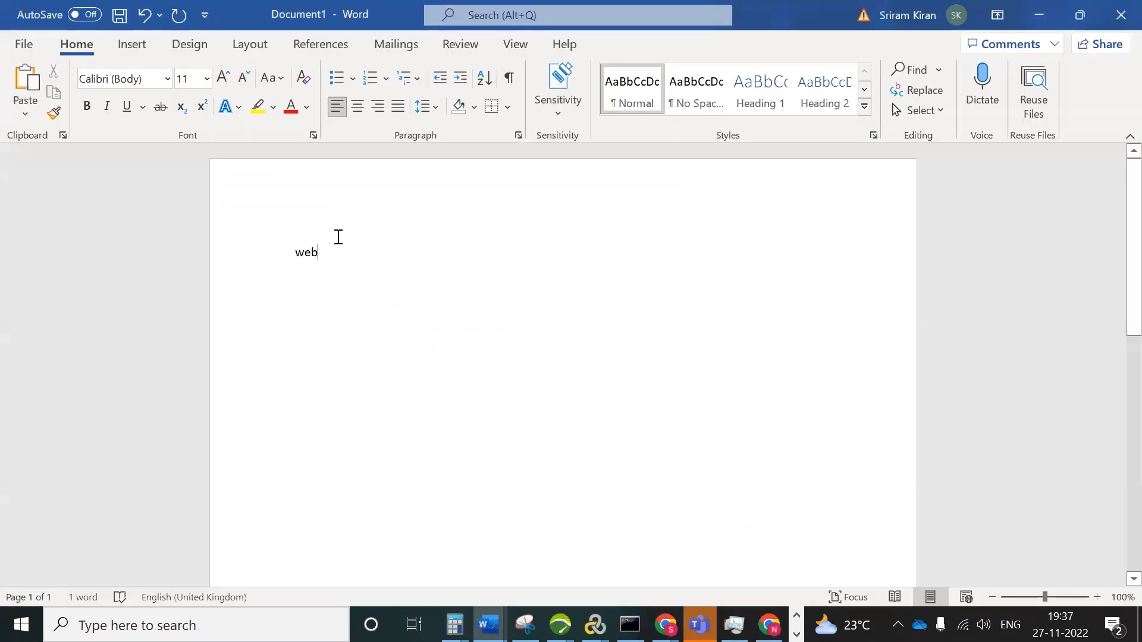
Step: Add the note 'pacing 60 sec' in Word and review the Log settings
key(Return)
key(Return)
text(p)
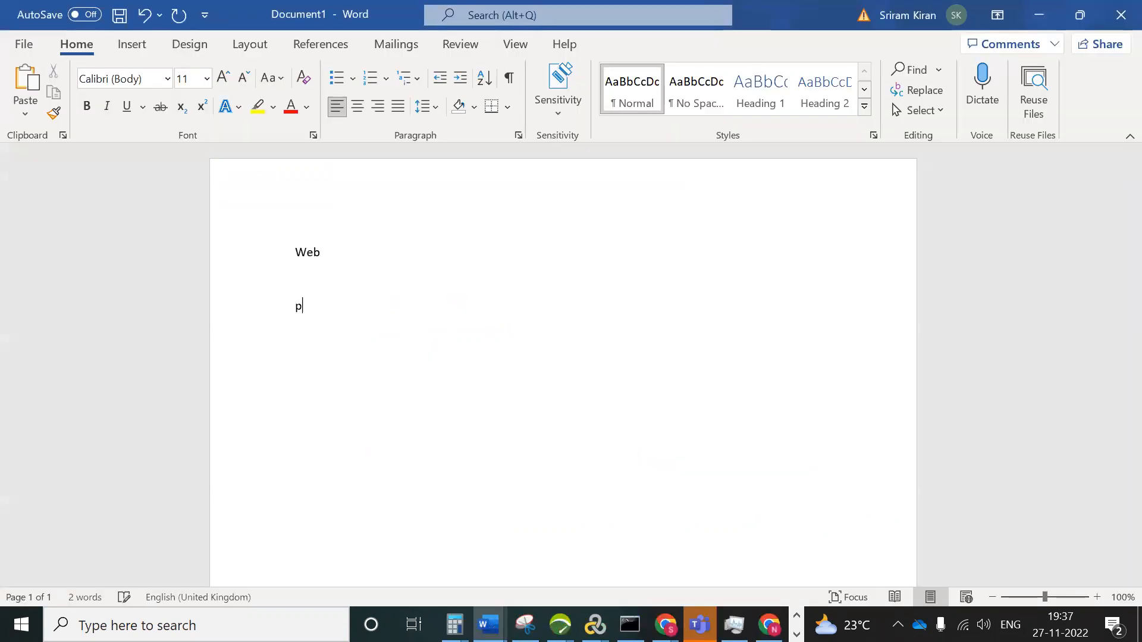
text(acing )
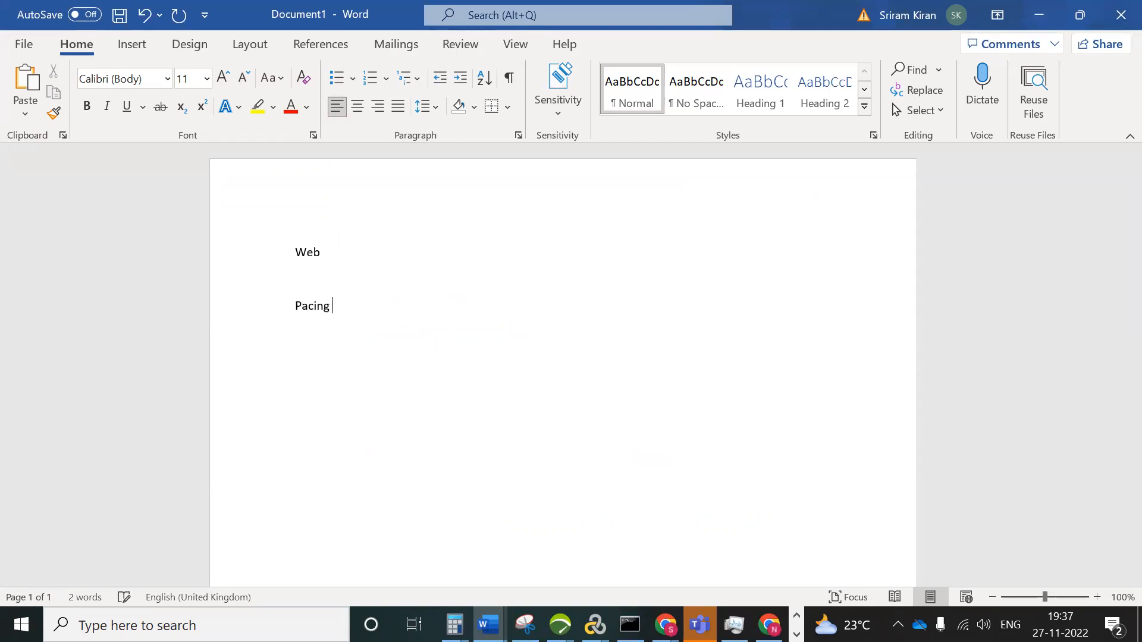
text(60 sec)
key(alt+Tab)
click(390, 153)
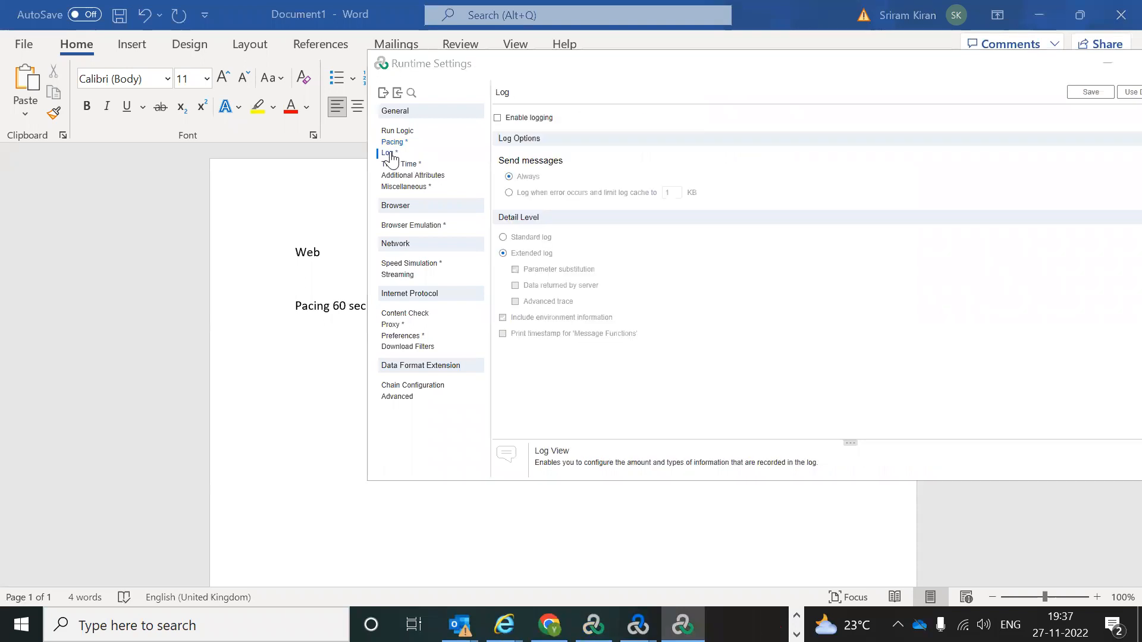
key(alt+Tab)
Step: Add the note 'Logs we need to disable' and review the Think Time options
key(Return)
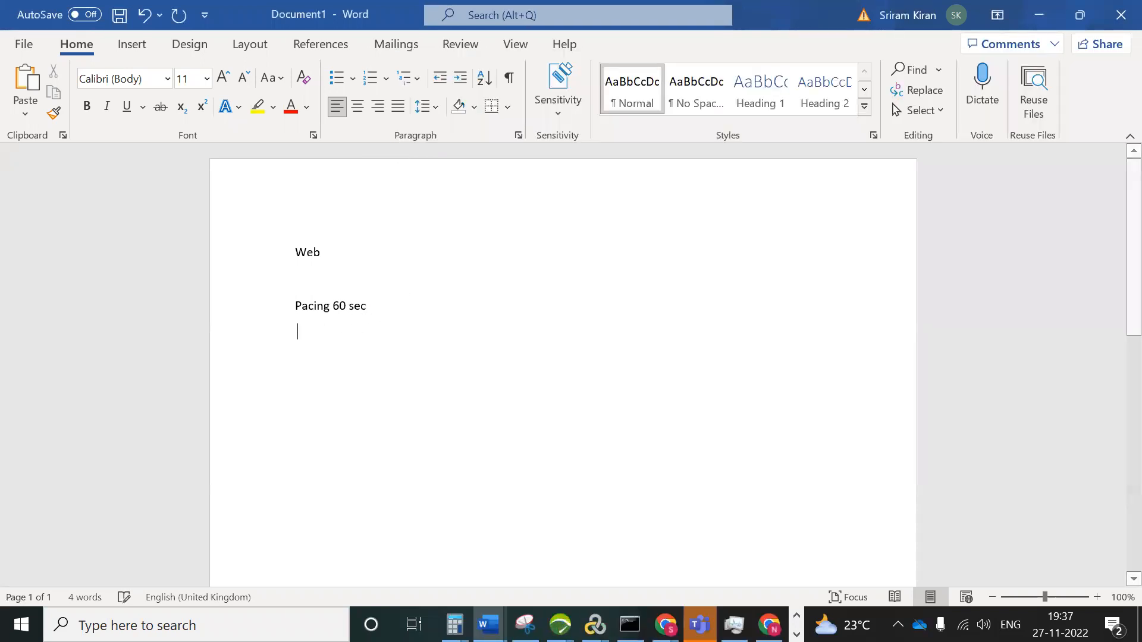
text(log)
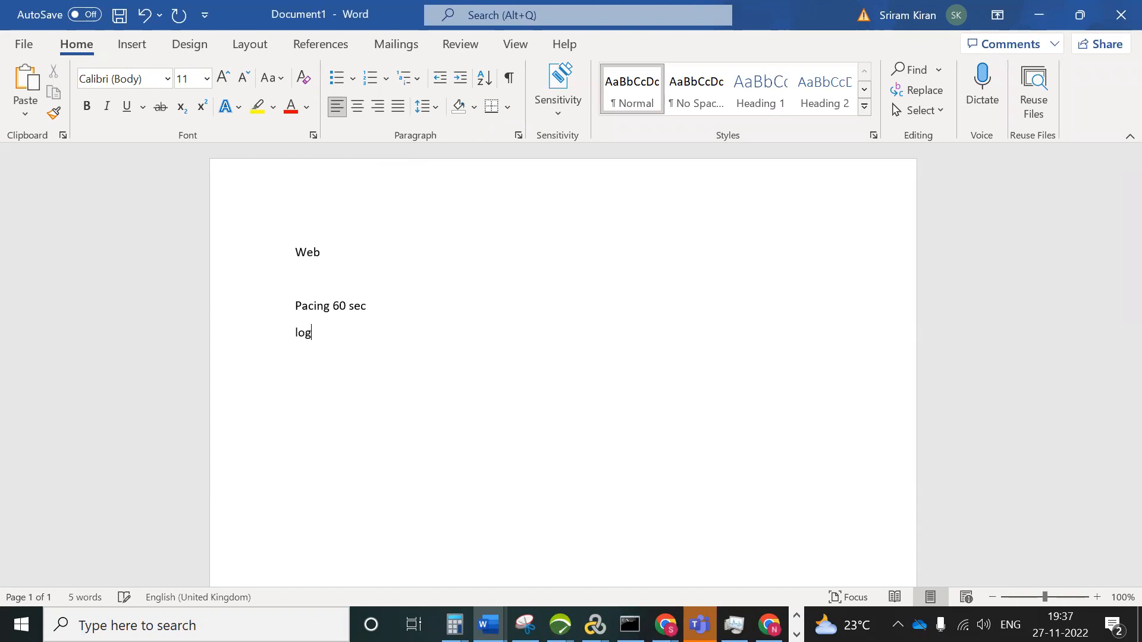
text(s we need to c)
text(isable)
key(Return)
key(alt+Tab)
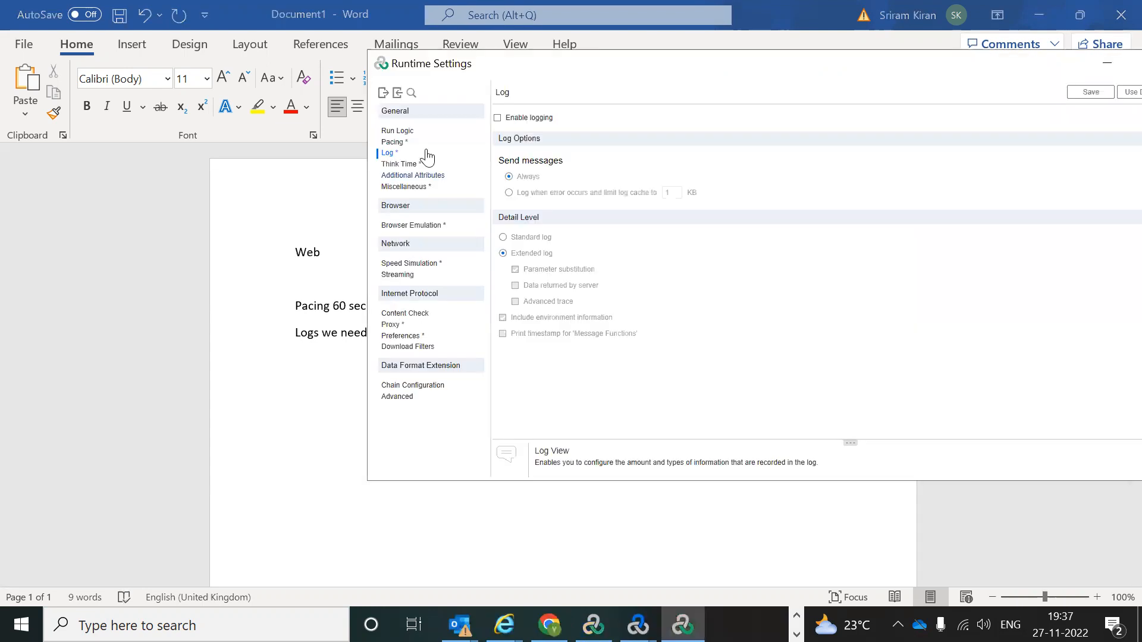
click(401, 166)
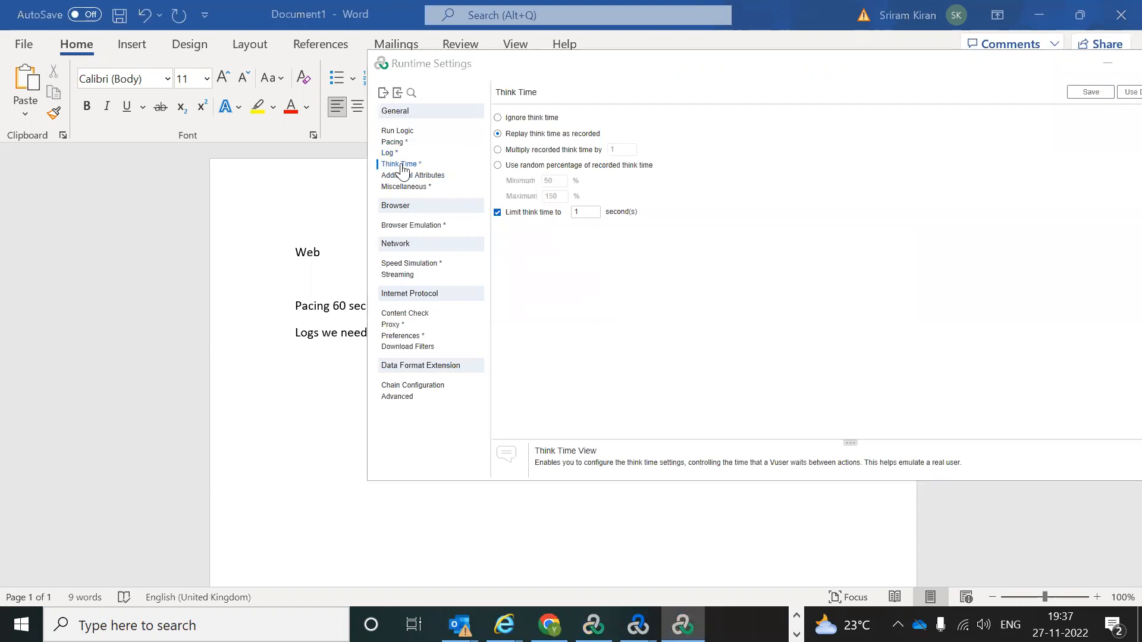
key(alt+Tab)
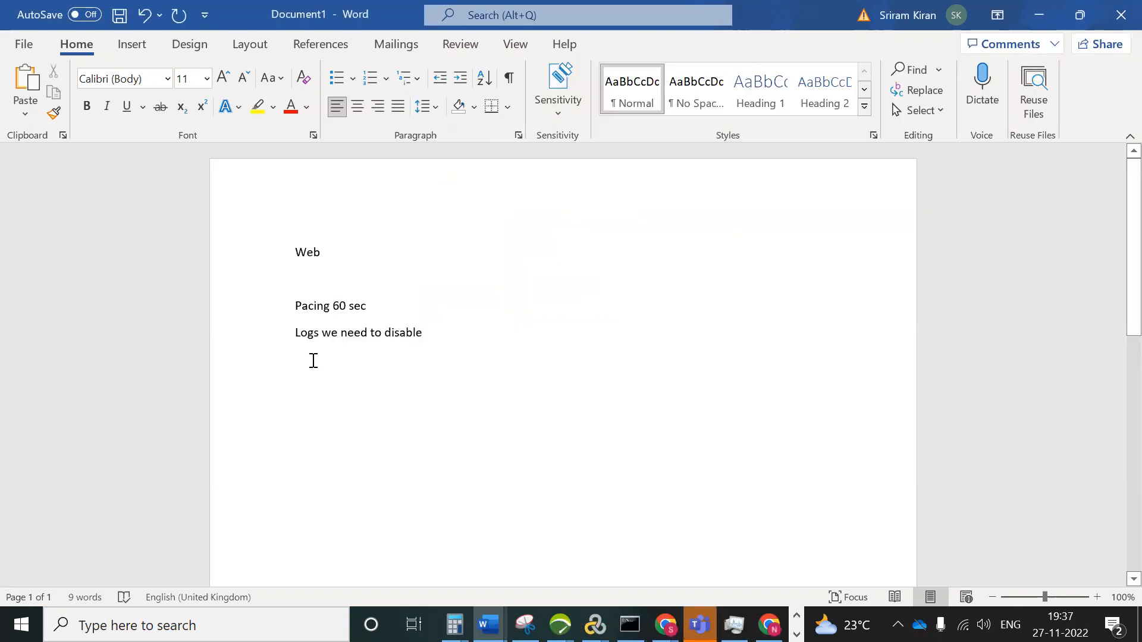
Step: Type the note 'Replay as think time as recorded' in Word, then switch to VuGen
text(R)
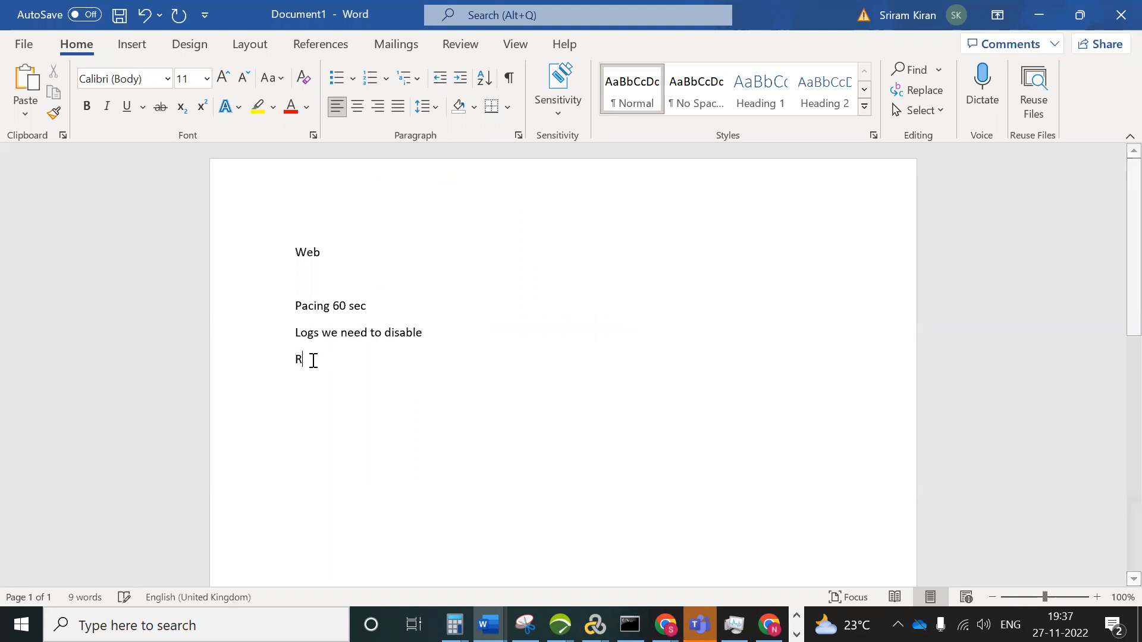
text(eplay)
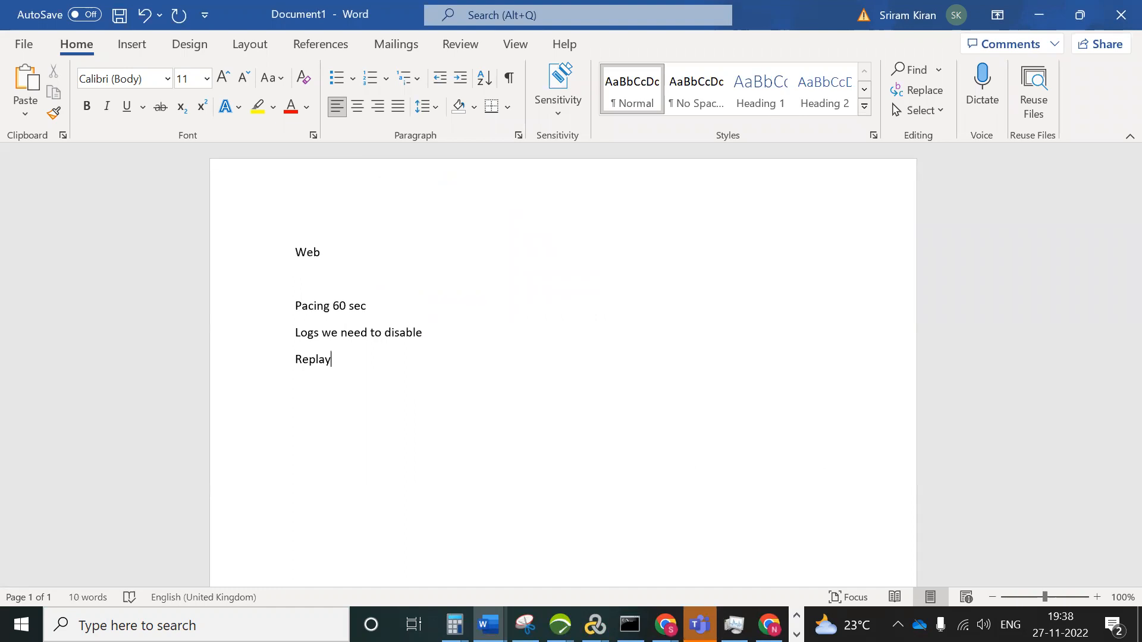
text( as thi)
key(alt+Tab)
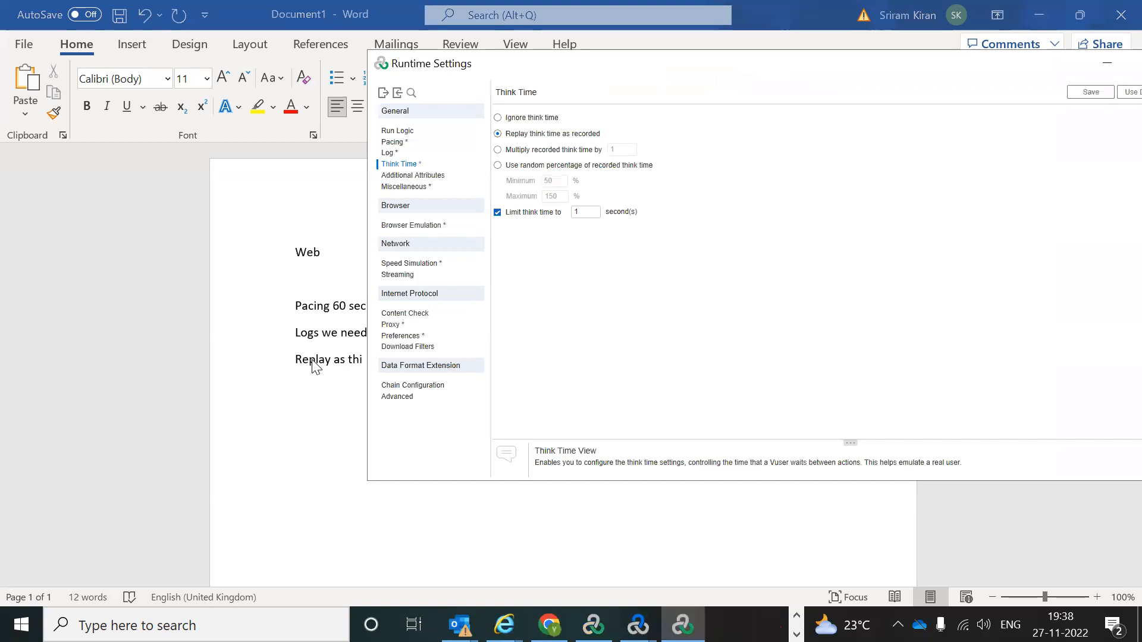
click(315, 367)
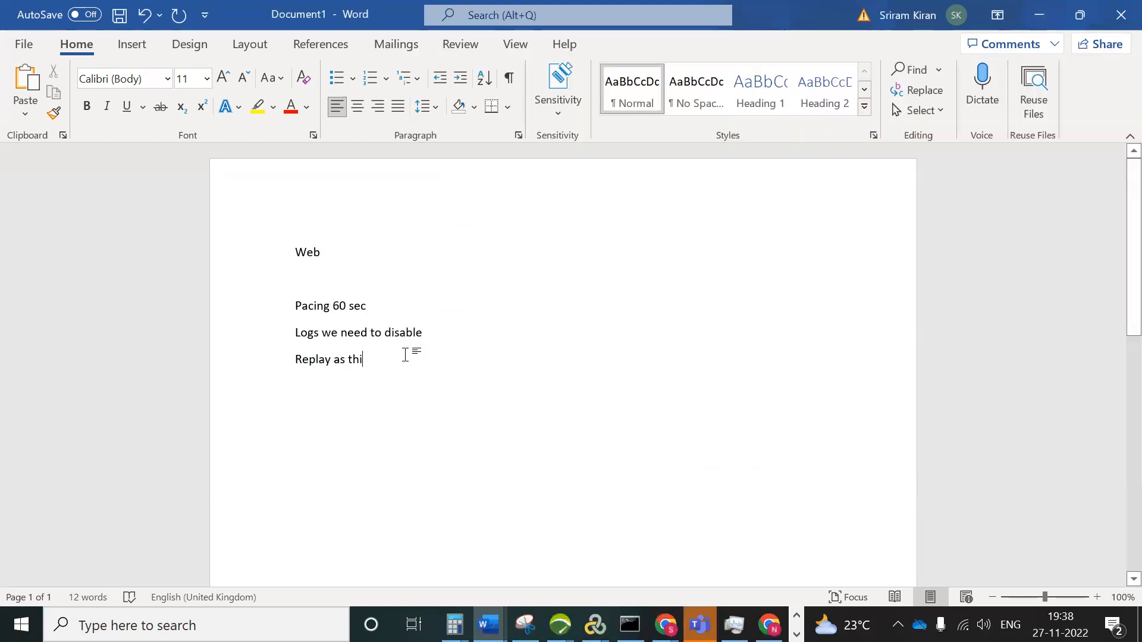
text(nk t)
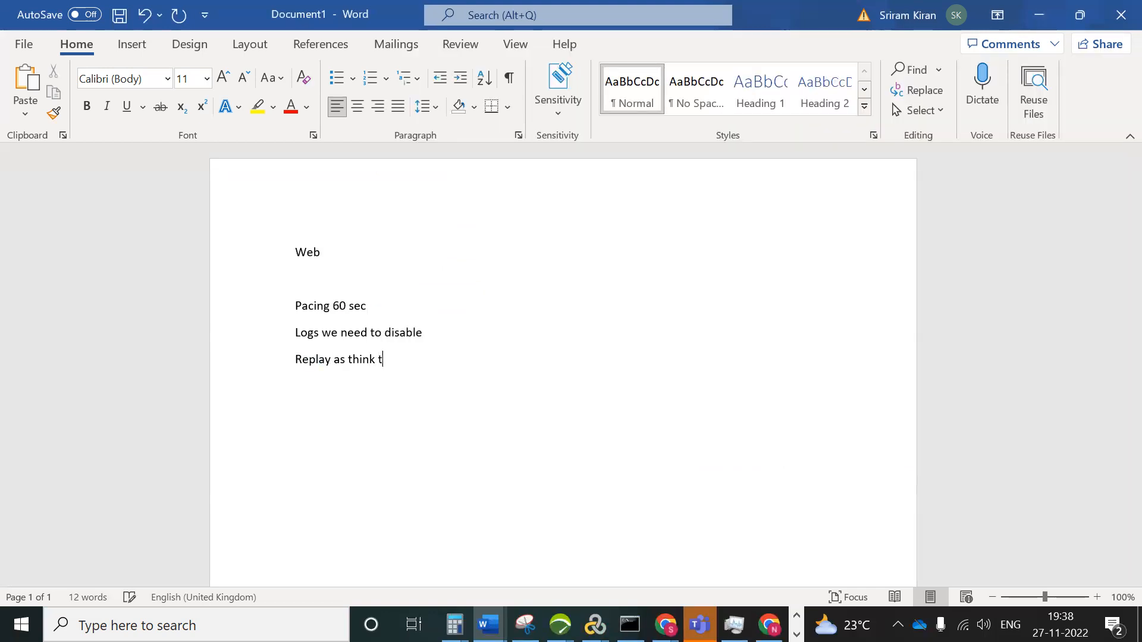
text(ime as recorded)
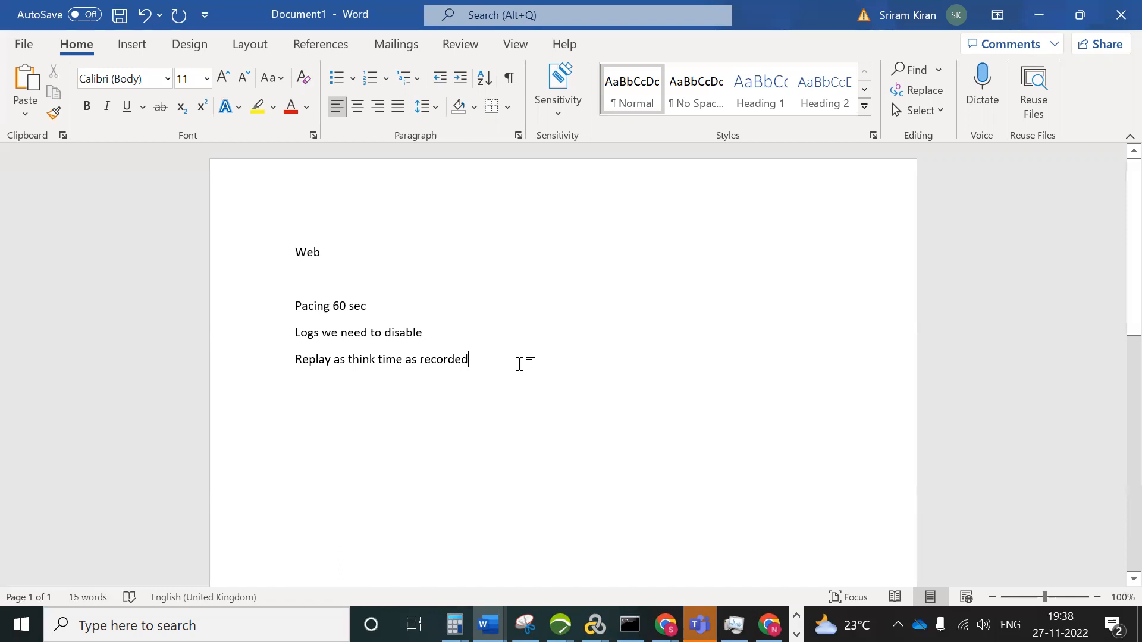
key(alt+Tab)
key(alt+Tab)
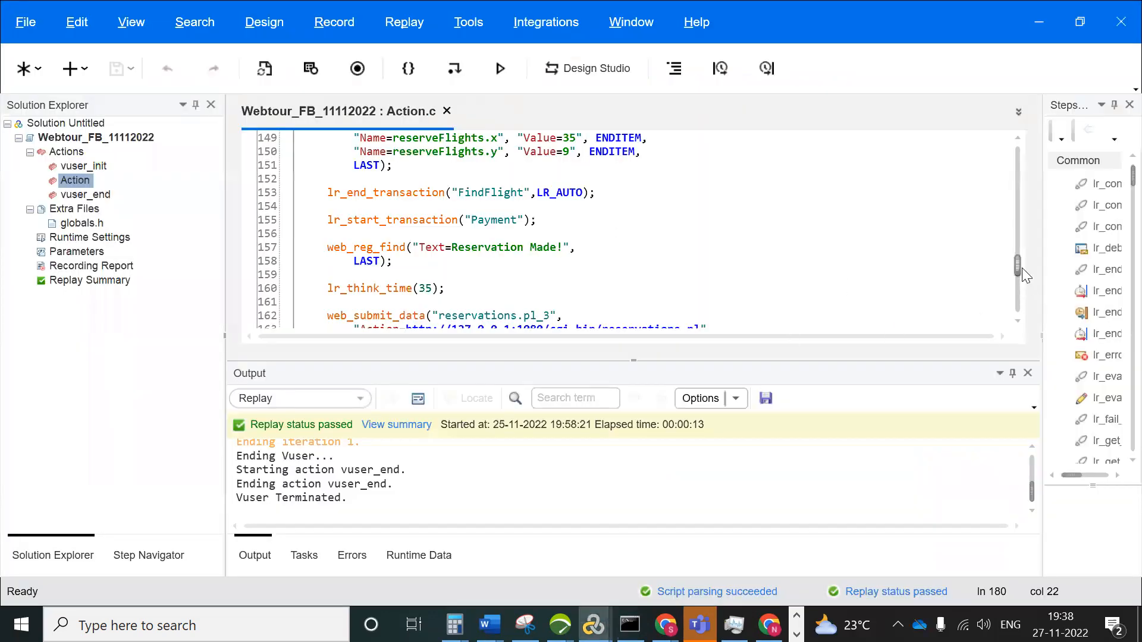
drag(1022, 267, 1018, 271)
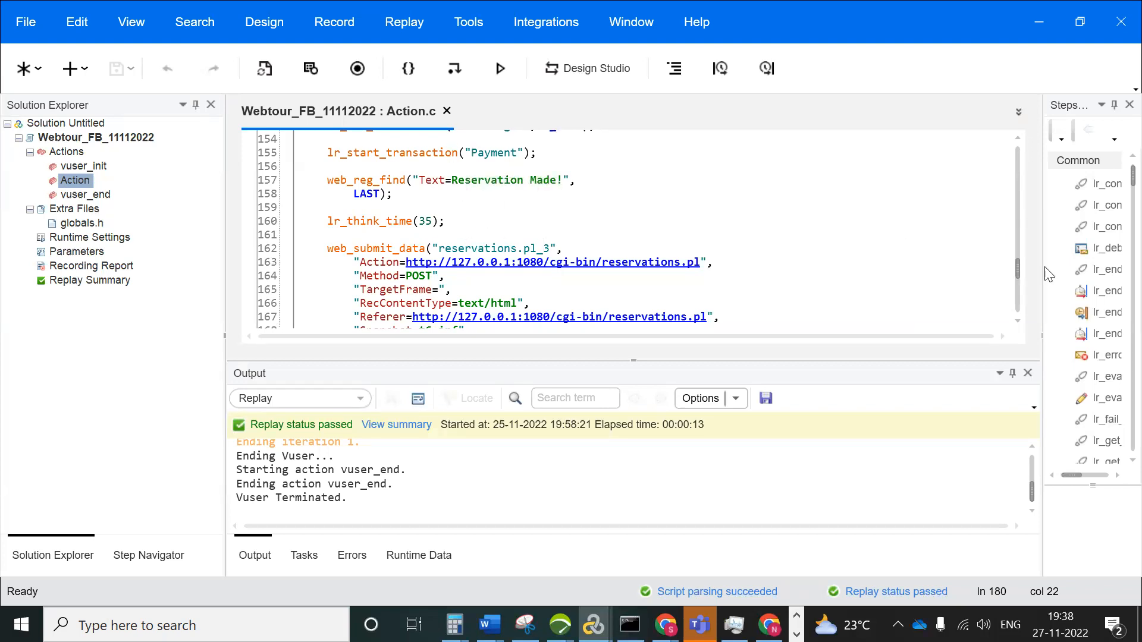
drag(1022, 269, 1016, 315)
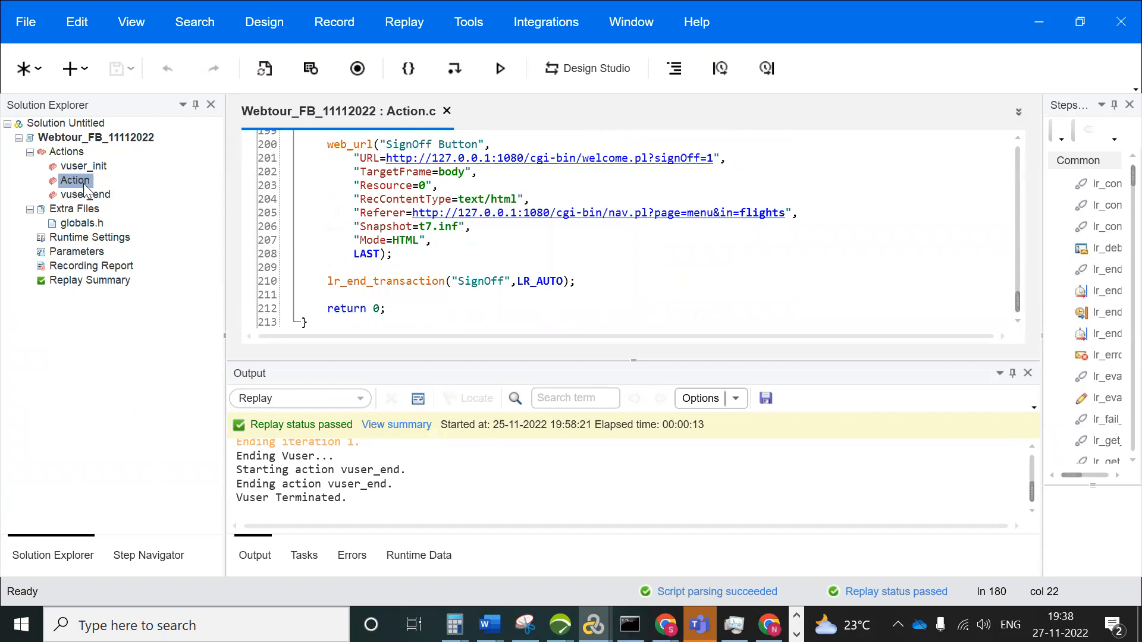
click(76, 182)
click(83, 240)
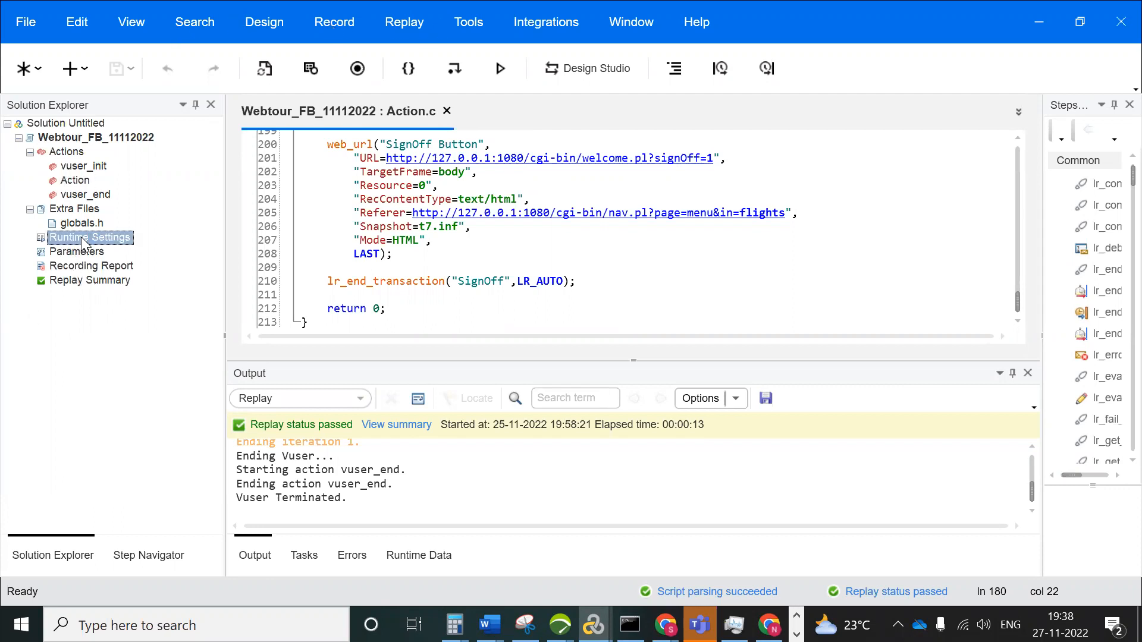
Step: Change Webtour_FB_11112022 pacing from 60 to a fixed 120-second delay after each iteration, and save
double_click(83, 239)
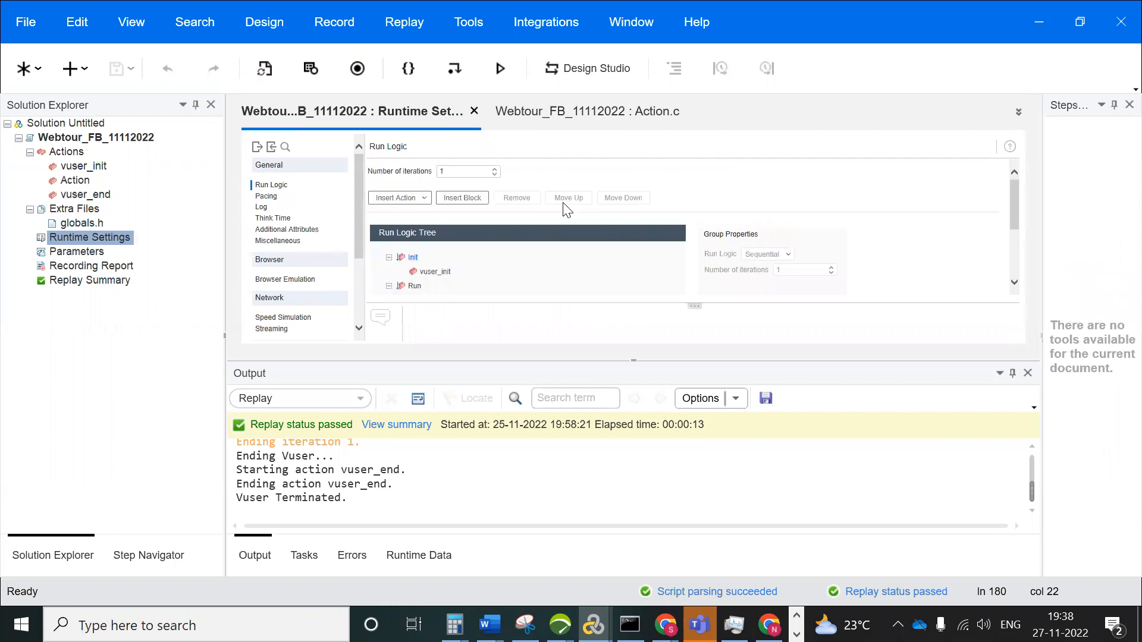
click(264, 197)
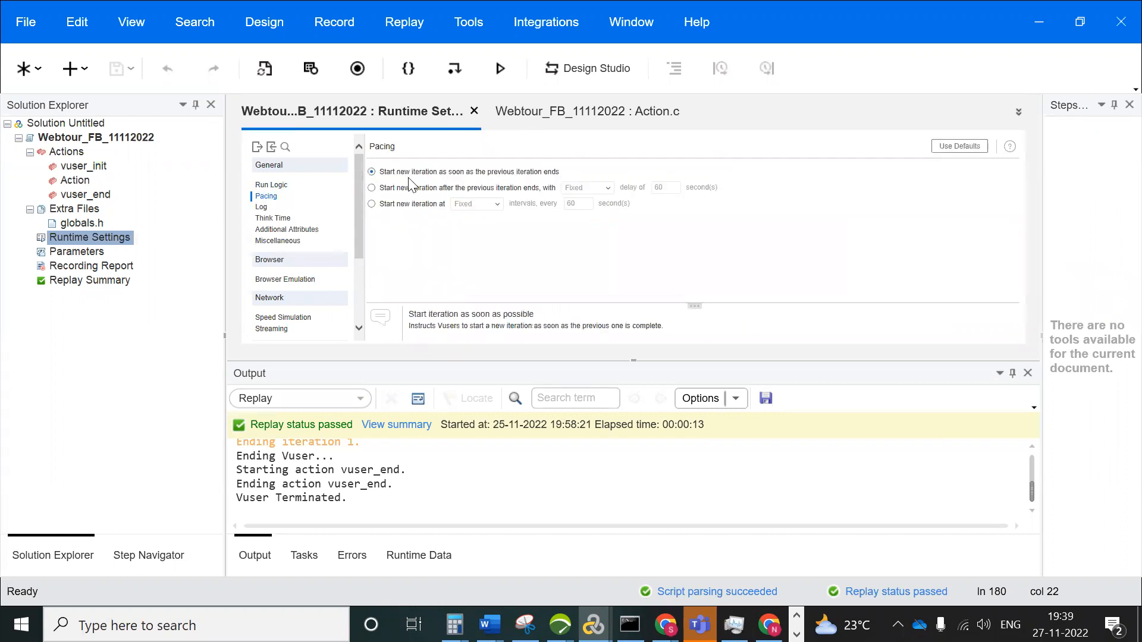
click(372, 188)
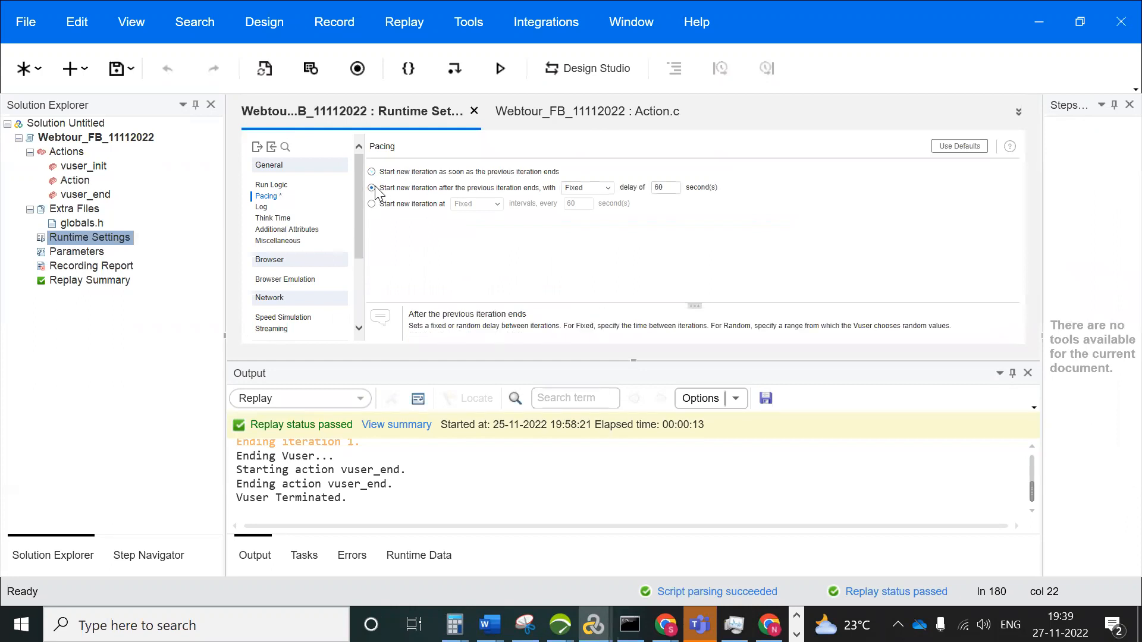
drag(672, 187, 642, 194)
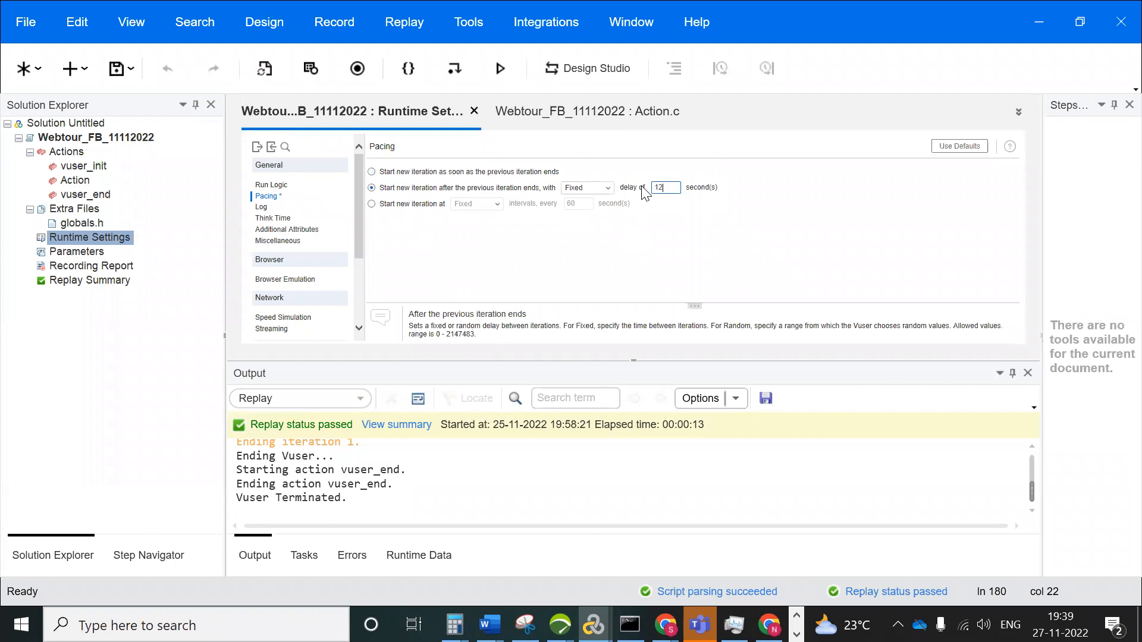
text(120)
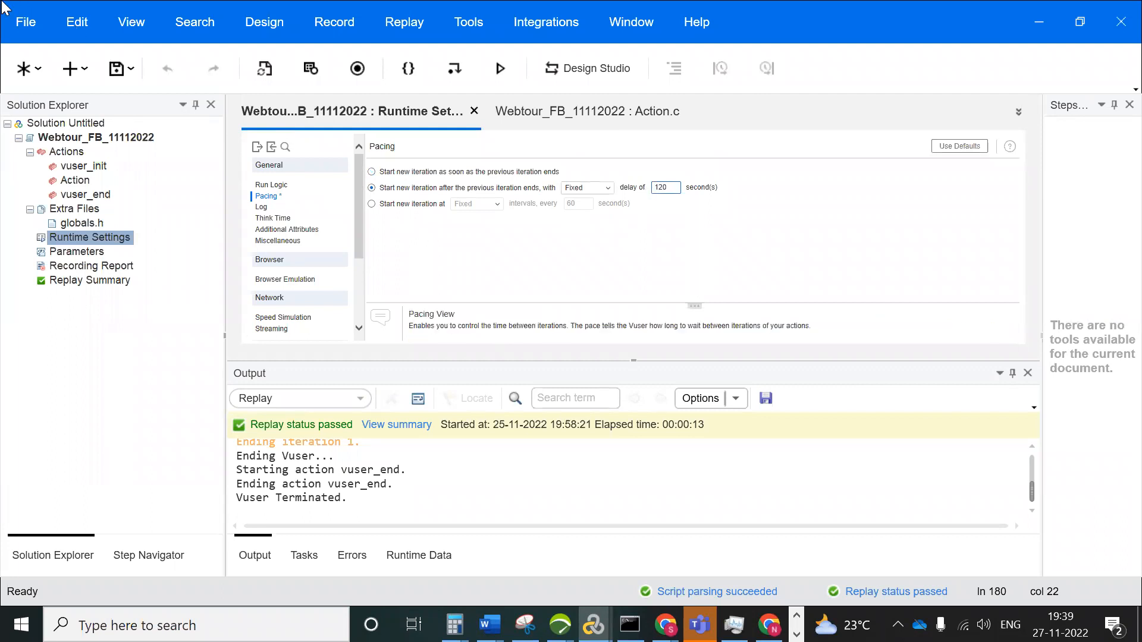
click(117, 78)
Step: Set Run Logic to 3 iterations, save the script, and replay Webtour_FB_11112022
click(274, 186)
click(457, 174)
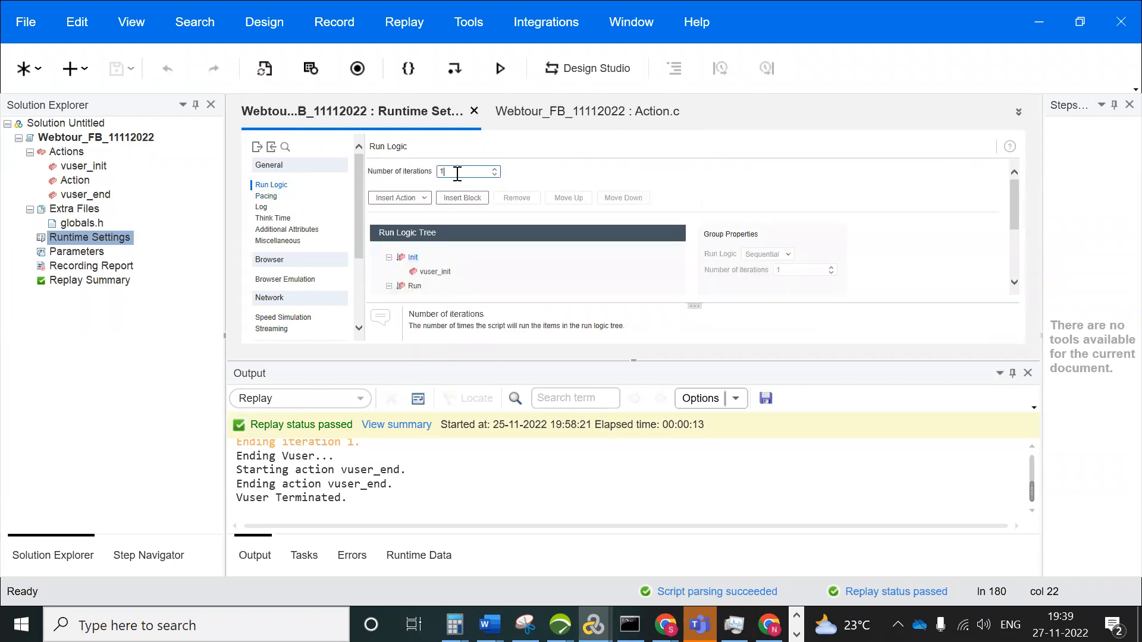
key(BackSpace)
text(3)
click(117, 70)
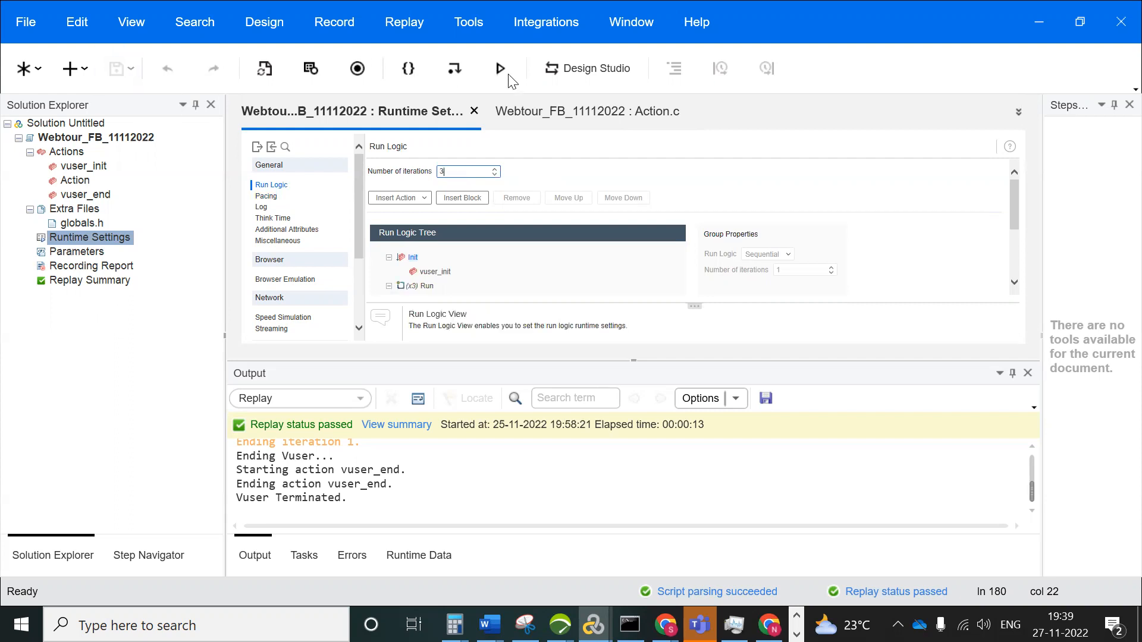
click(500, 70)
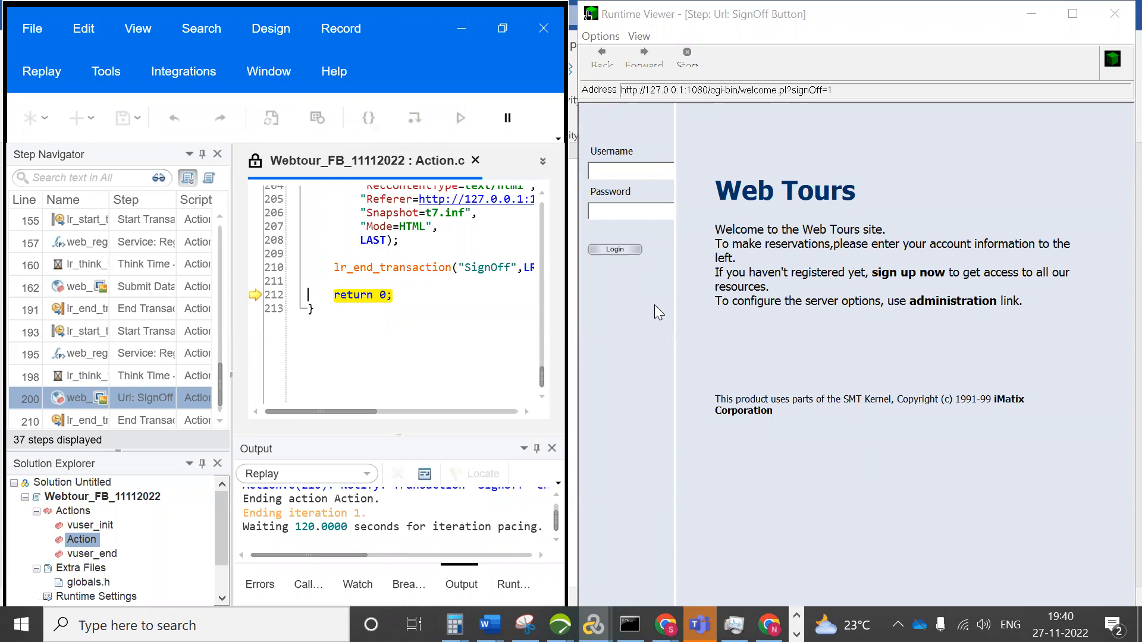
Step: Look over the Word notes, then bring the VuGen script window forward
key(alt)
key(alt+Tab)
key(Tab)
key(Tab)
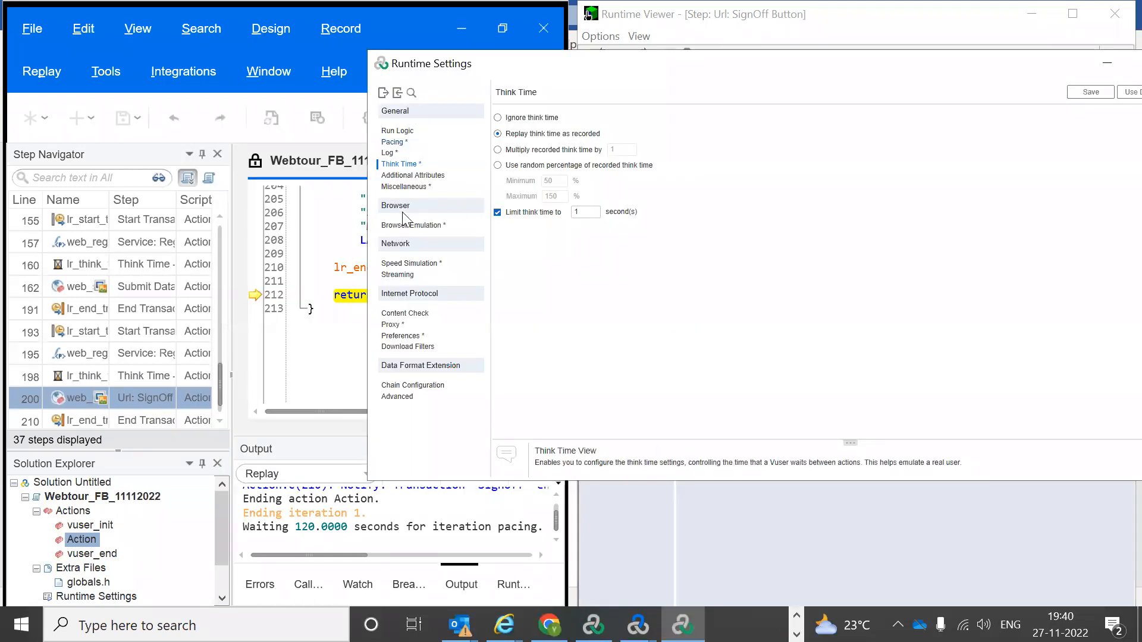
click(352, 323)
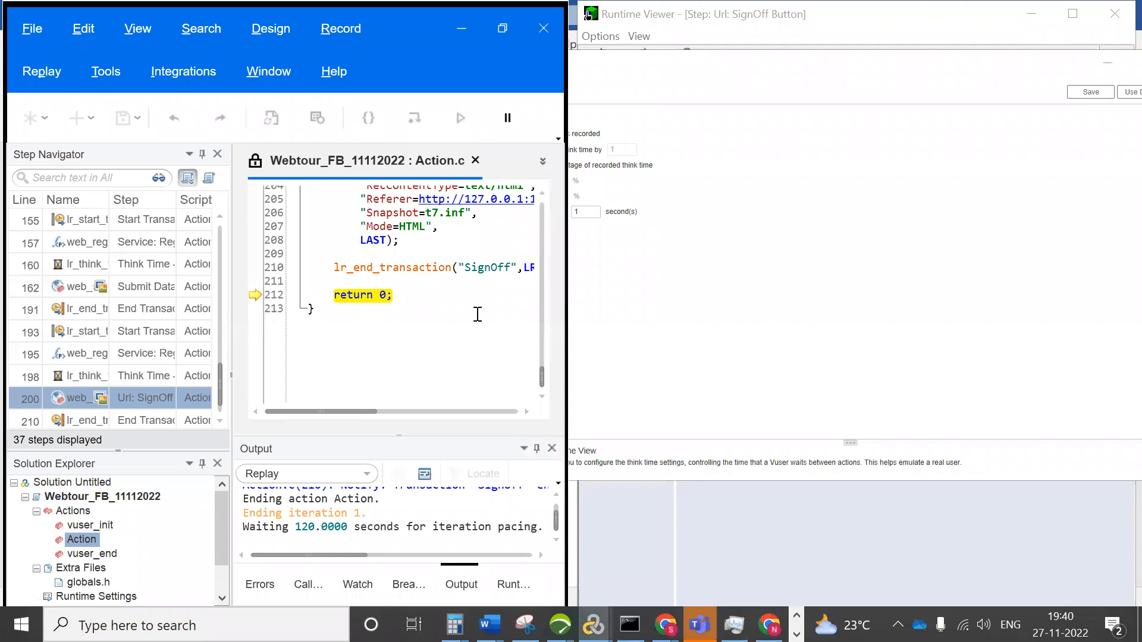
Step: Review the Word notes again, then open the webhttphtml1 group's runtime settings in Controller
key(alt+Tab)
key(Tab)
key(Tab)
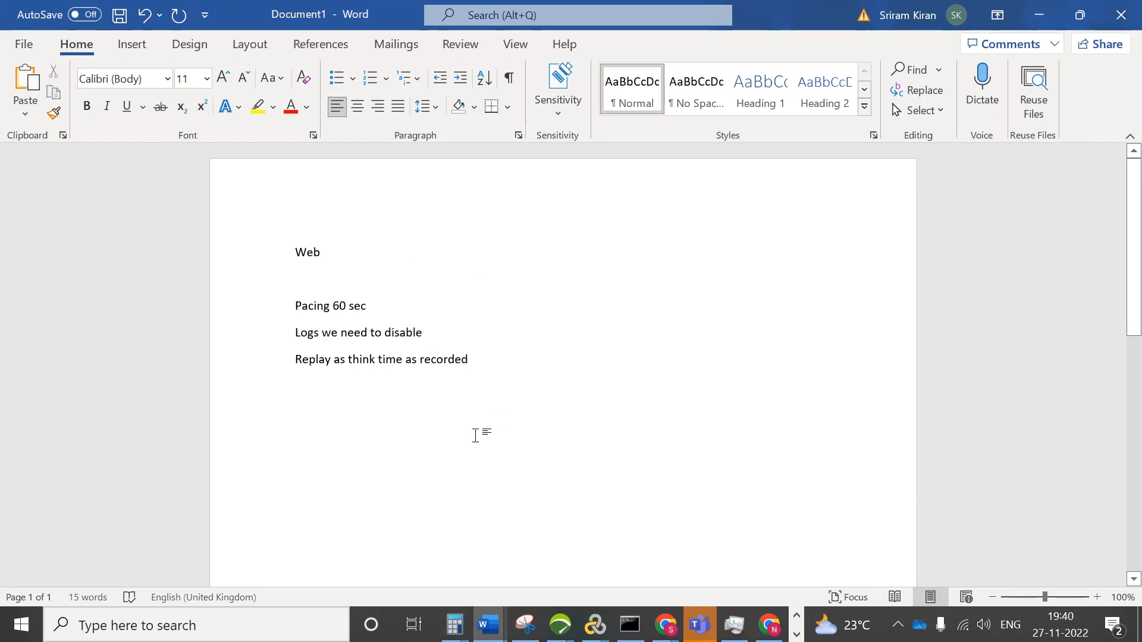
key(alt+Tab)
key(alt+Tab)
key(alt+Tab)
key(alt+Tab)
key(alt+Tab)
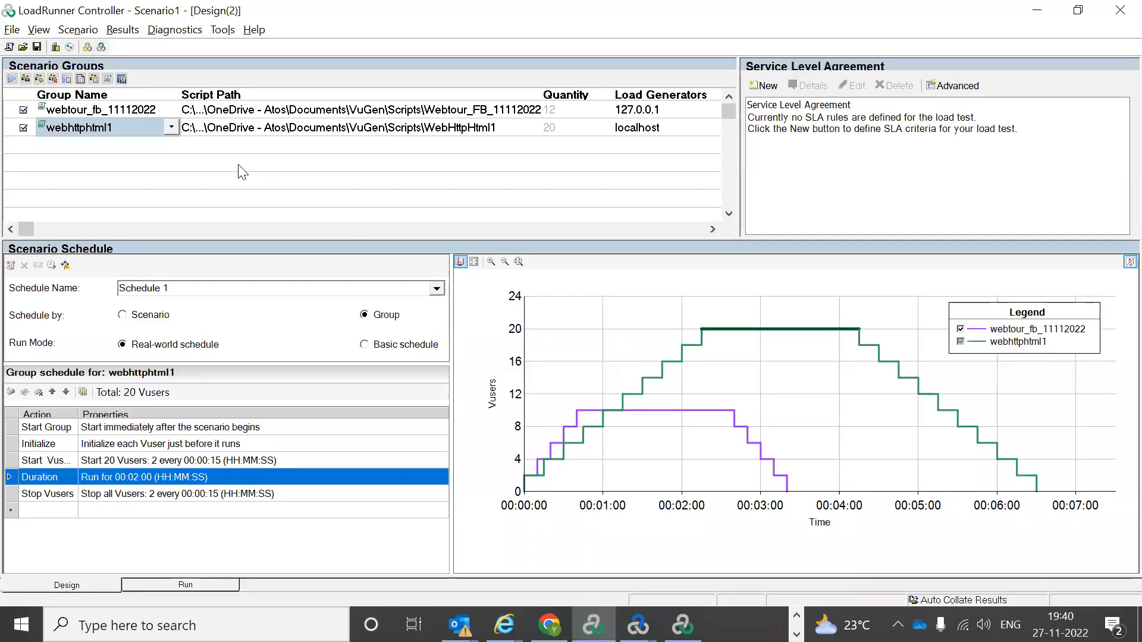
click(66, 80)
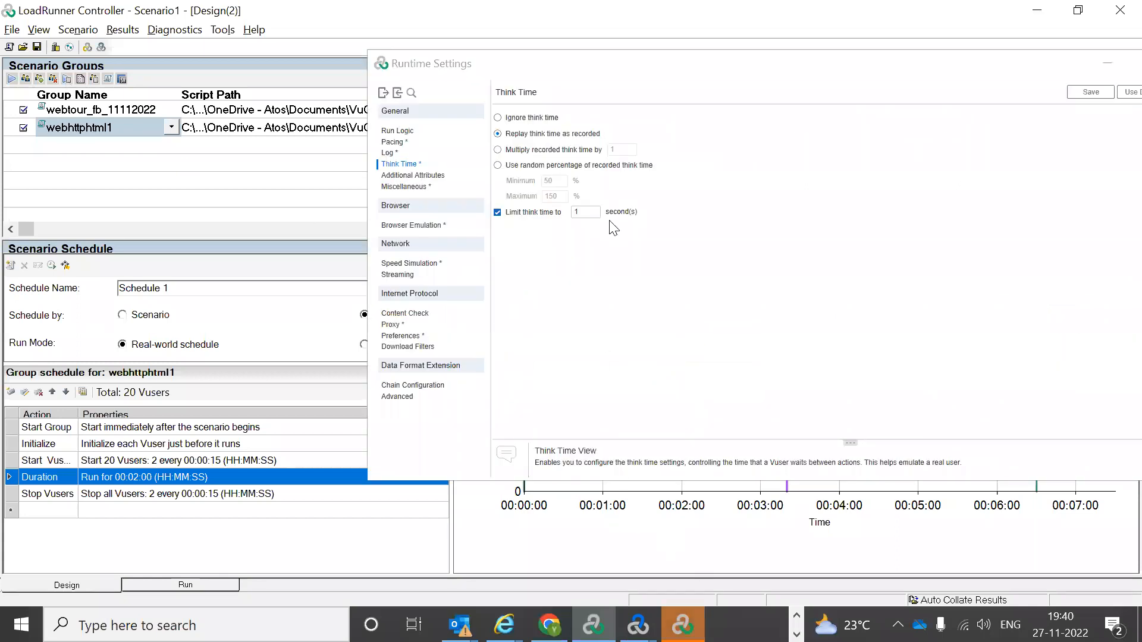
Step: Close webhttphtml1's runtime settings, then open and close those of webtour_fb_11112022
drag(596, 61, 541, 53)
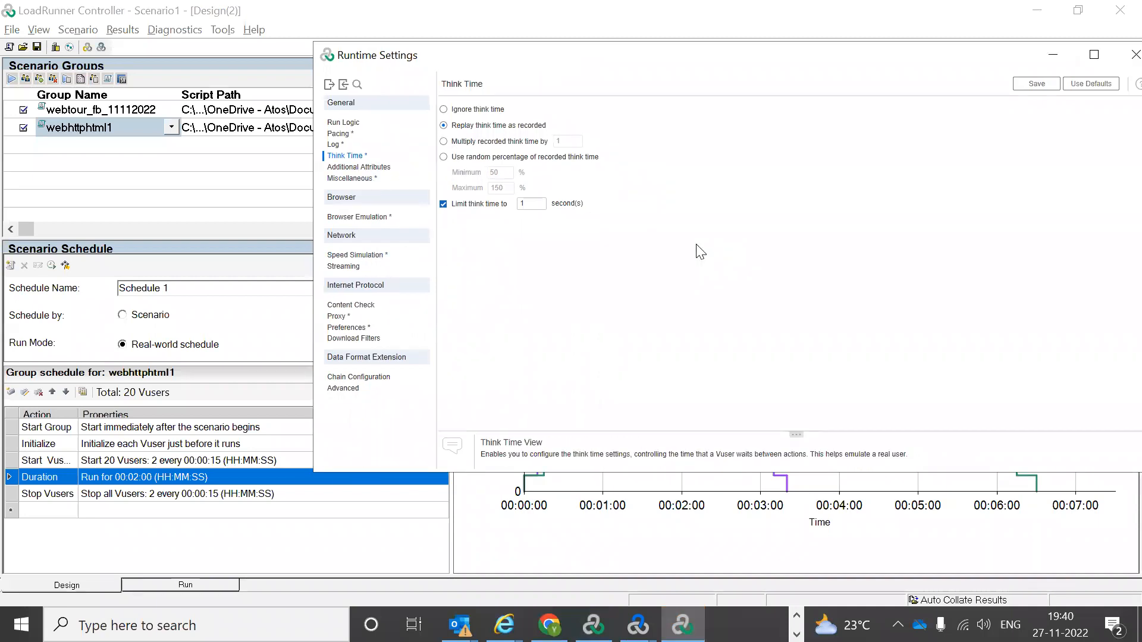
click(1134, 55)
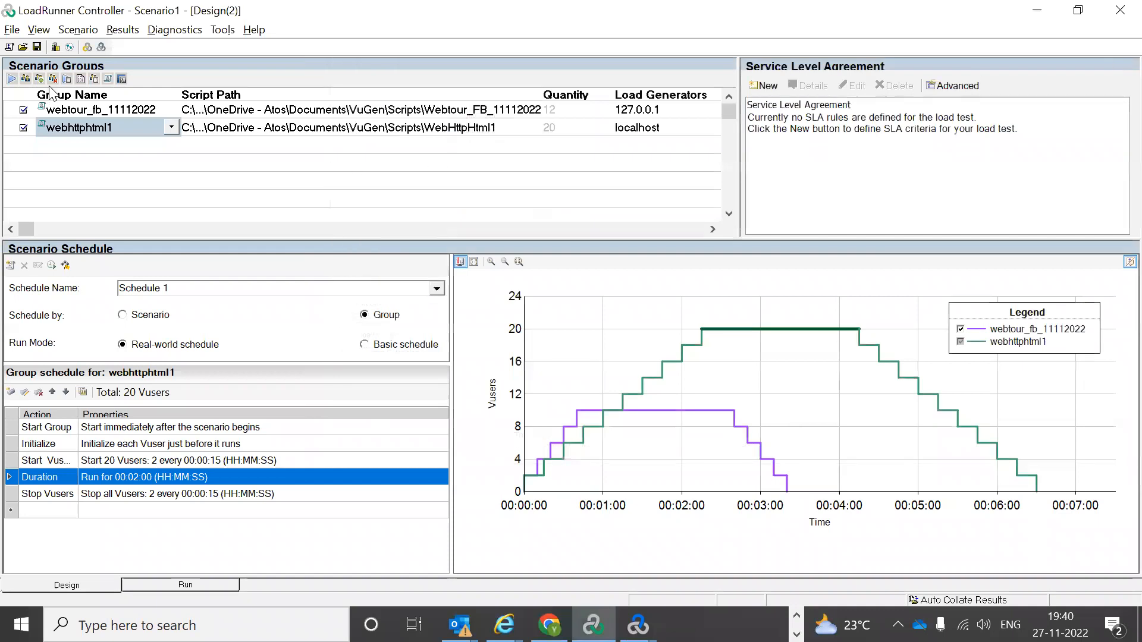
click(103, 111)
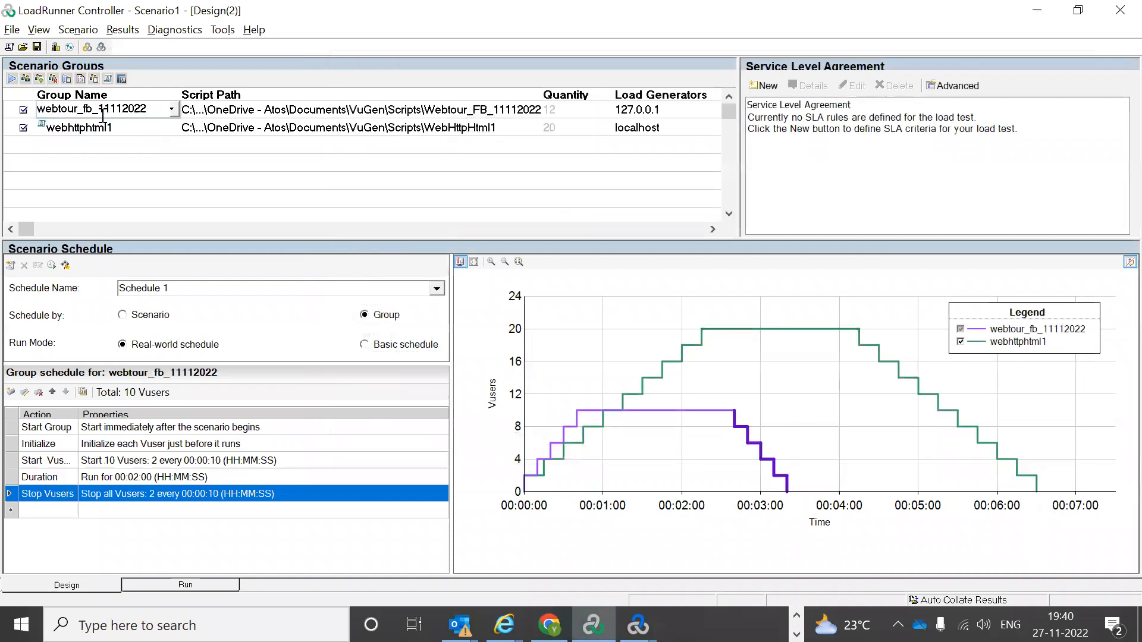
click(67, 84)
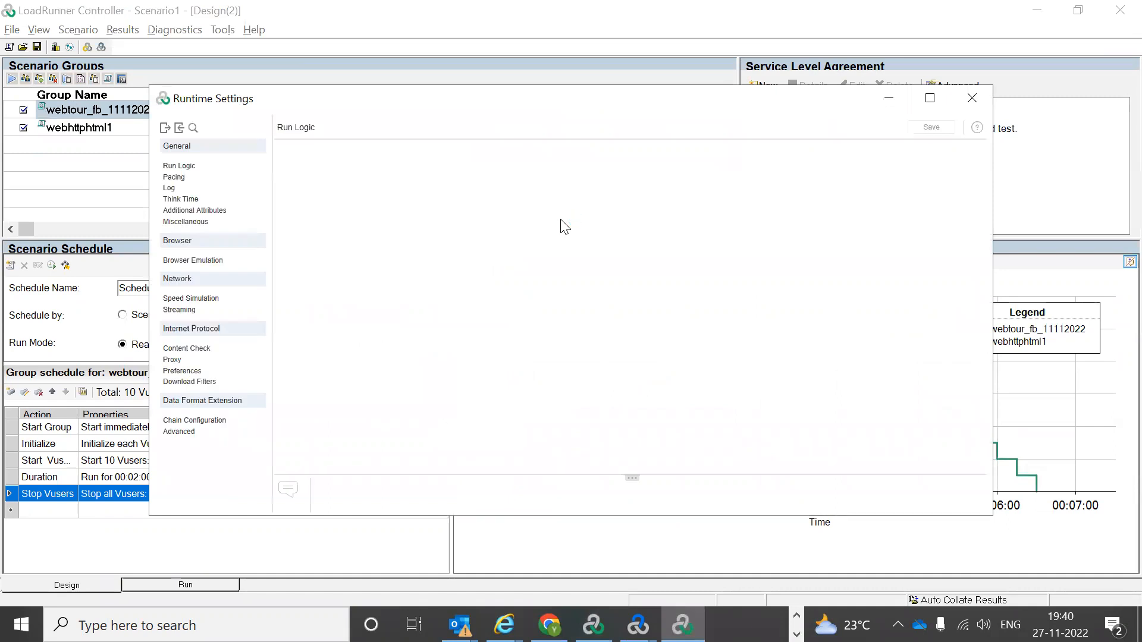
click(972, 97)
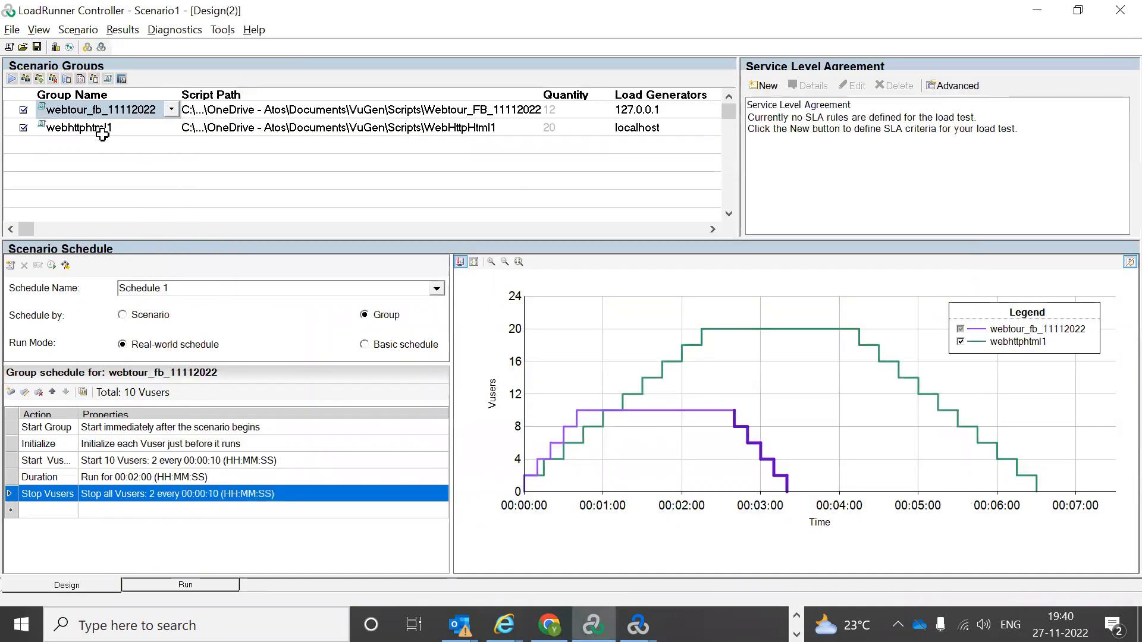
click(80, 82)
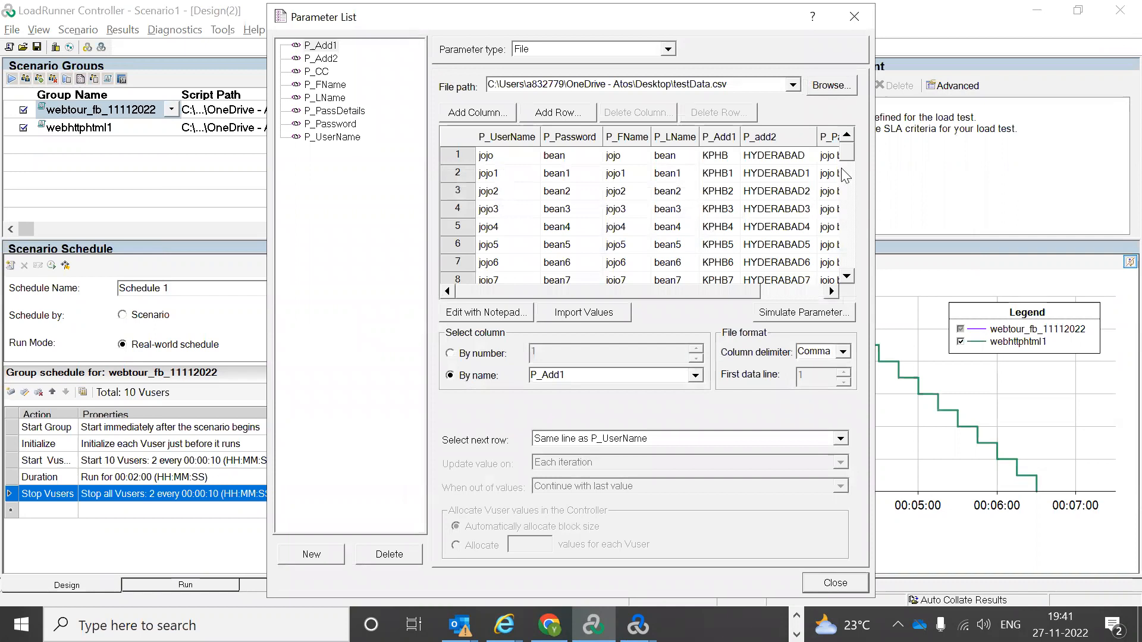
click(334, 111)
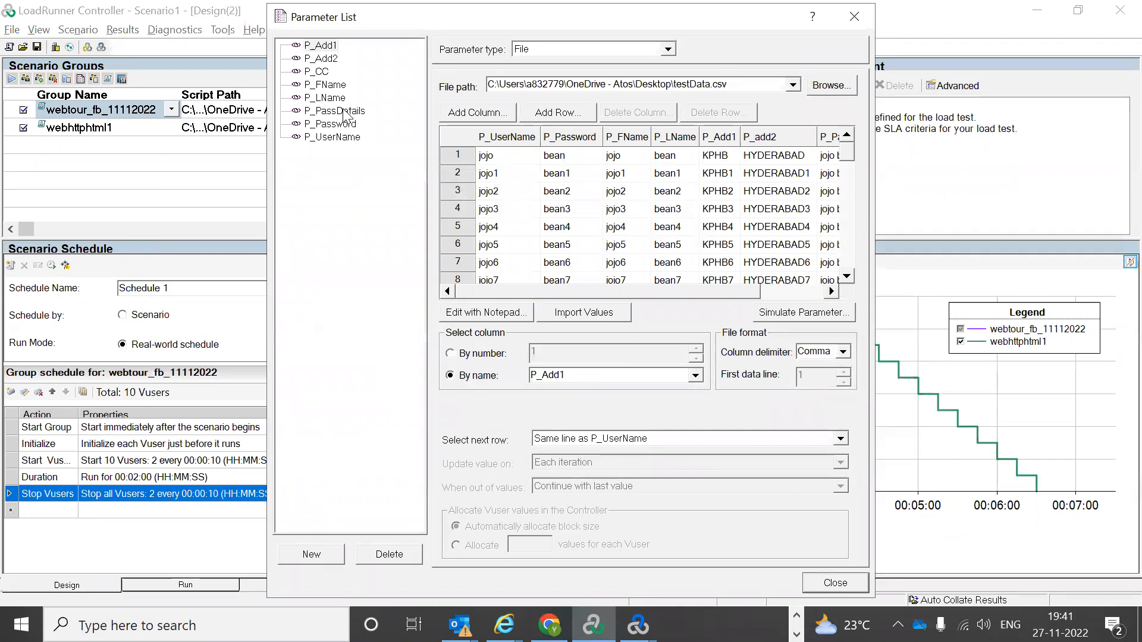
click(553, 212)
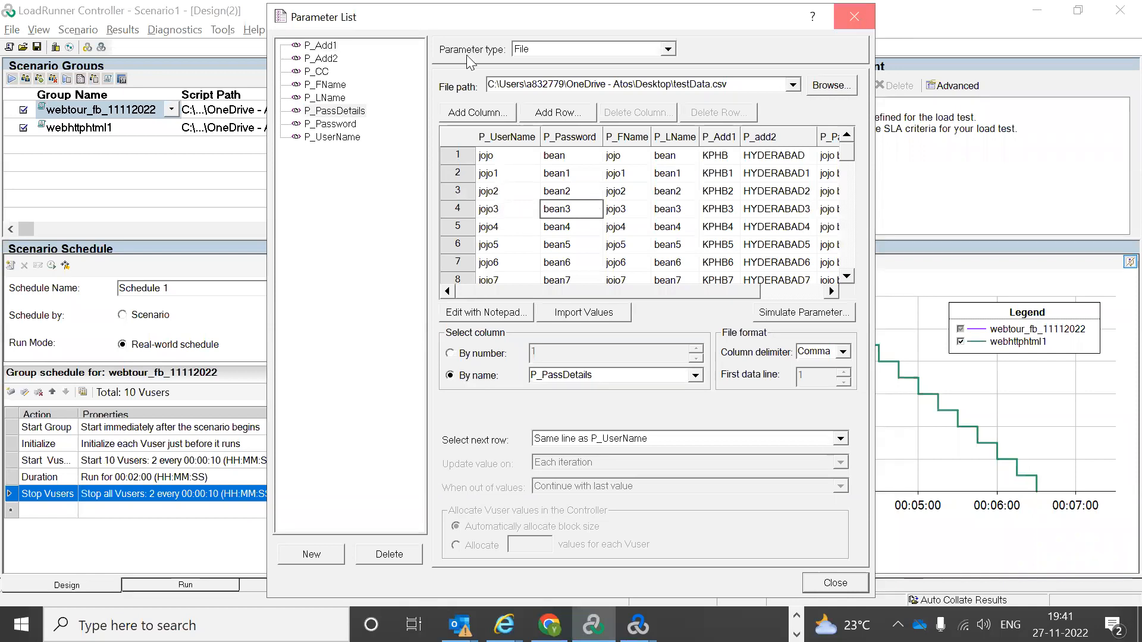
click(854, 16)
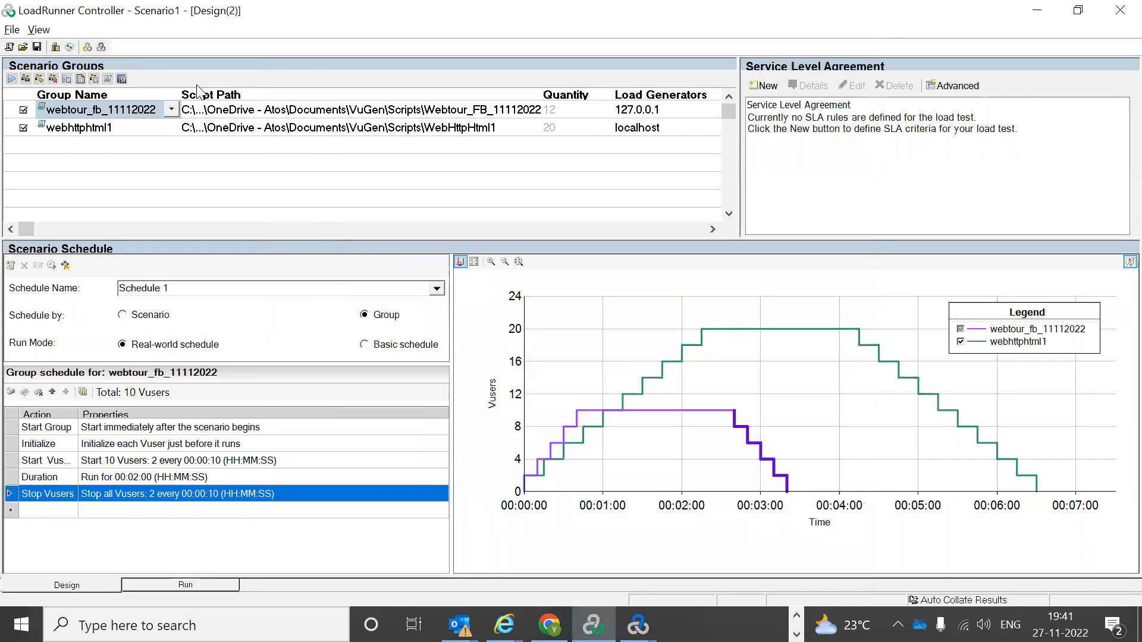
click(94, 79)
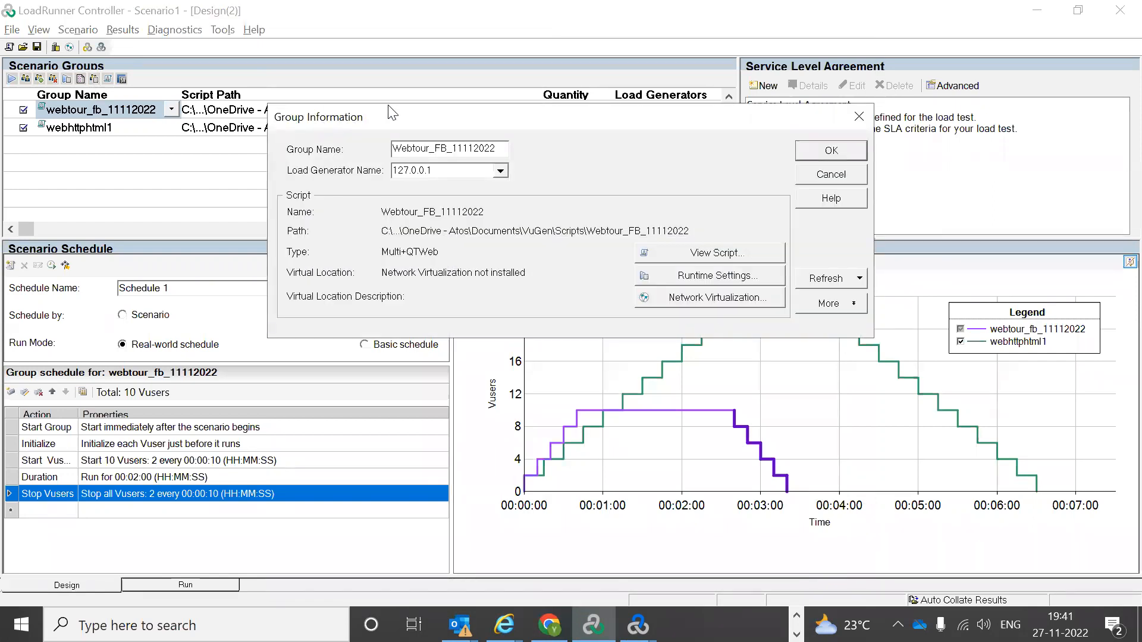
drag(383, 125, 432, 127)
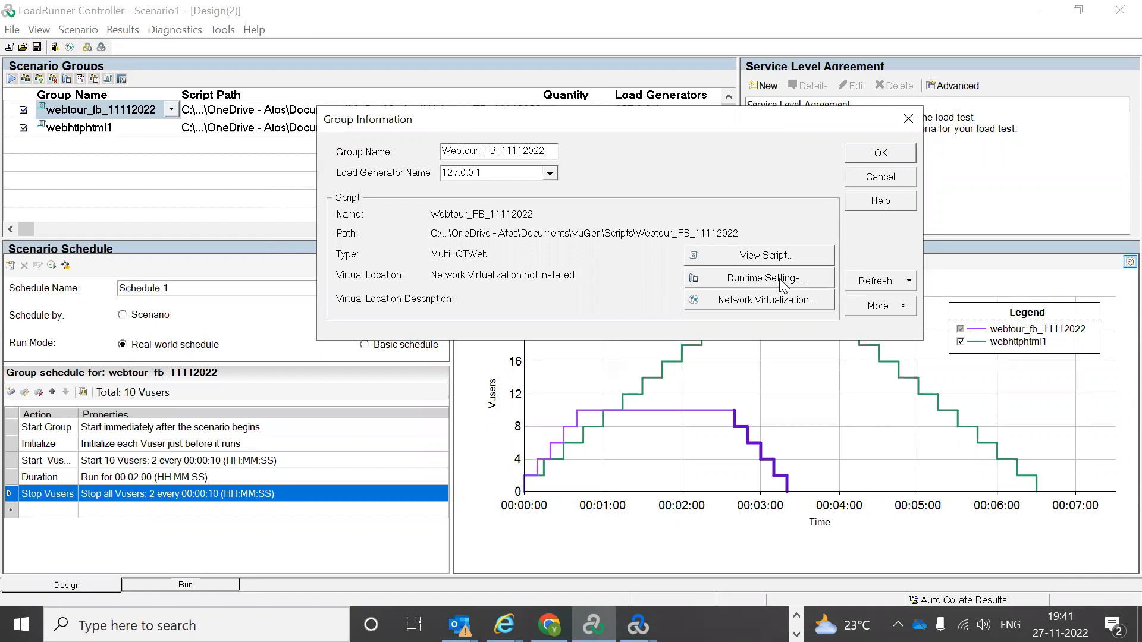
click(908, 119)
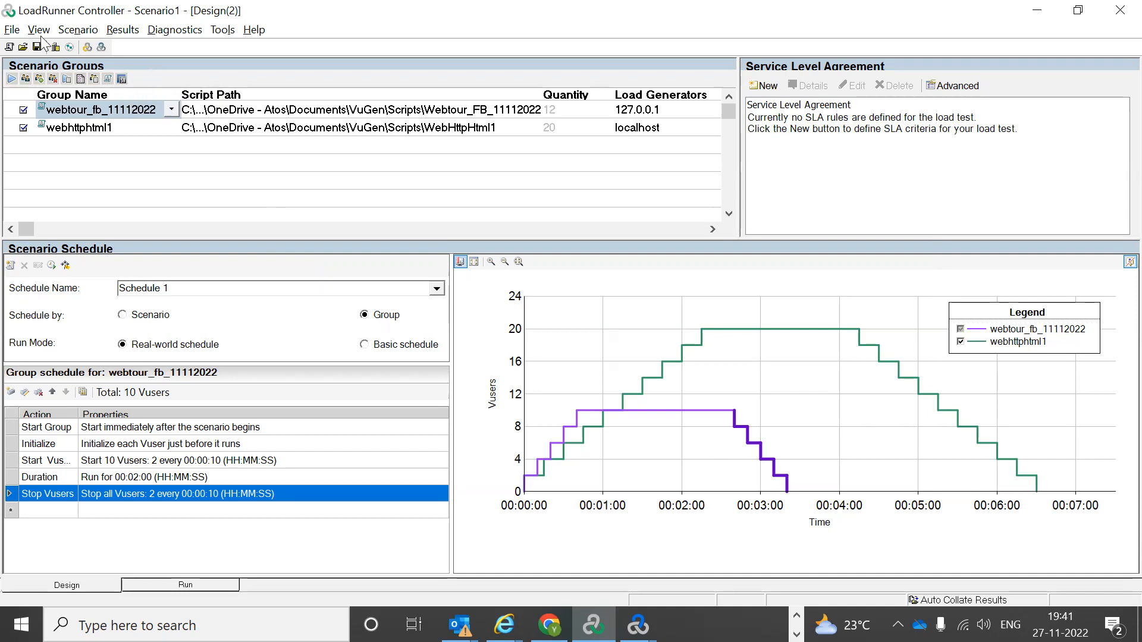
Step: Try New and Open scenario, dismissing each save-changes prompt
click(13, 48)
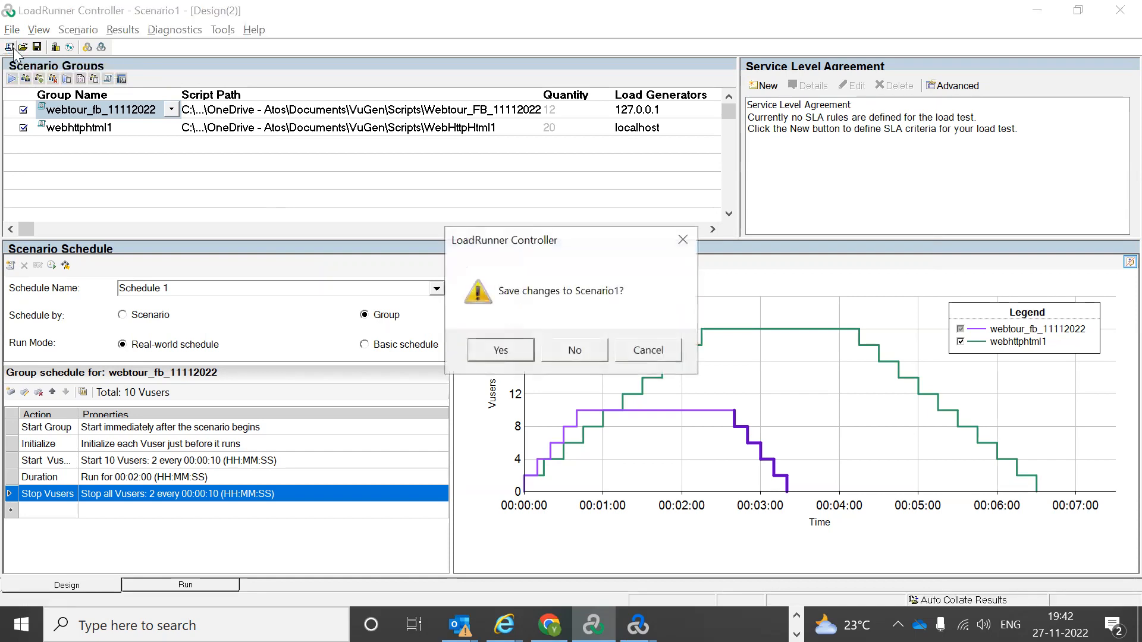
click(684, 239)
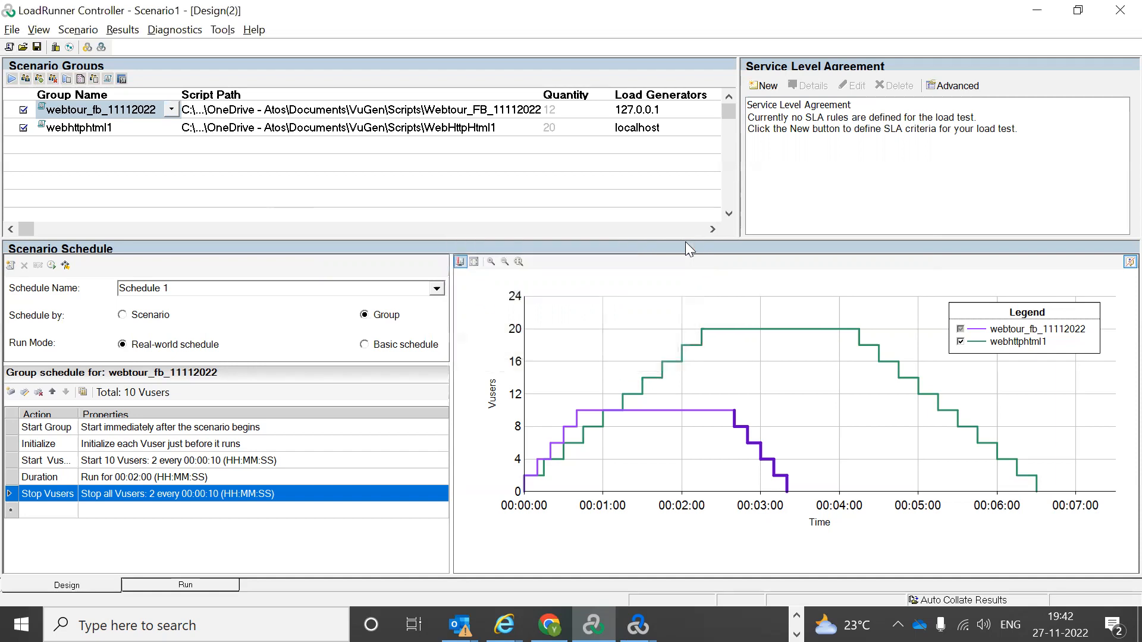
click(24, 47)
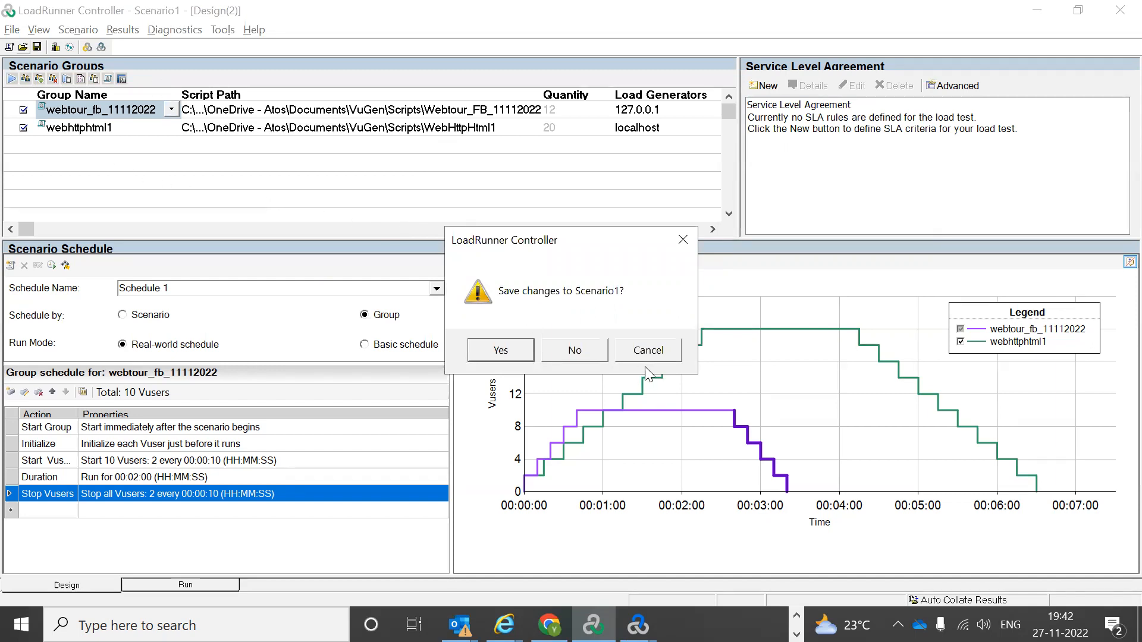
click(682, 240)
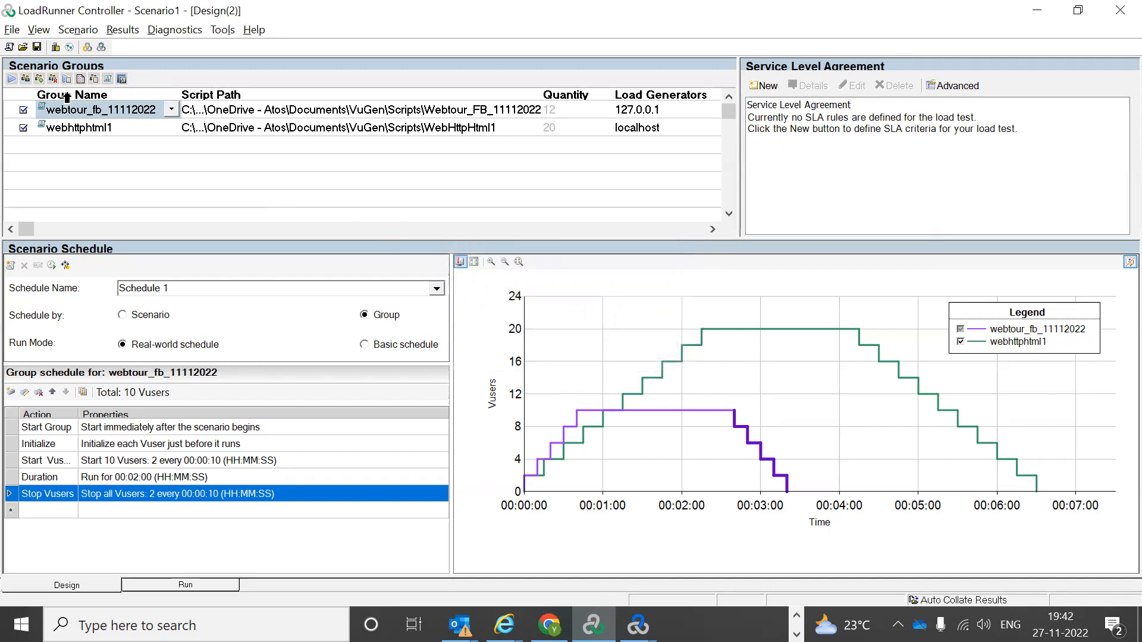
Step: Save the scenario as Scenario1.lrs in Documents\Downloads
click(36, 48)
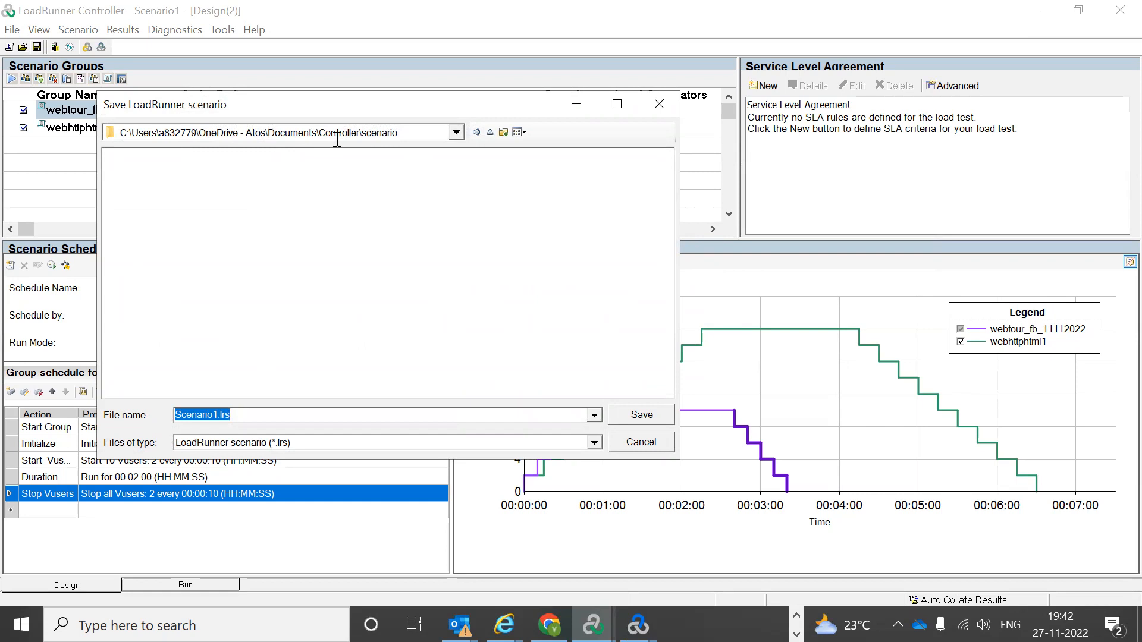
click(455, 132)
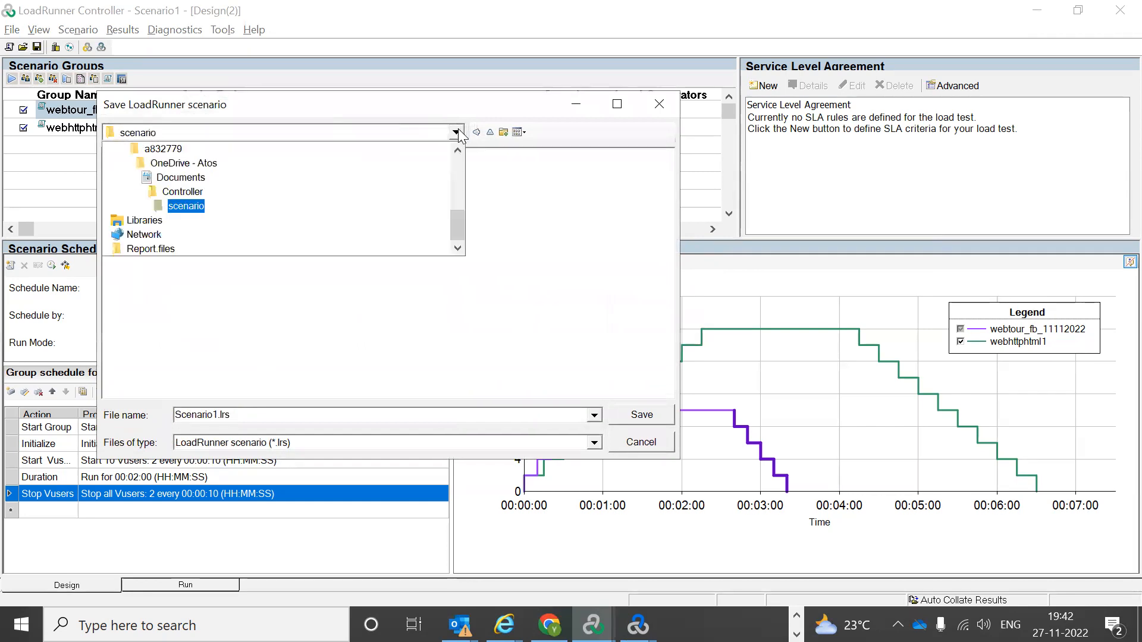
click(184, 178)
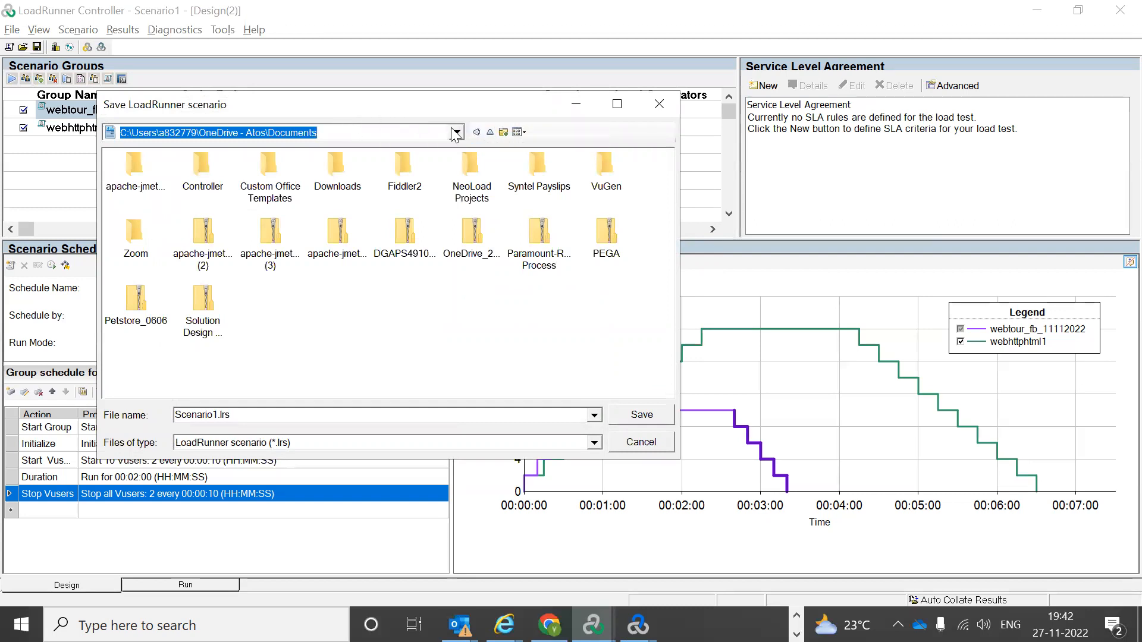
double_click(344, 169)
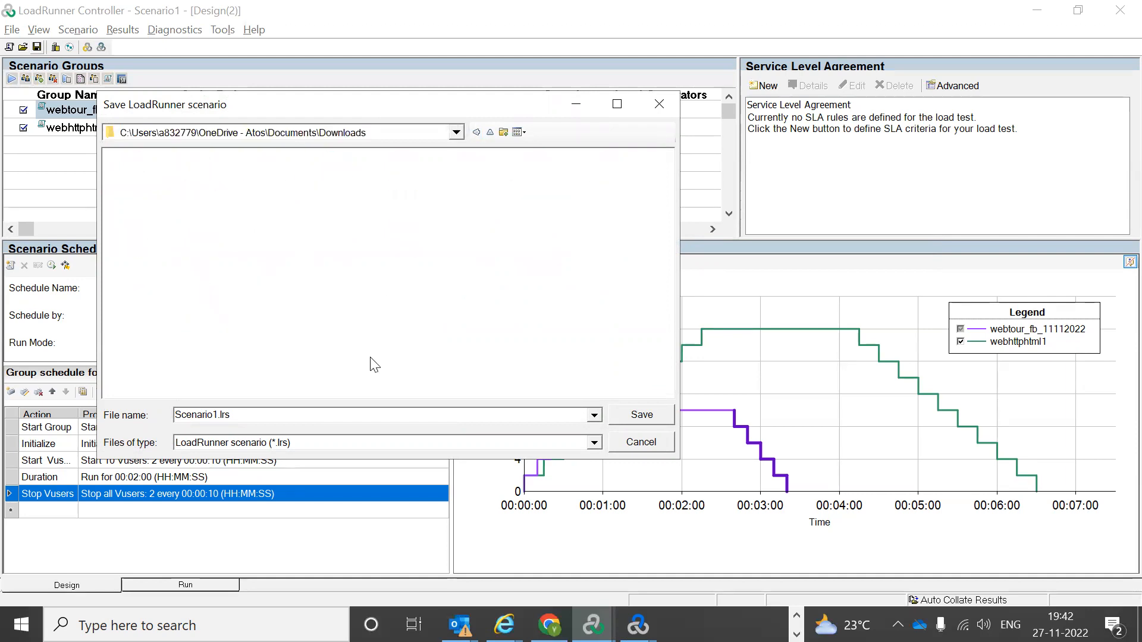
click(634, 415)
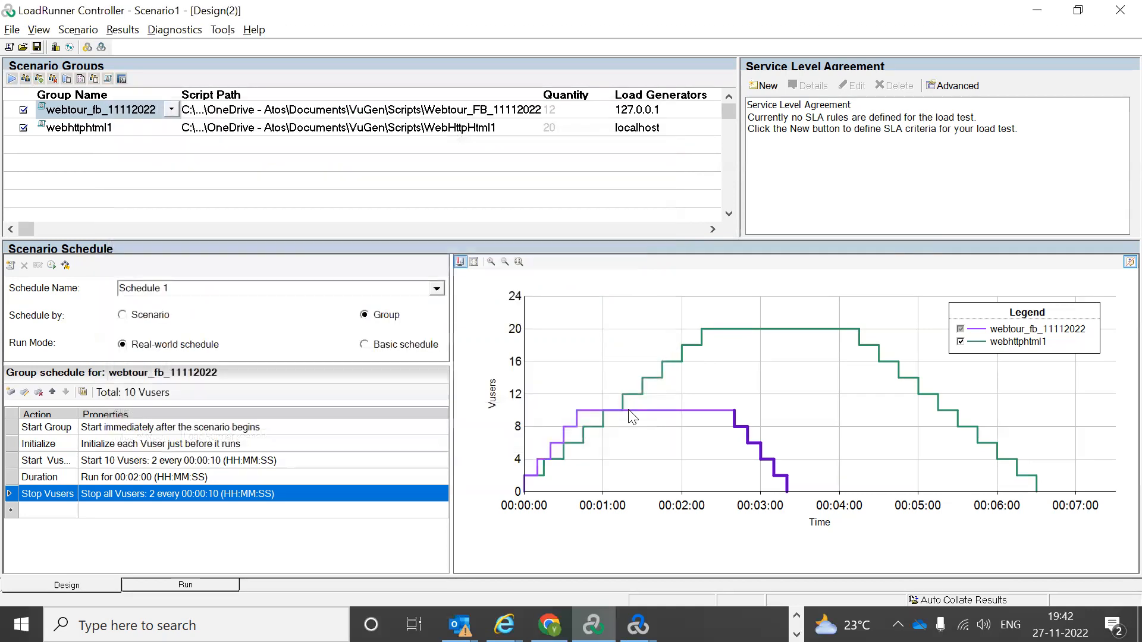
click(54, 48)
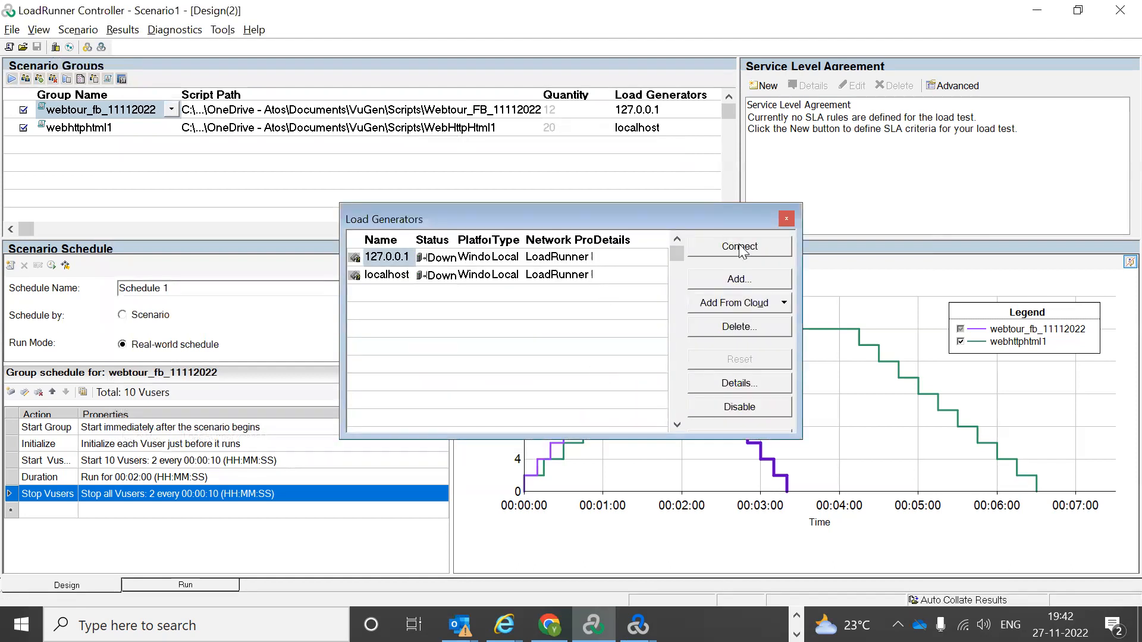
click(737, 282)
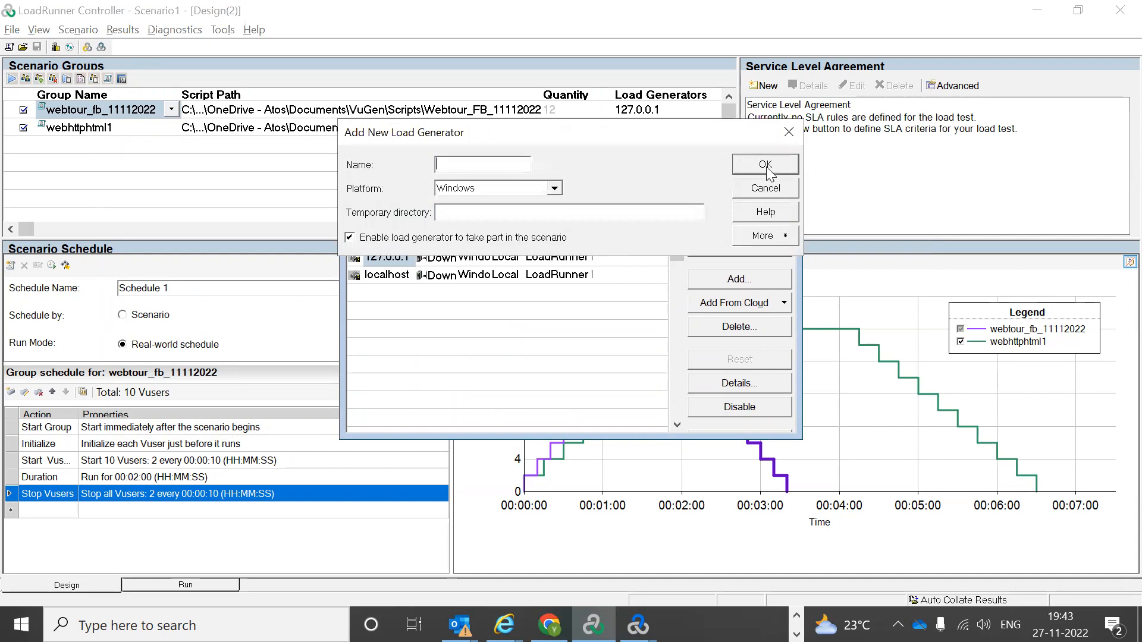
click(789, 131)
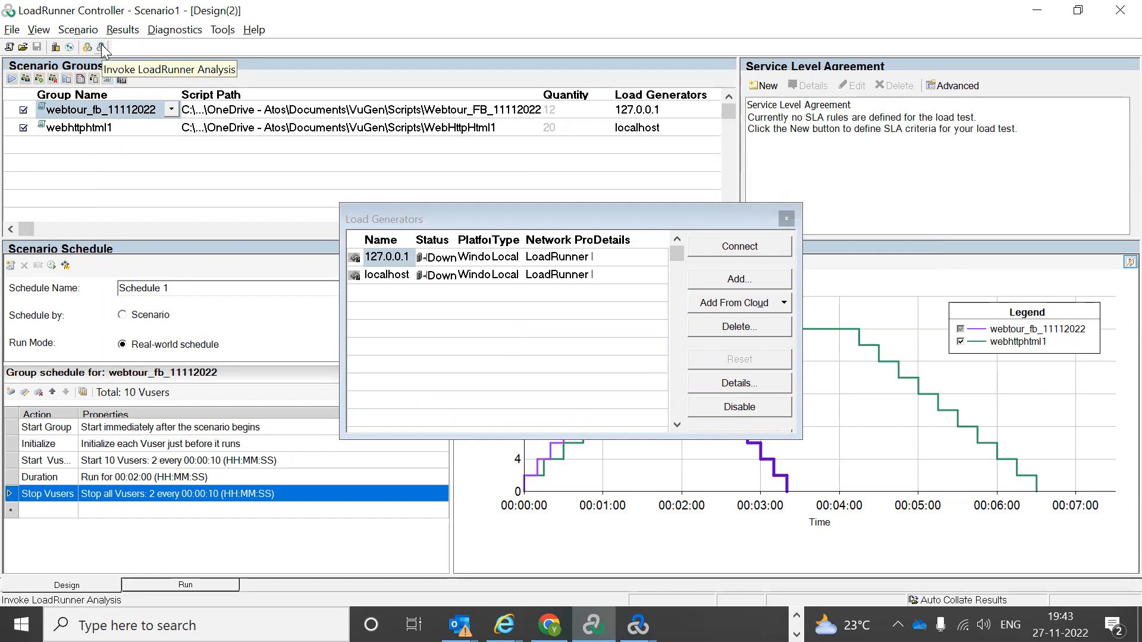
click(786, 220)
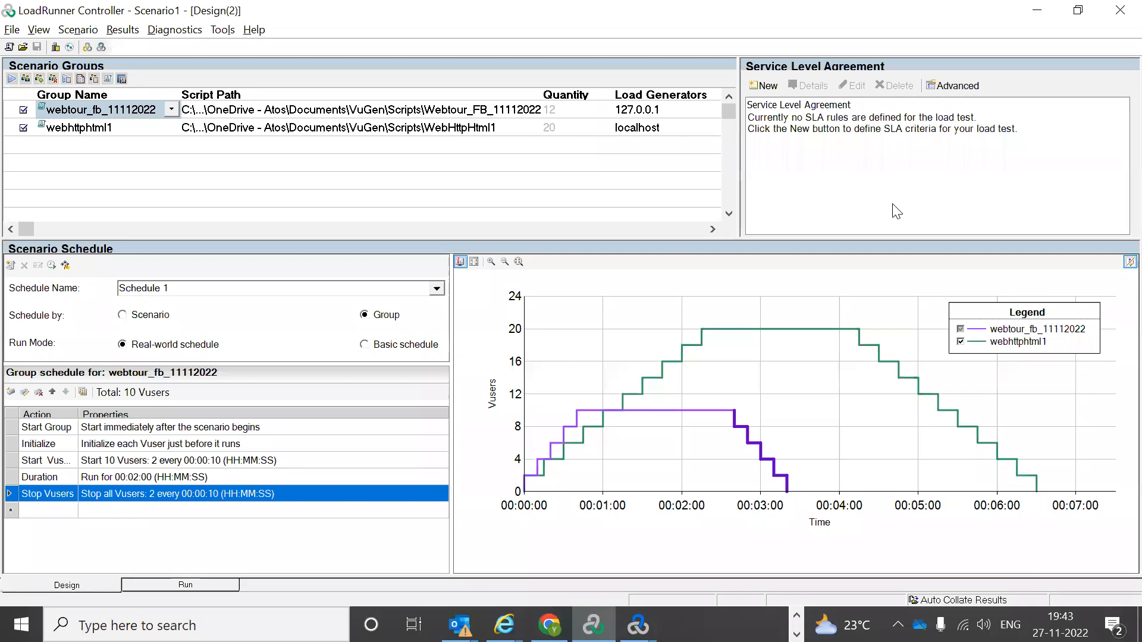
Step: Start a new SLA goal on average Transaction Response Time and pick the Launch transaction
click(766, 88)
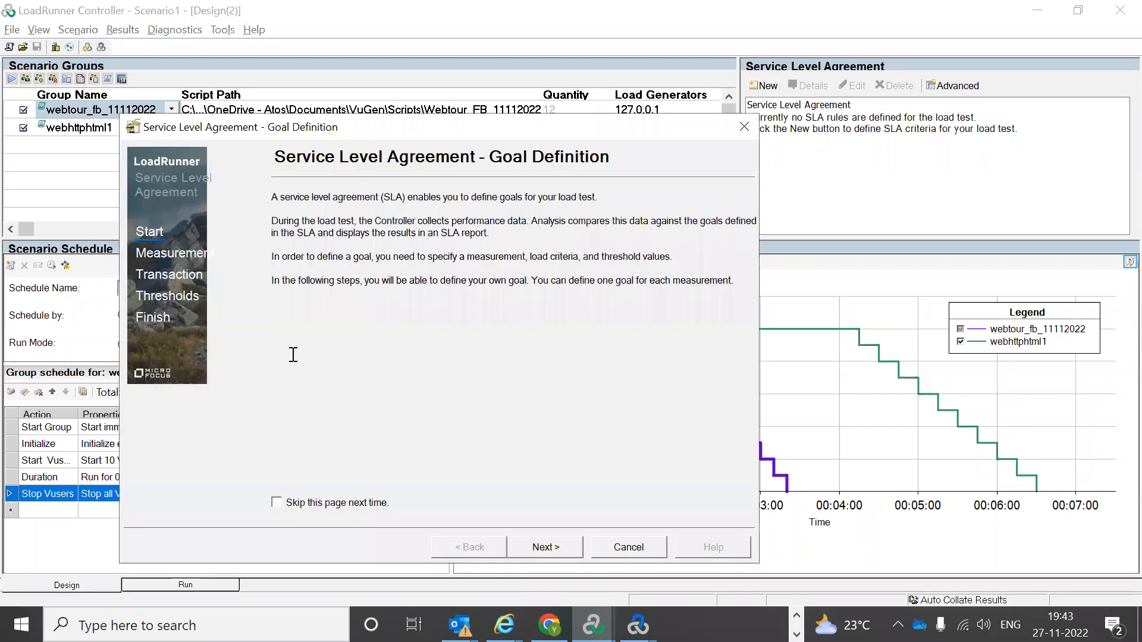
click(544, 548)
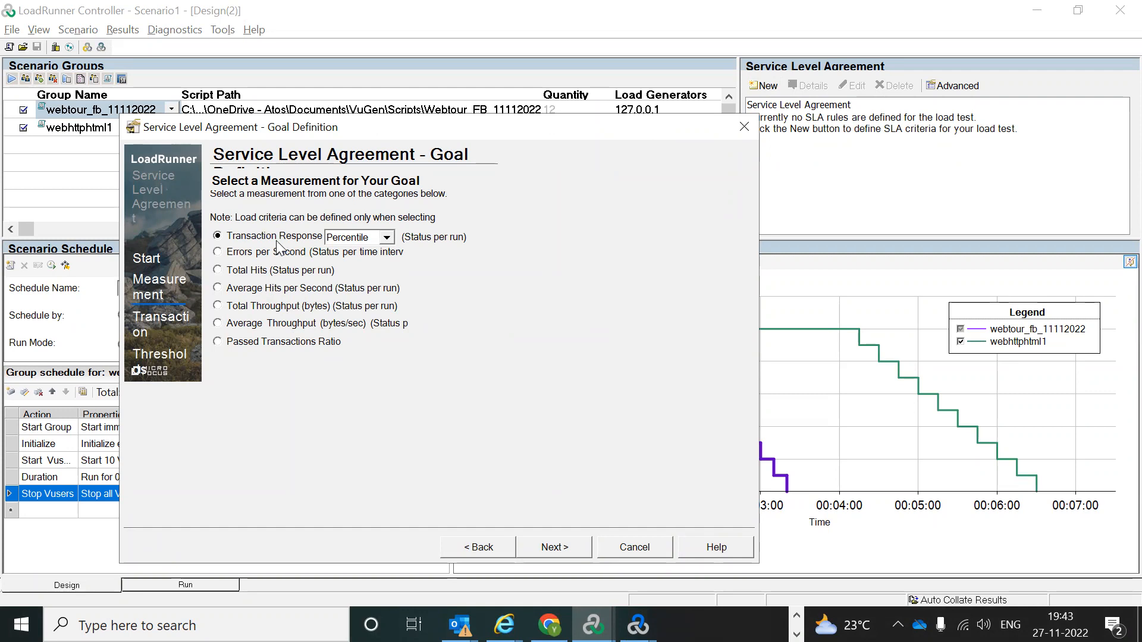
click(386, 237)
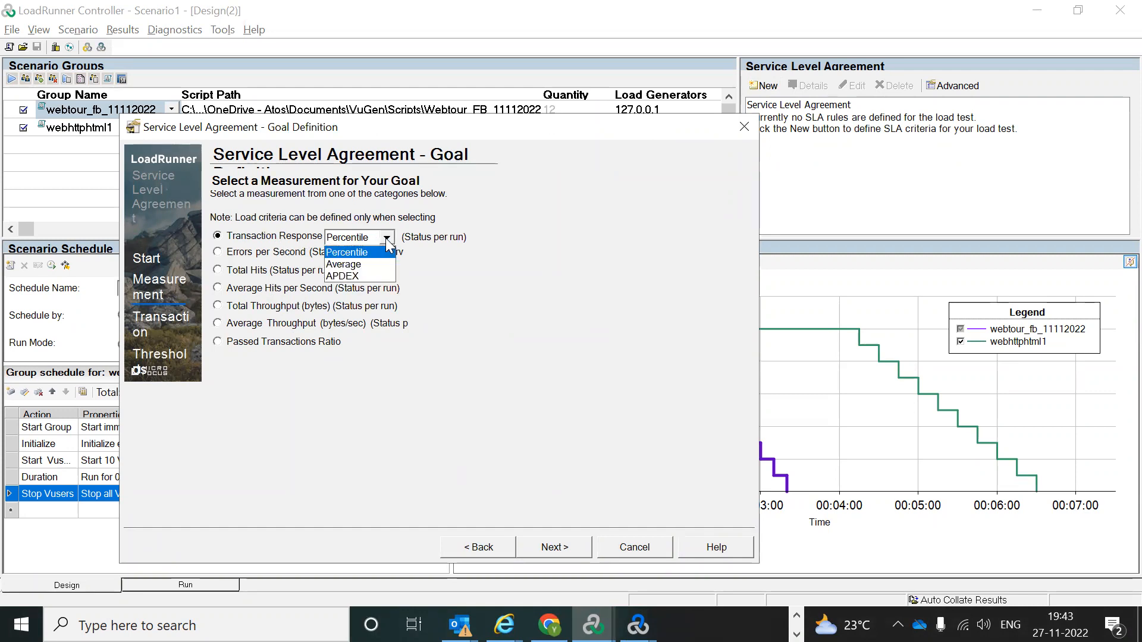
click(366, 265)
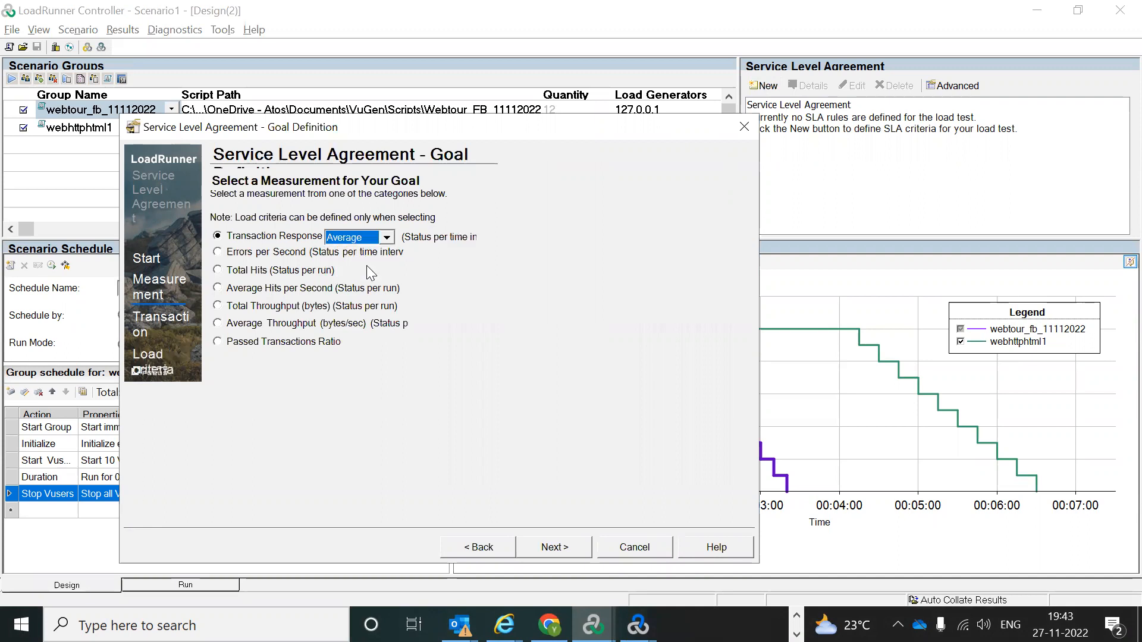
click(539, 548)
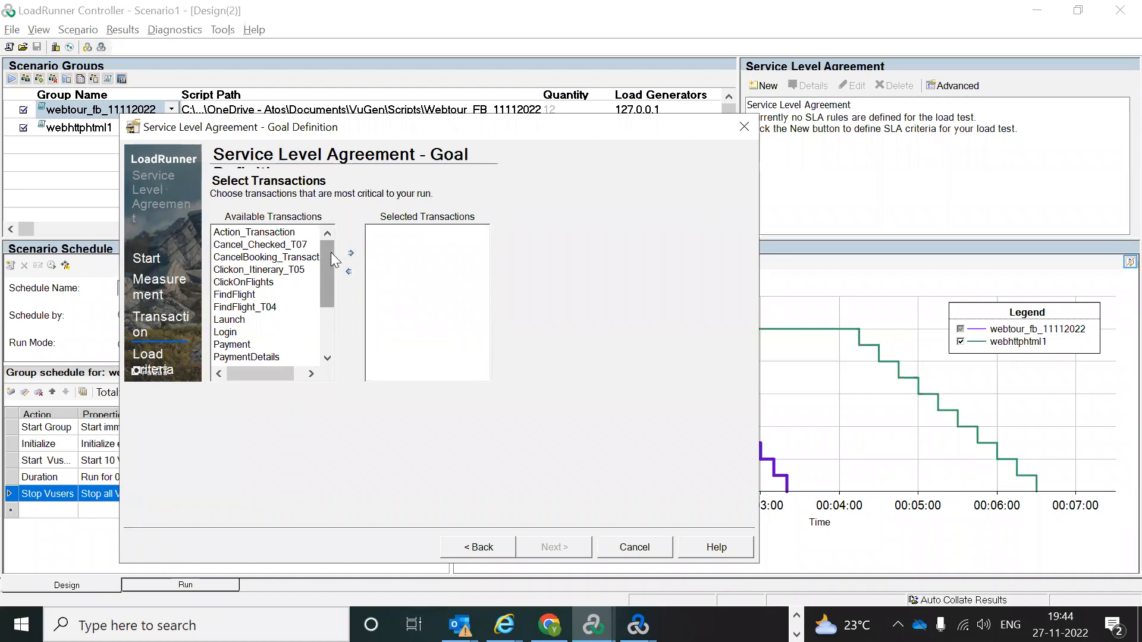
click(238, 320)
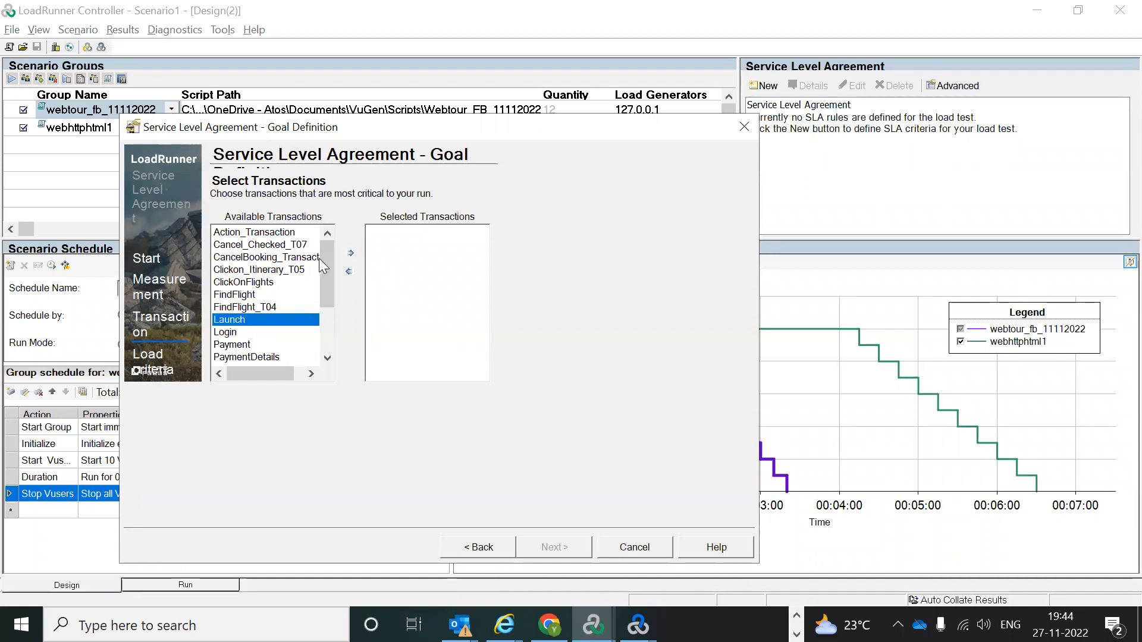
Step: Add Launch, Login, ClickOnFlights and FindFlight to the SLA's selected transactions
click(351, 254)
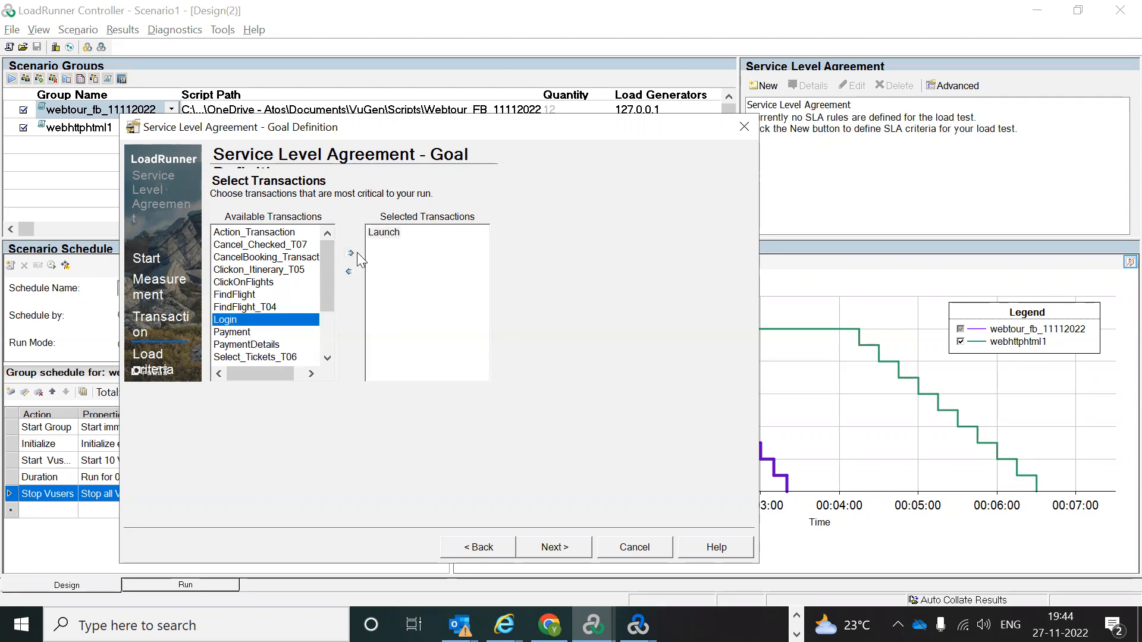
click(351, 253)
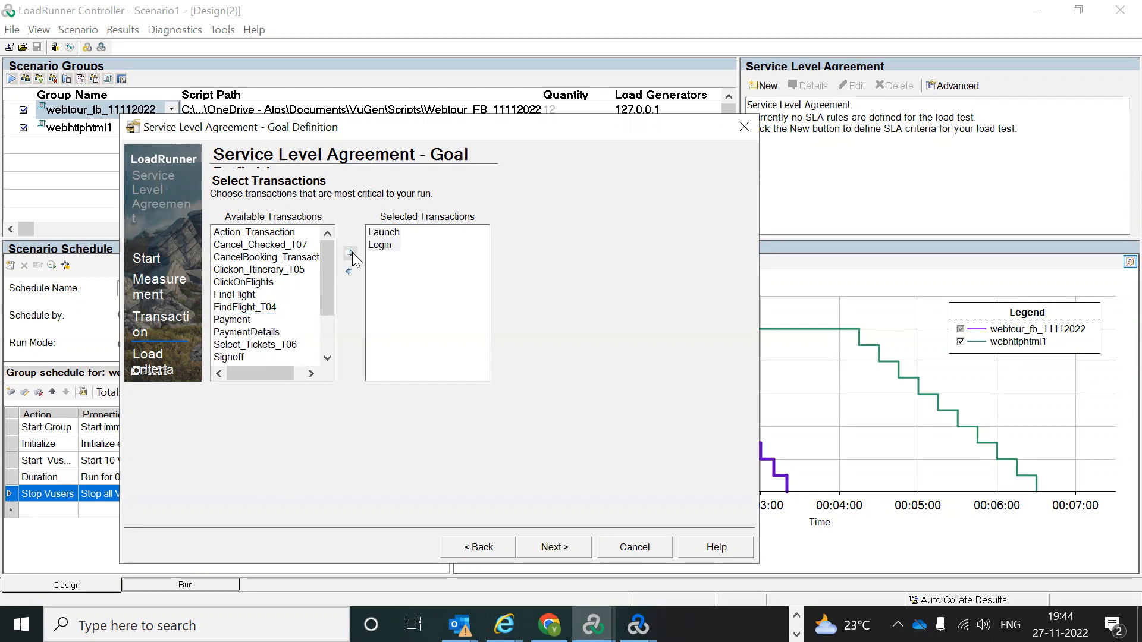
click(234, 283)
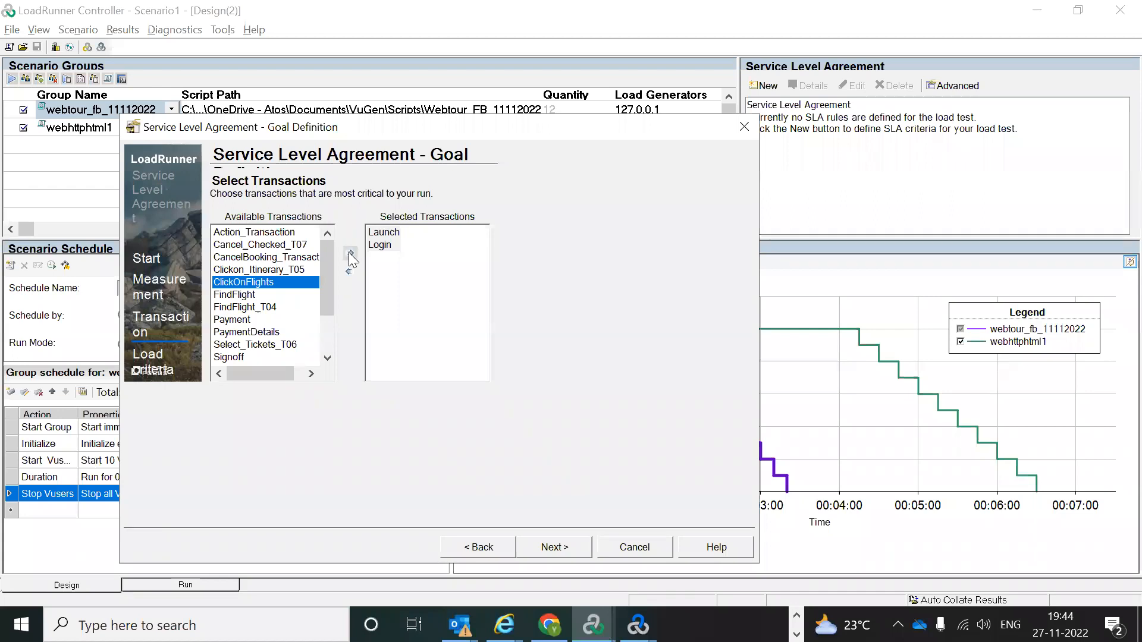
click(351, 254)
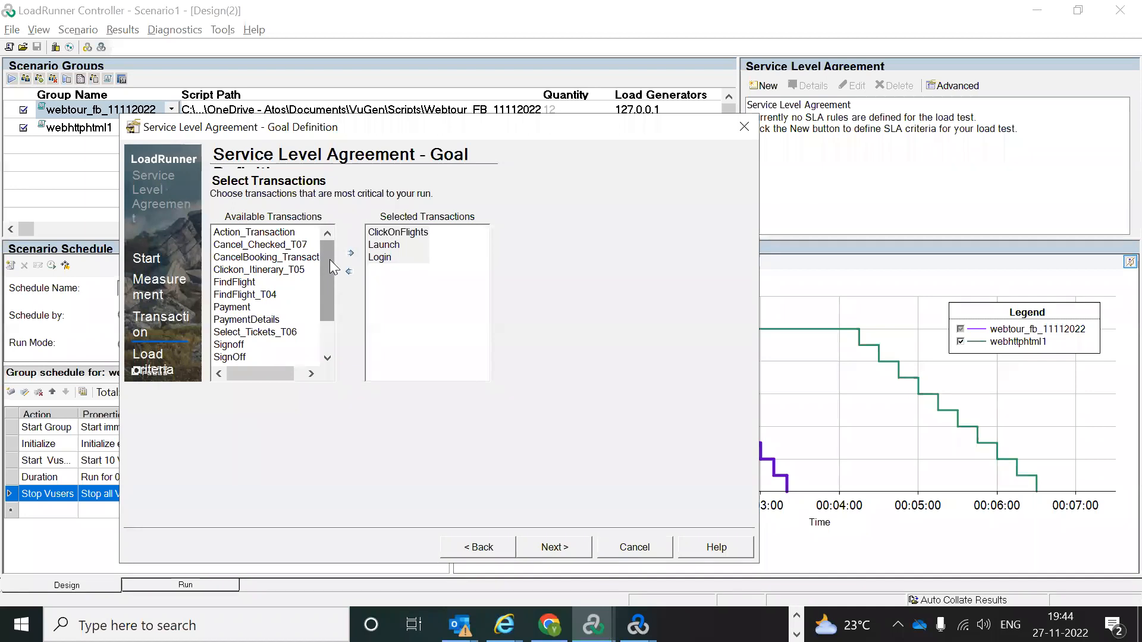
drag(330, 263, 330, 333)
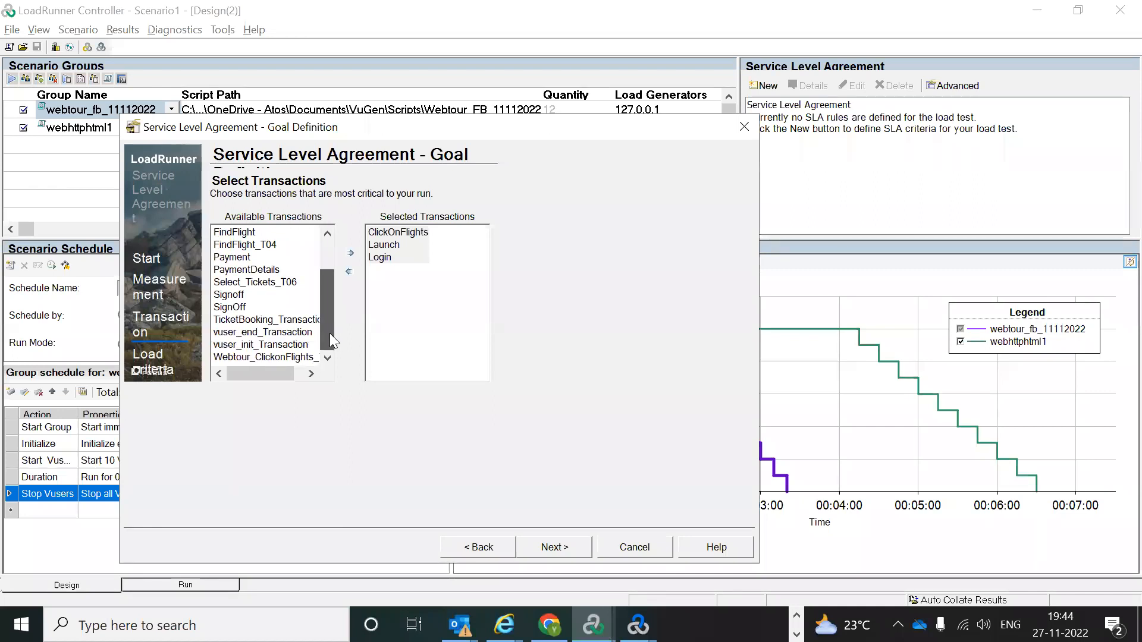
drag(329, 333, 328, 304)
click(235, 282)
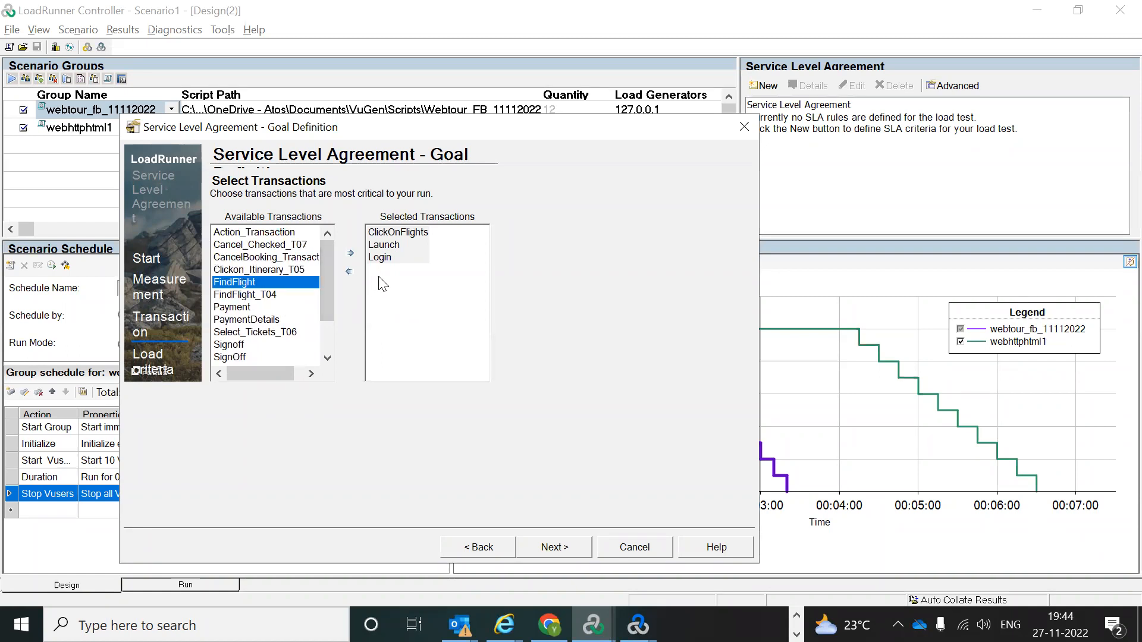
click(350, 255)
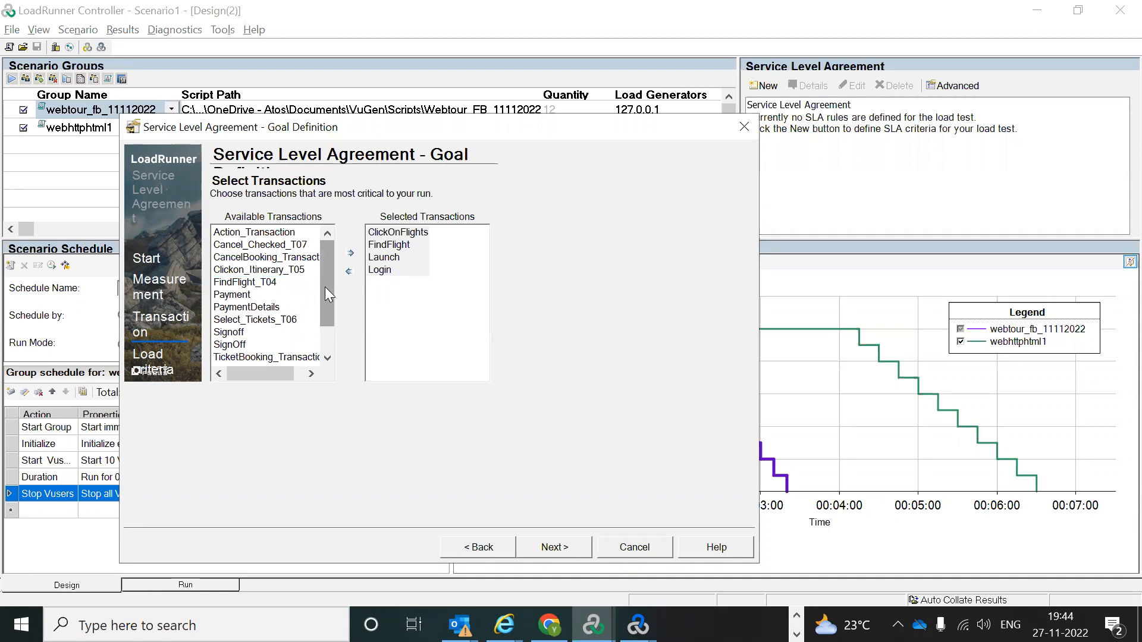
Step: Add Payment and Signoff to the selected transactions and continue to Set Load Criteria
mouse_move(325, 287)
mouse_down()
mouse_move(323, 314)
mouse_move(324, 305)
mouse_up()
click(265, 282)
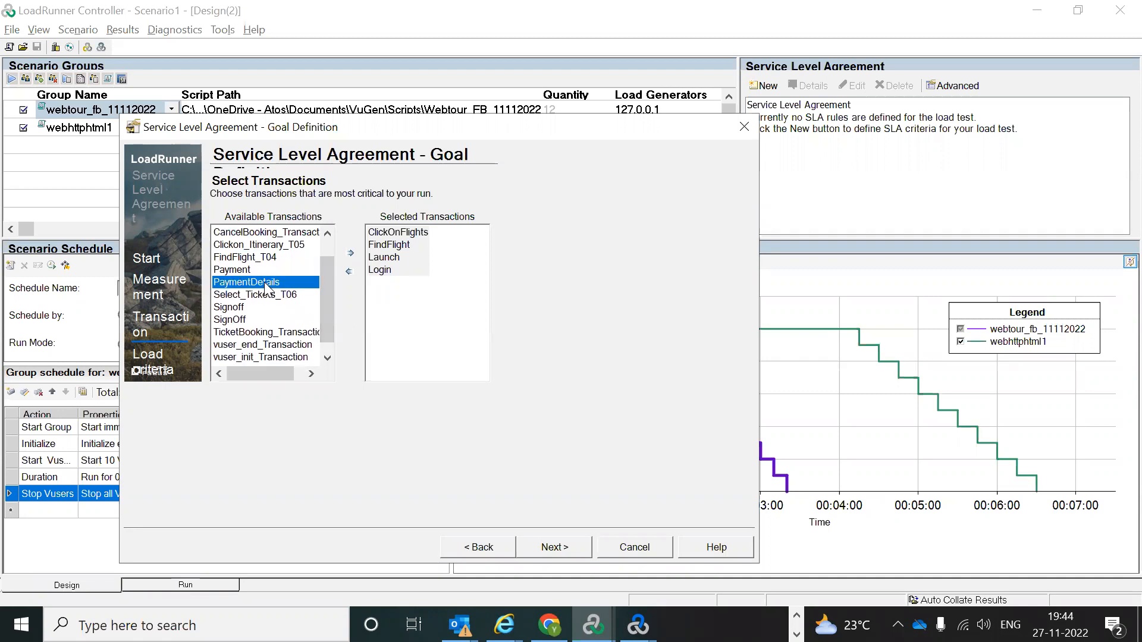
click(245, 267)
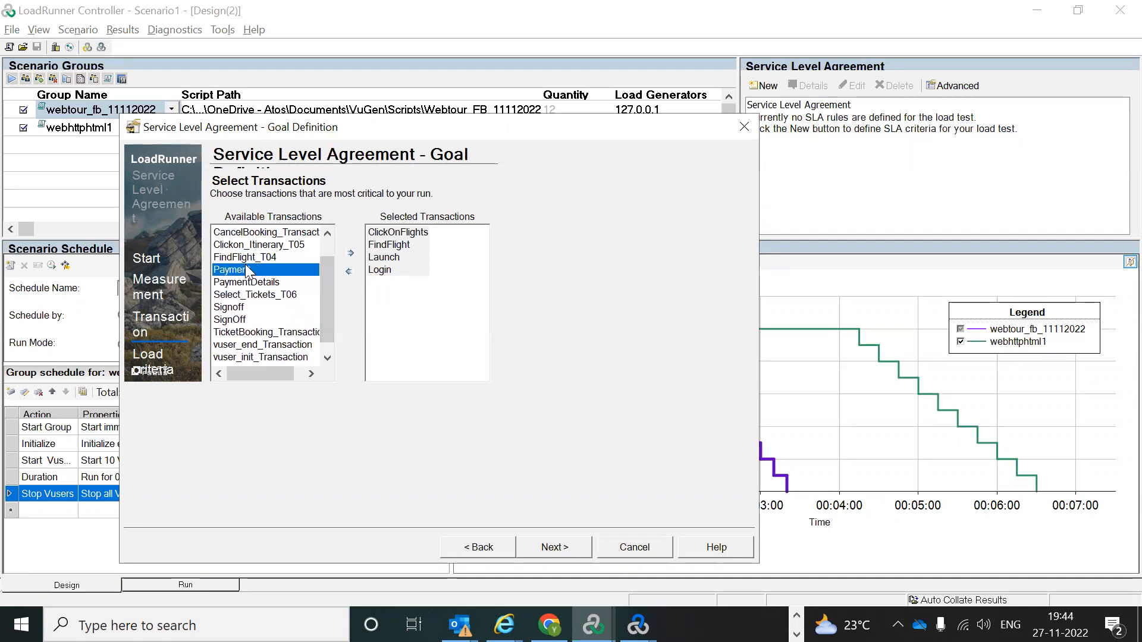
click(351, 255)
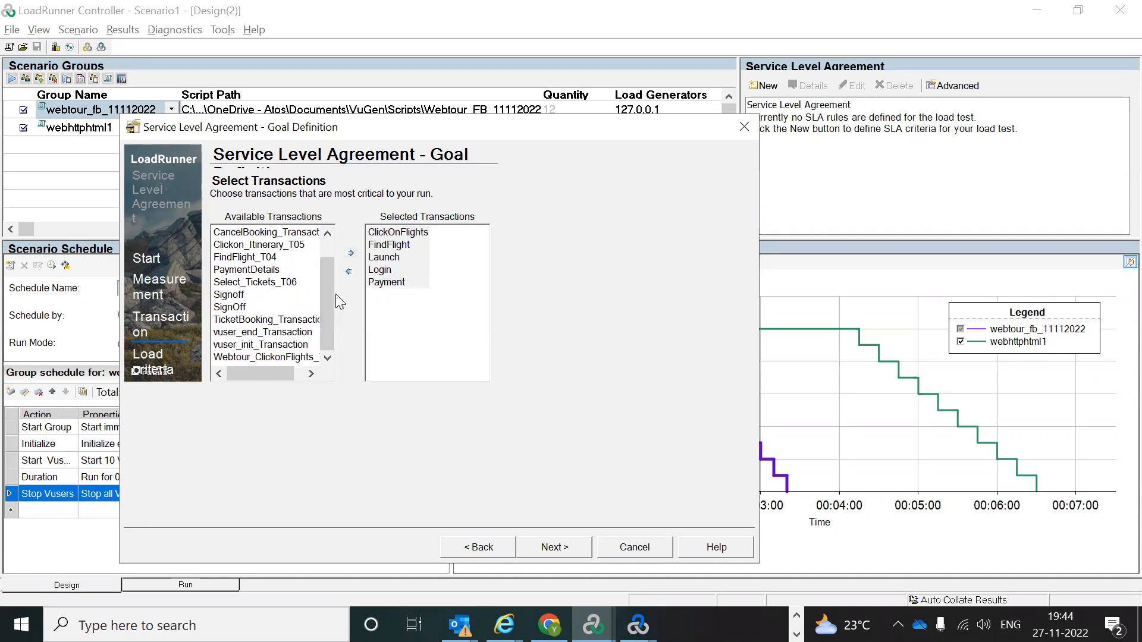
click(240, 295)
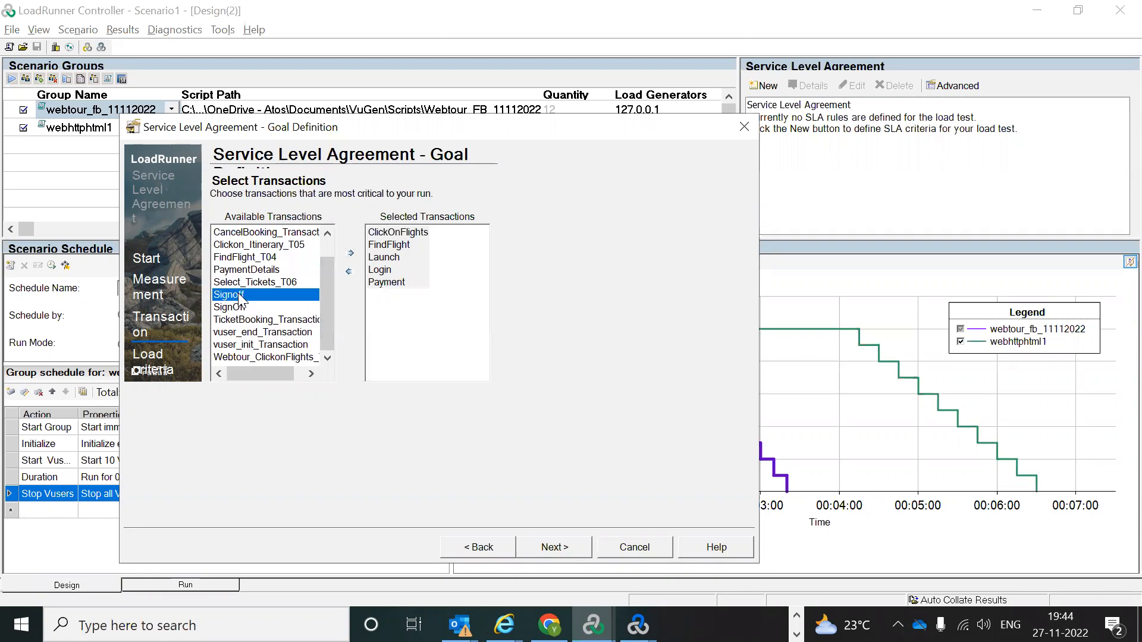
click(351, 253)
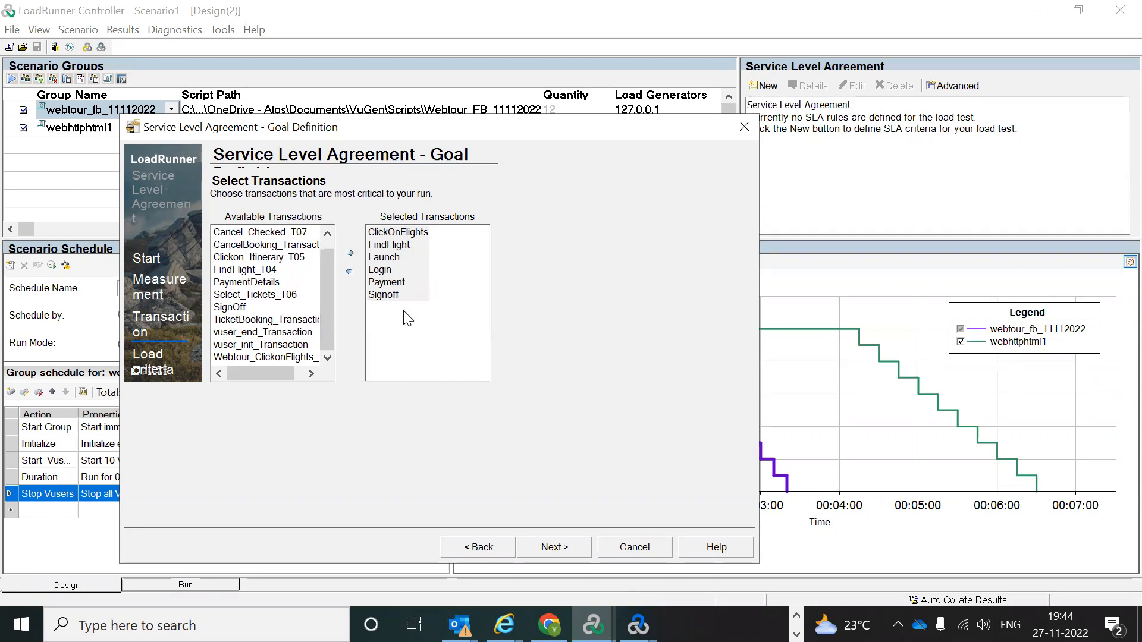
click(548, 549)
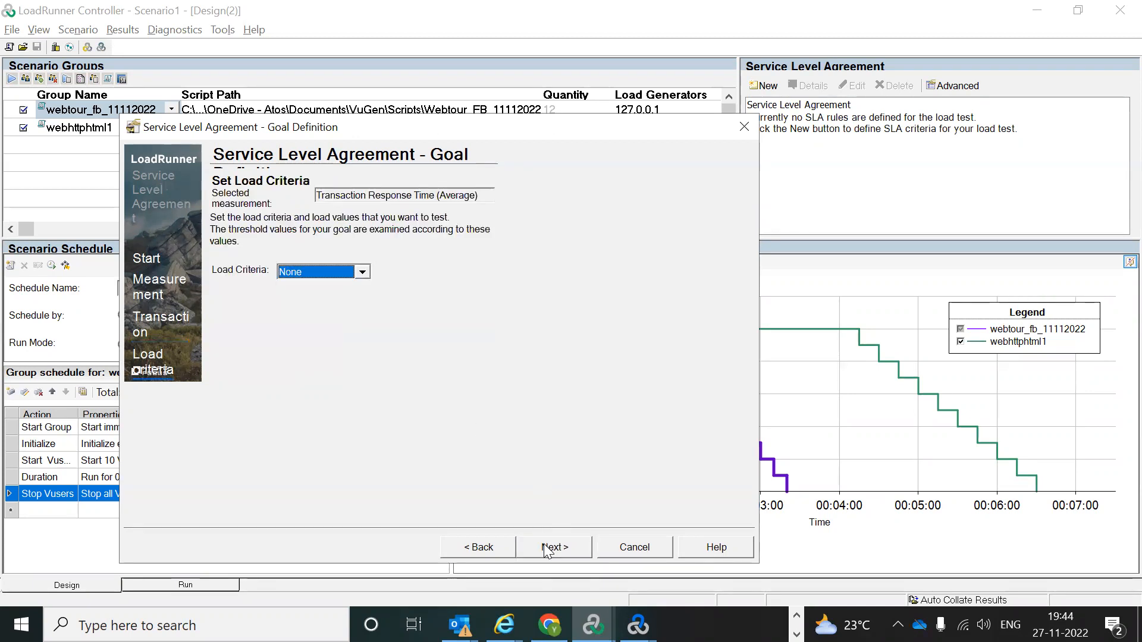
Step: Base the SLA load criteria on Transactions per Second with a 0 boundary and accept the thresholds
click(362, 273)
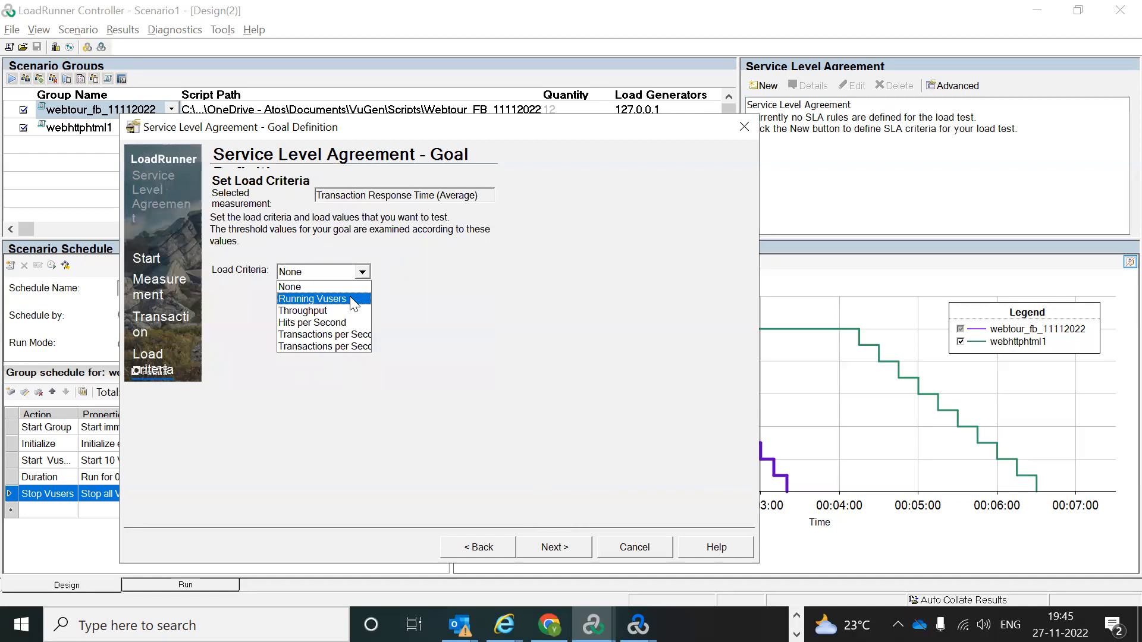
click(362, 339)
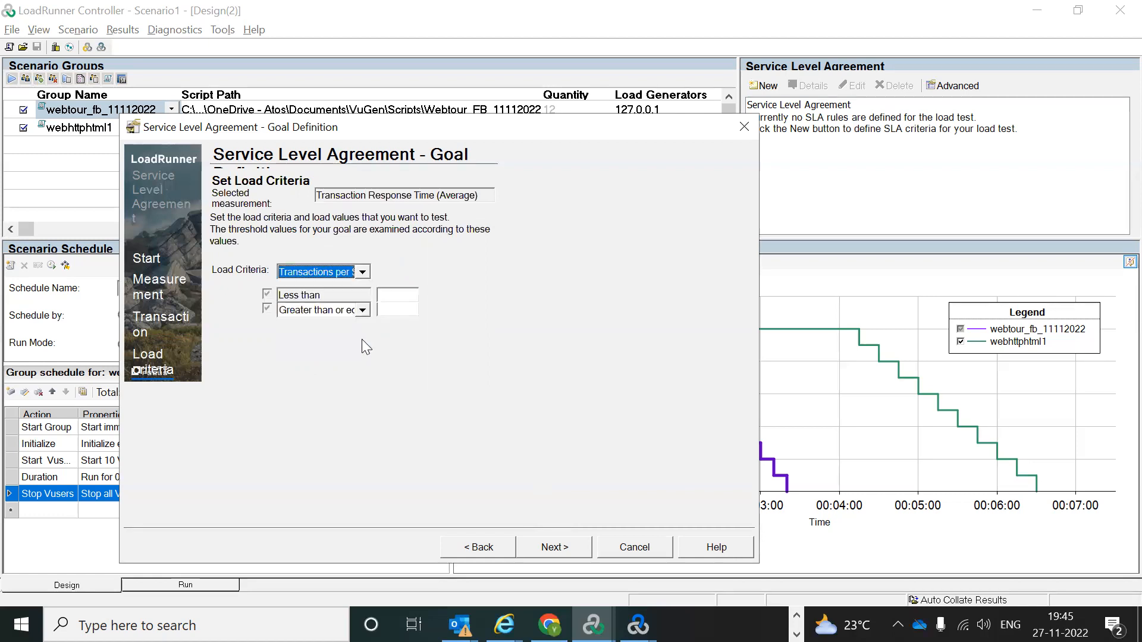
click(395, 292)
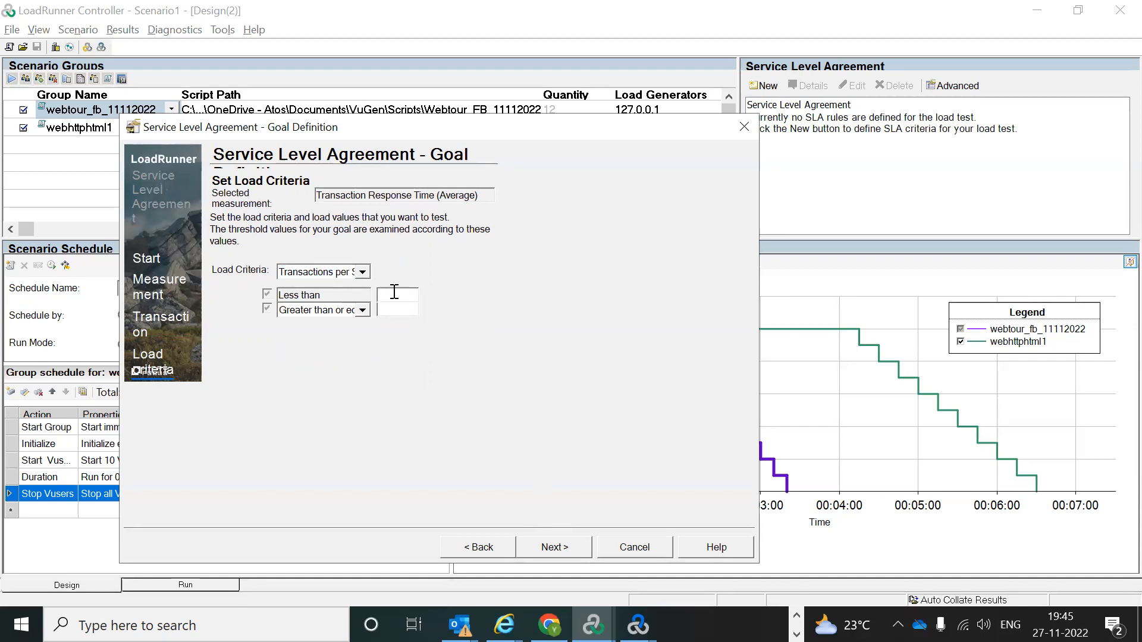
text(2)
click(401, 310)
text(2)
click(390, 295)
key(BackSpace)
text(0)
click(545, 550)
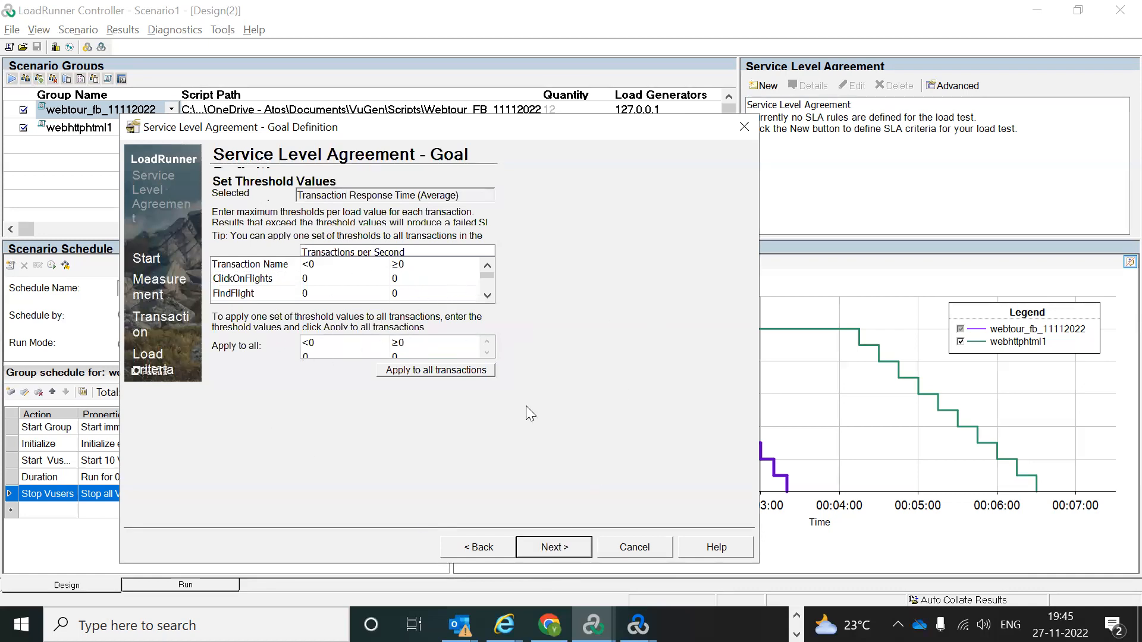
click(537, 541)
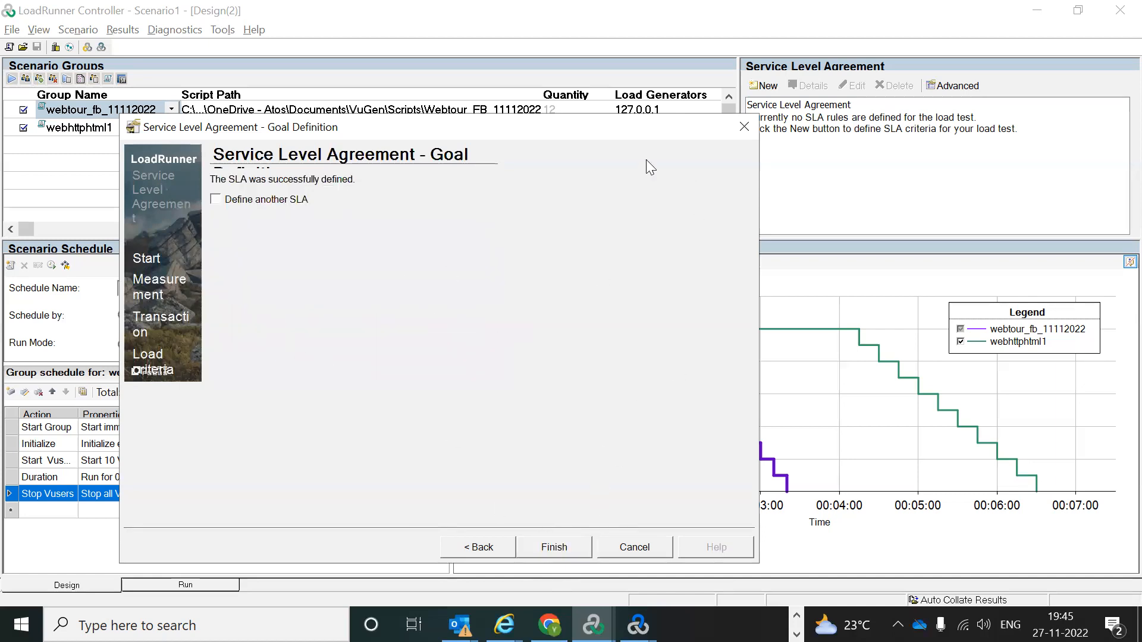
Step: Close the SLA wizard keeping the Transaction Response Time (Average) goal, then return to Design
drag(582, 132, 532, 19)
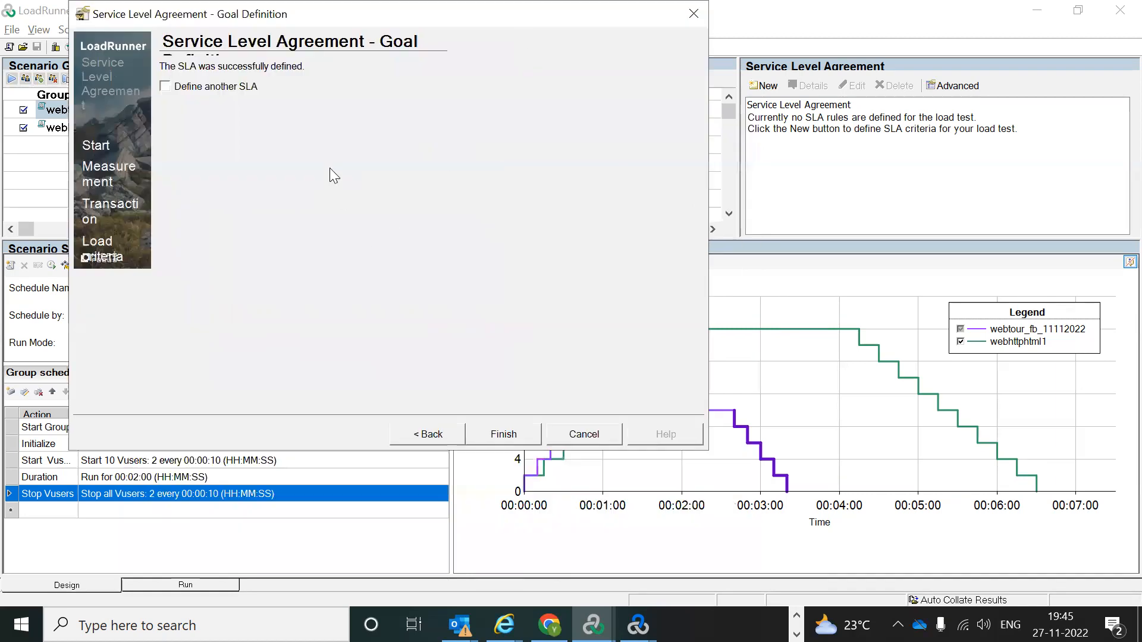
click(501, 435)
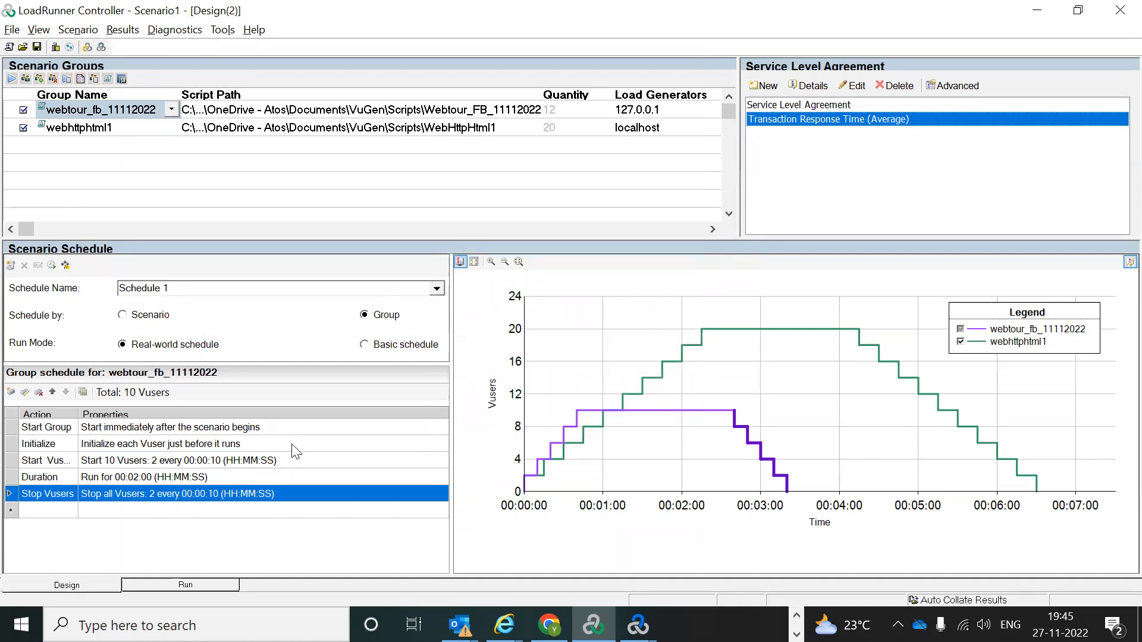
click(65, 587)
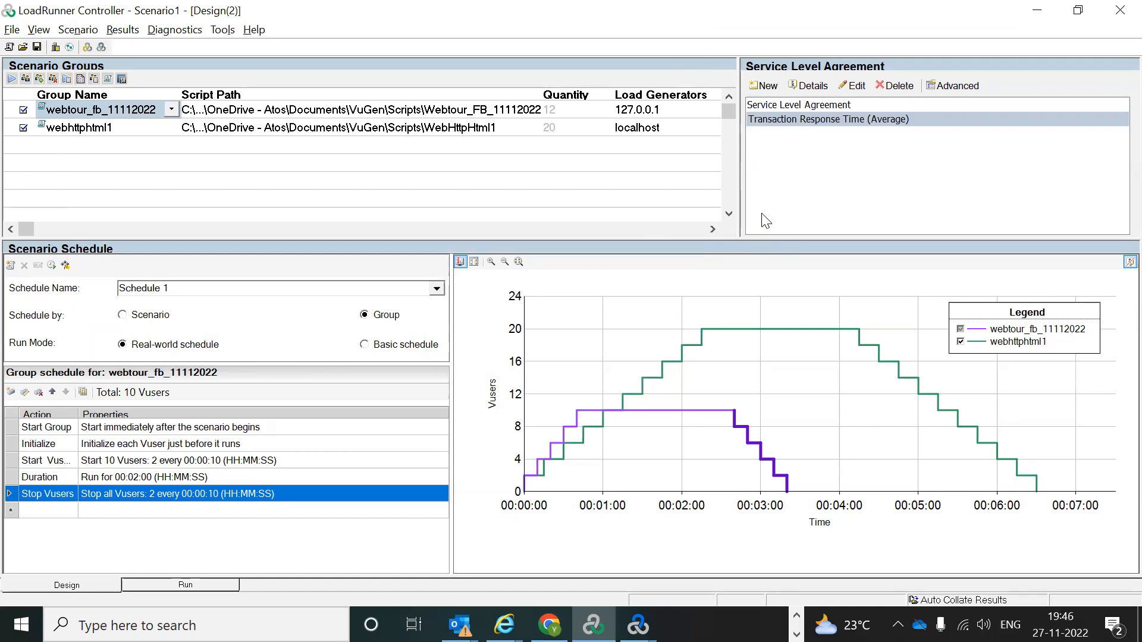
click(11, 30)
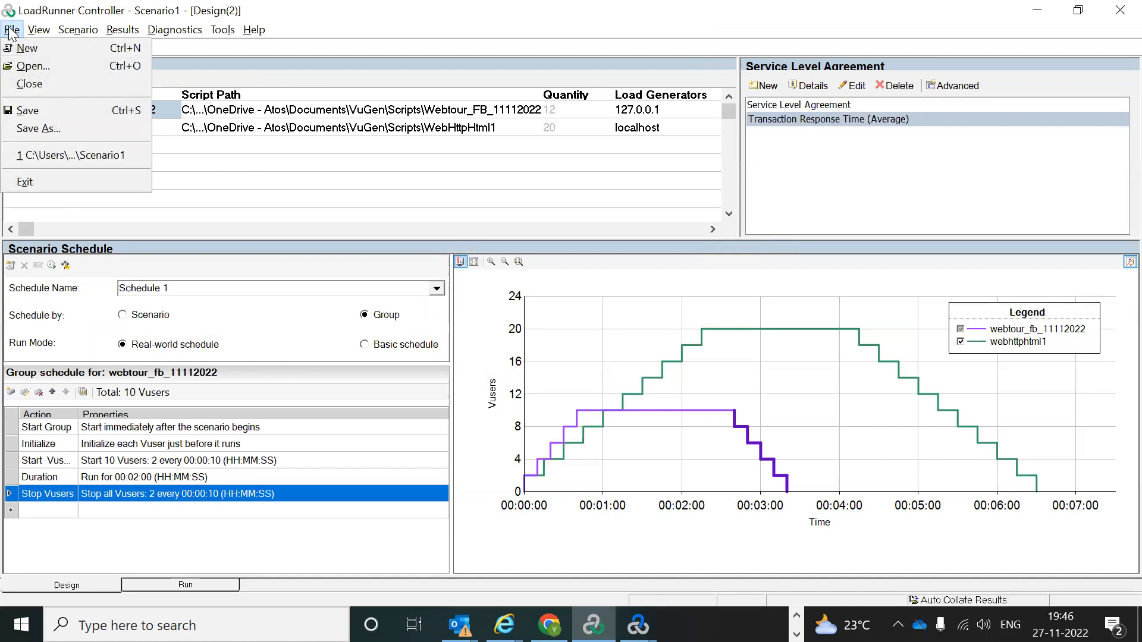
mouse_move(38, 30)
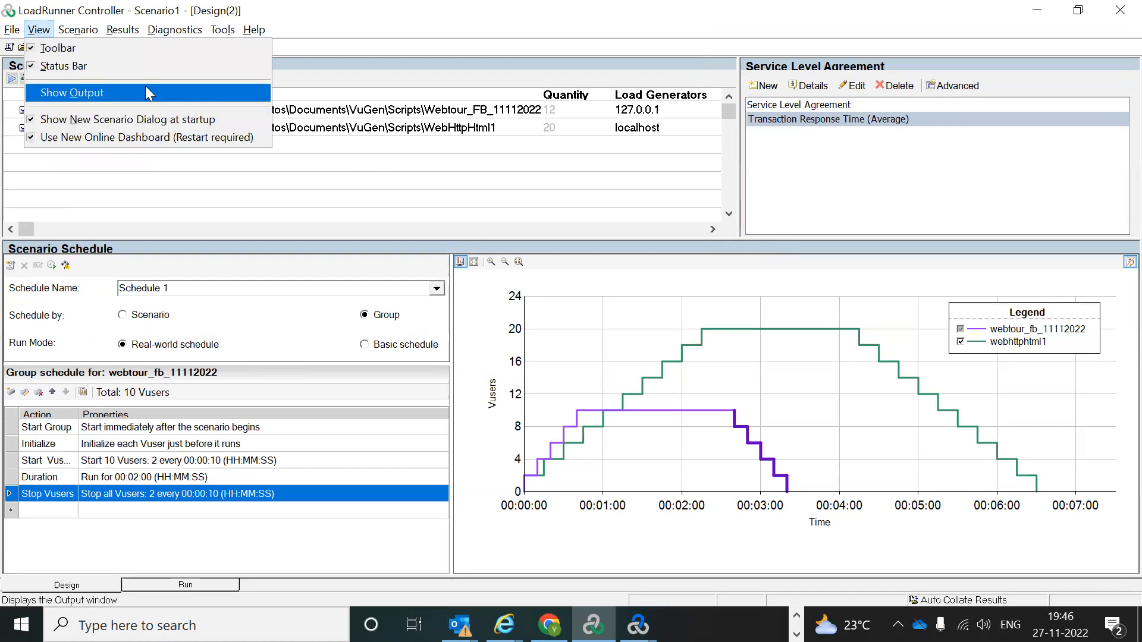
mouse_move(74, 33)
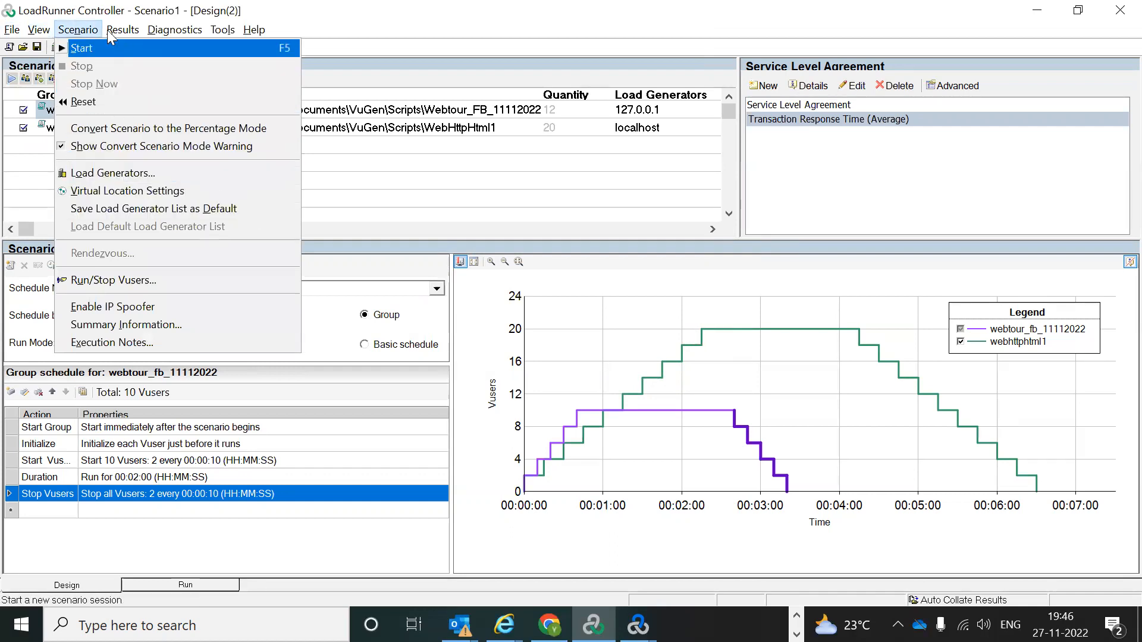
mouse_move(113, 30)
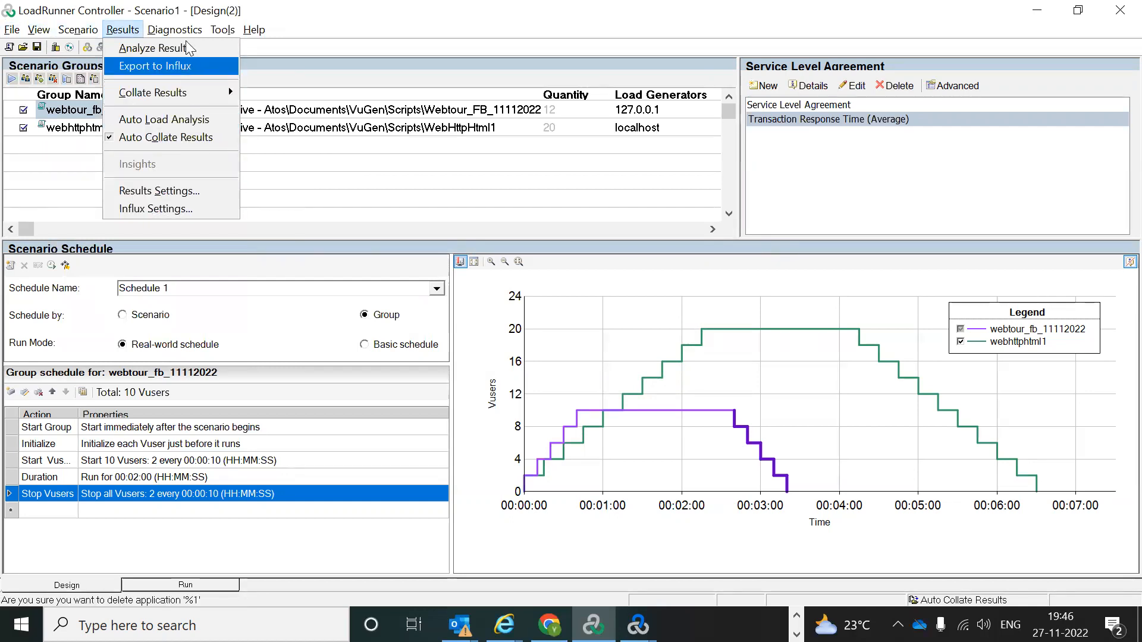
mouse_move(186, 34)
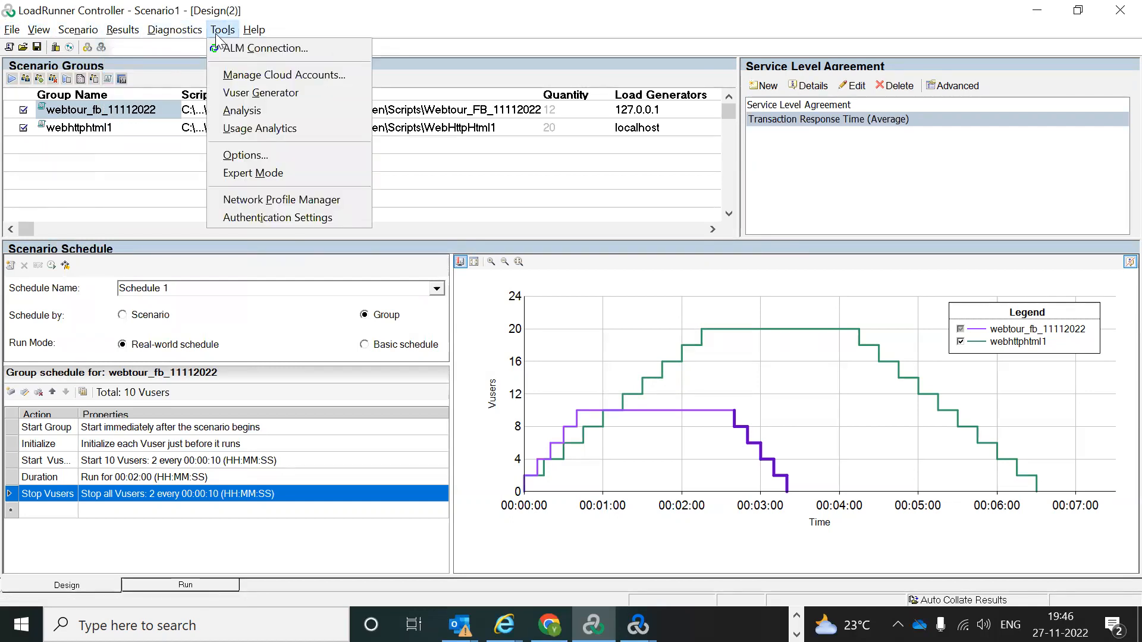
mouse_move(256, 38)
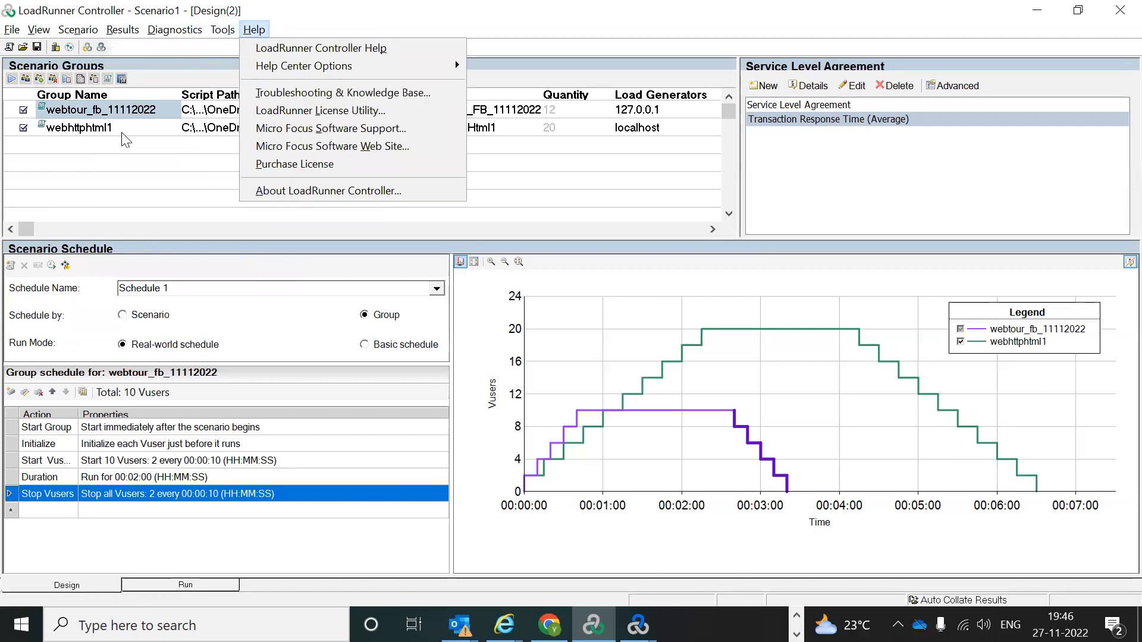
click(128, 182)
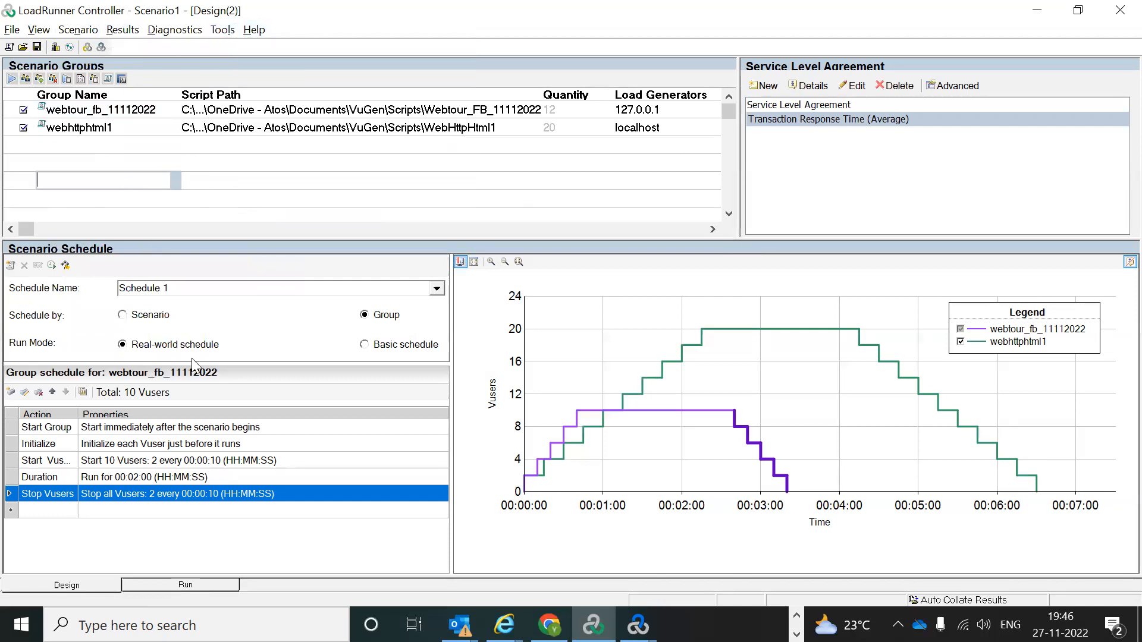
click(162, 586)
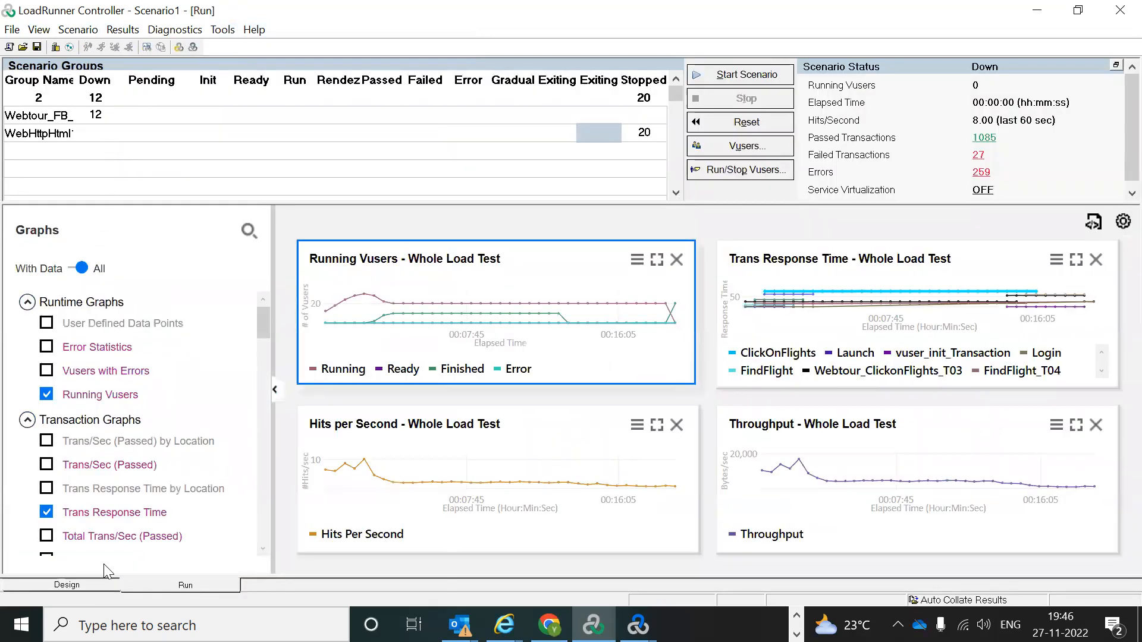
Step: Check webhttphtml1's schedule in Design, then reset the Run view statistics to 0
click(63, 586)
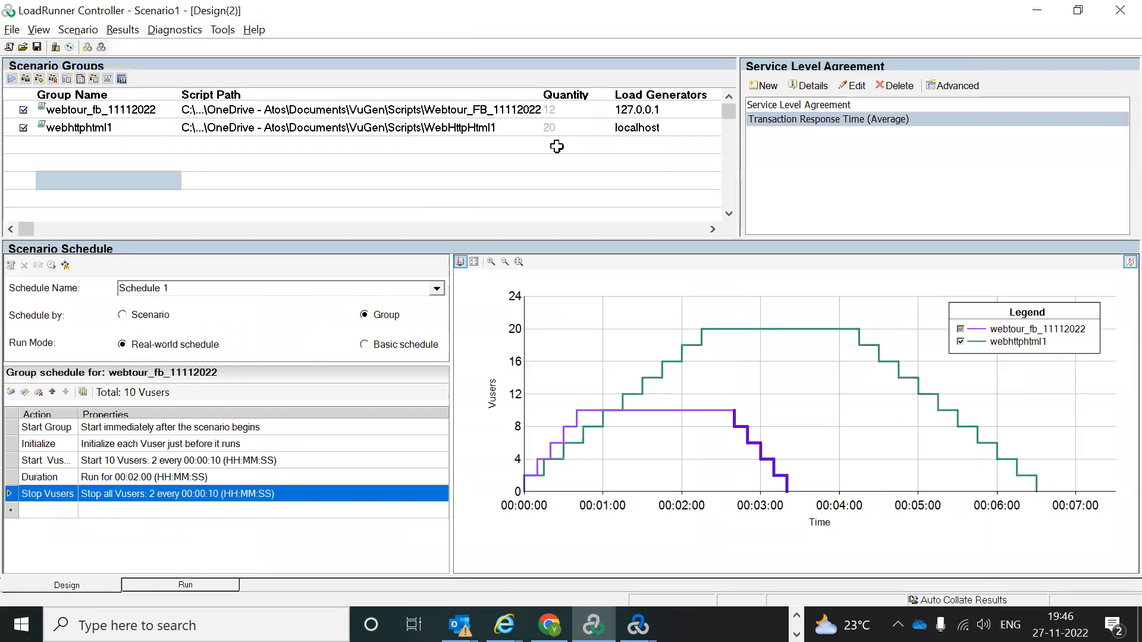
click(560, 126)
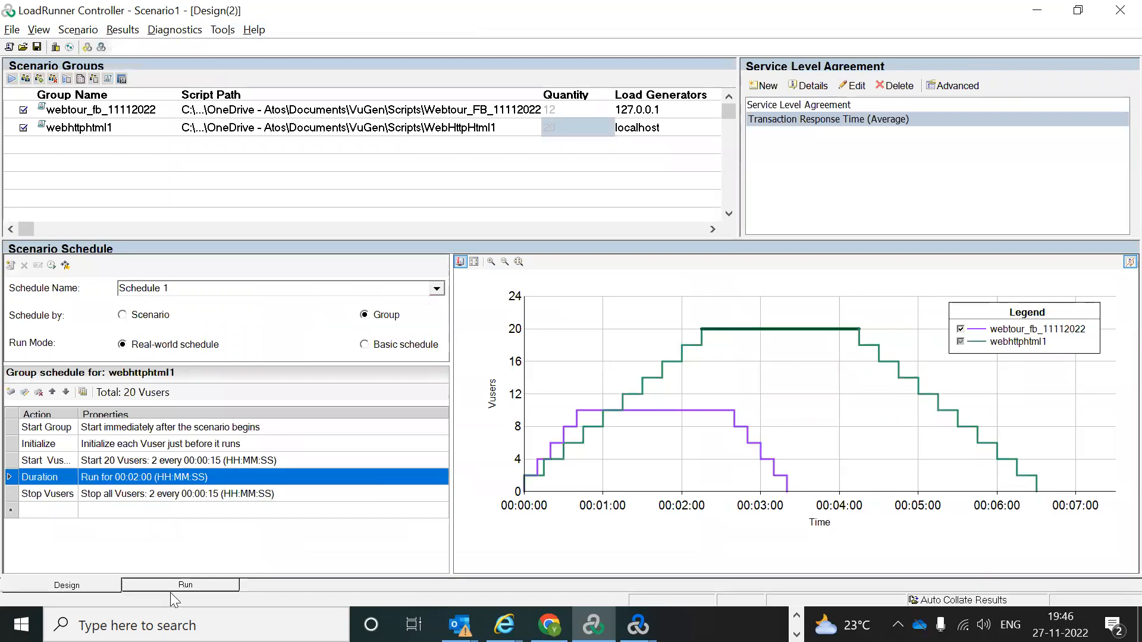
click(184, 584)
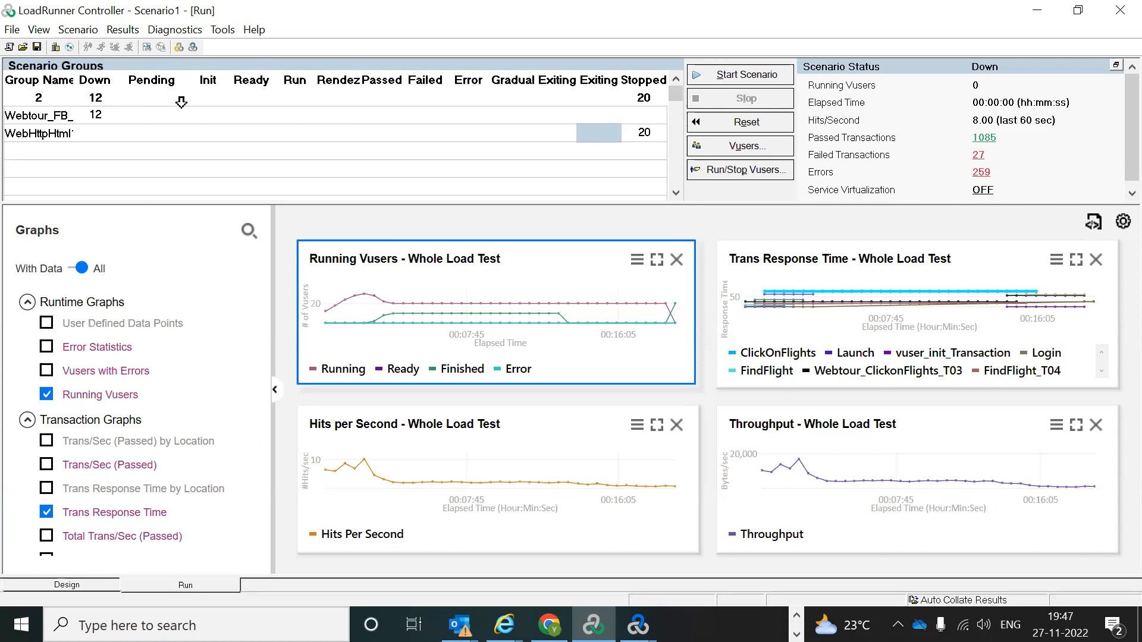
click(753, 126)
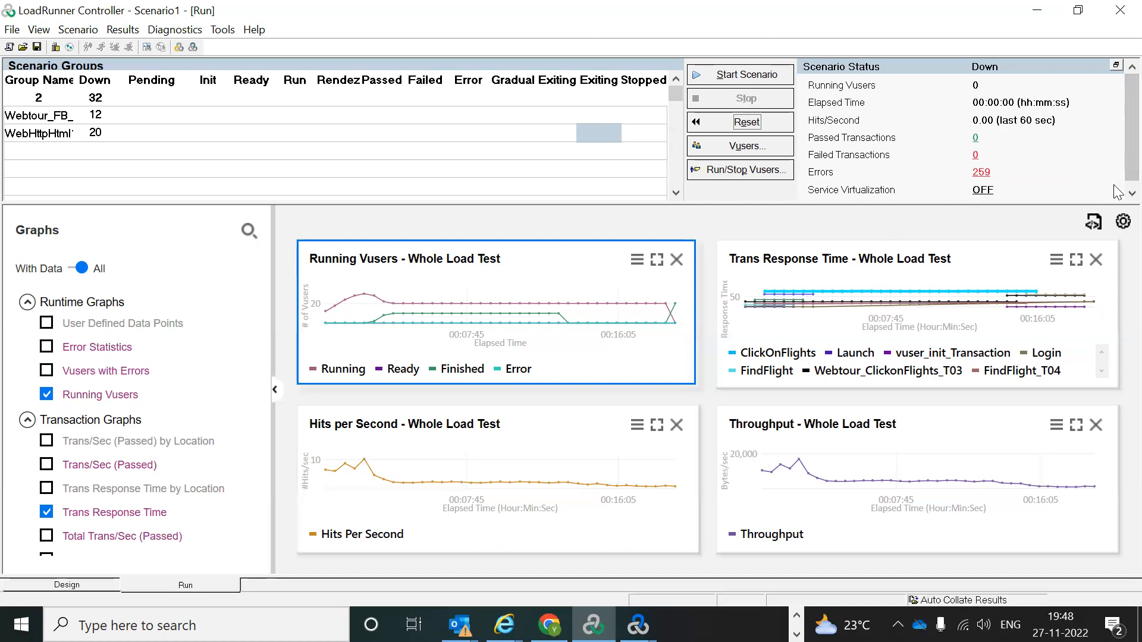
Step: Search Windows for 'performan' and launch Performance Monitor
click(1131, 193)
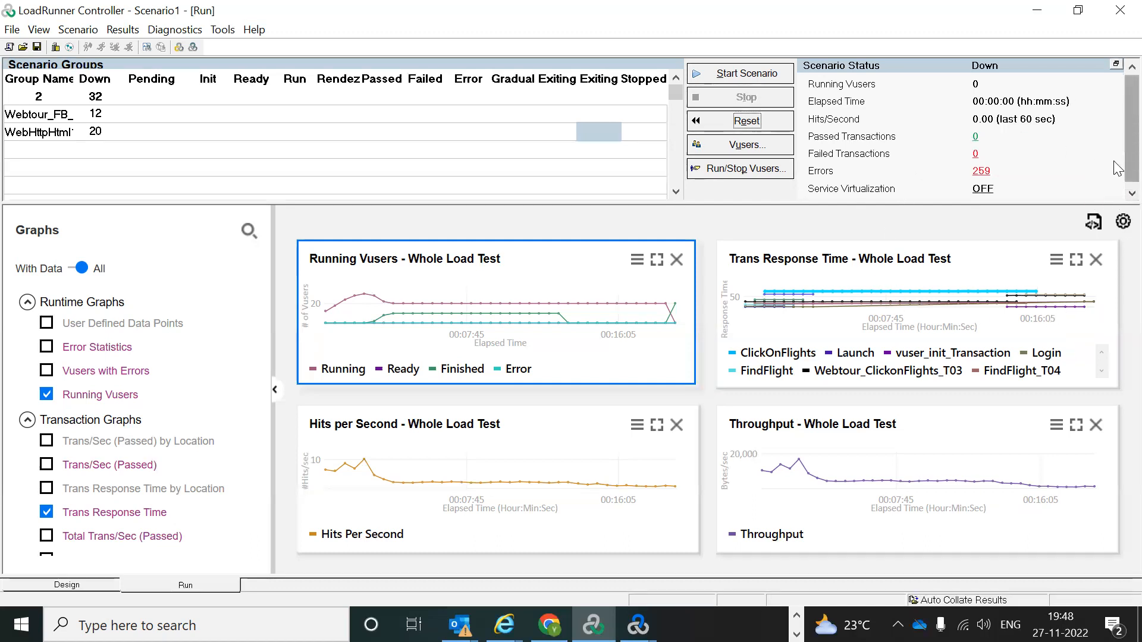
scroll(1117, 166, up, 1)
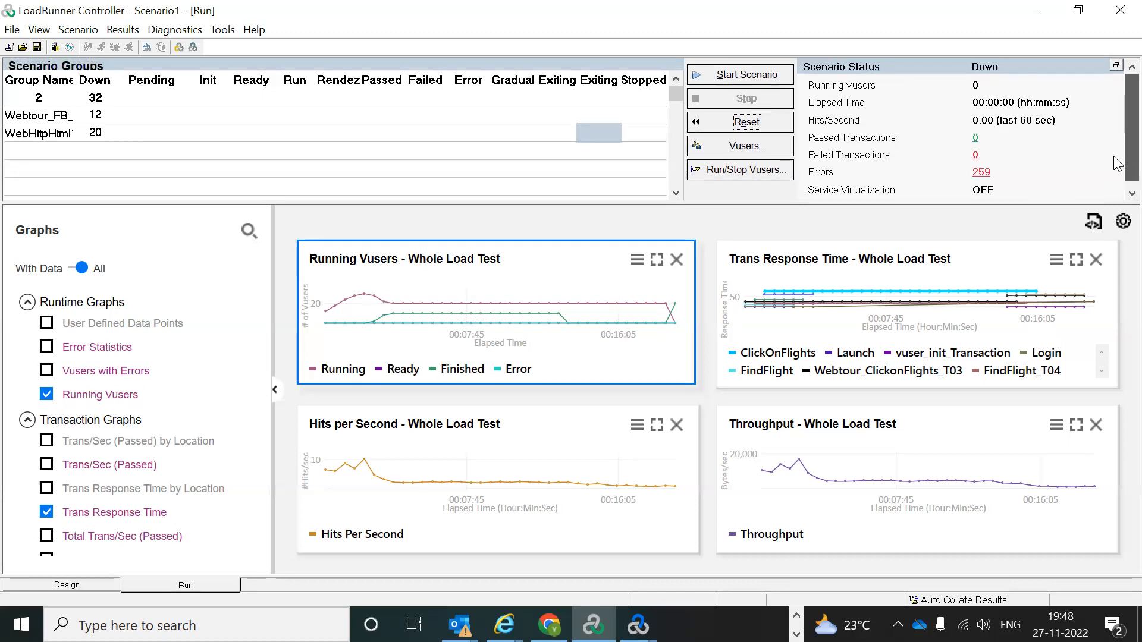
scroll(1117, 173, down, 1)
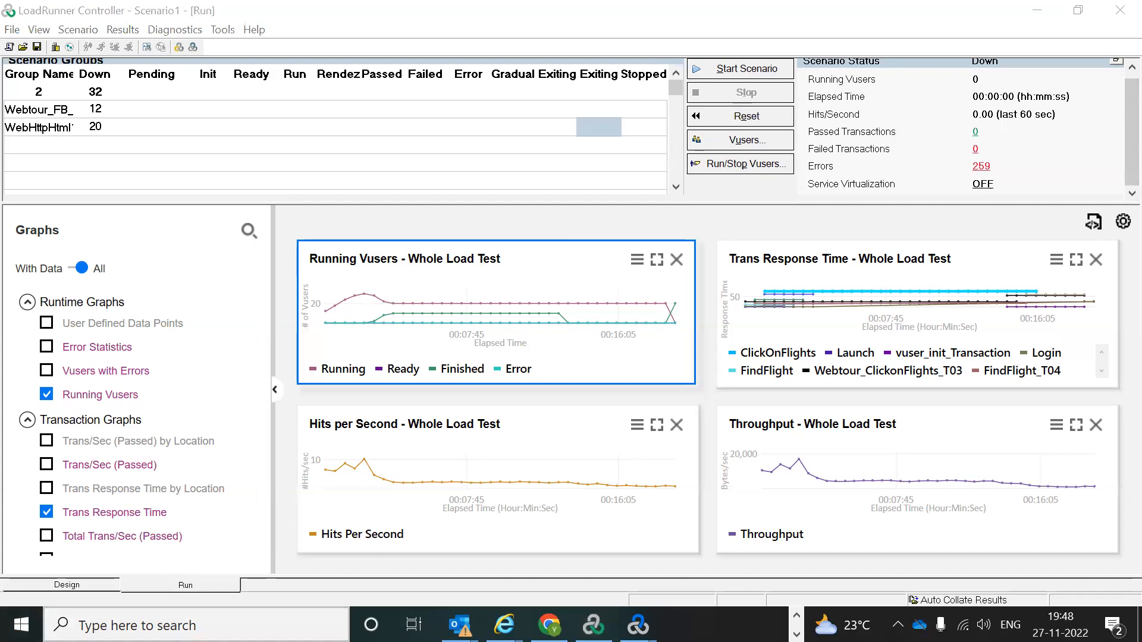
text(performa)
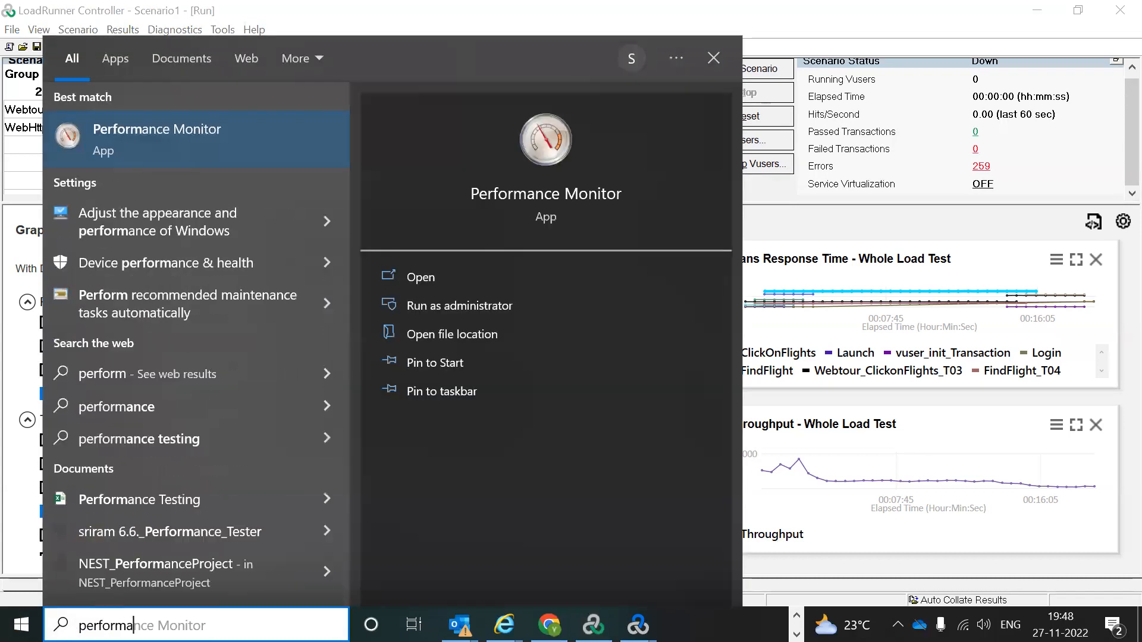
text(n)
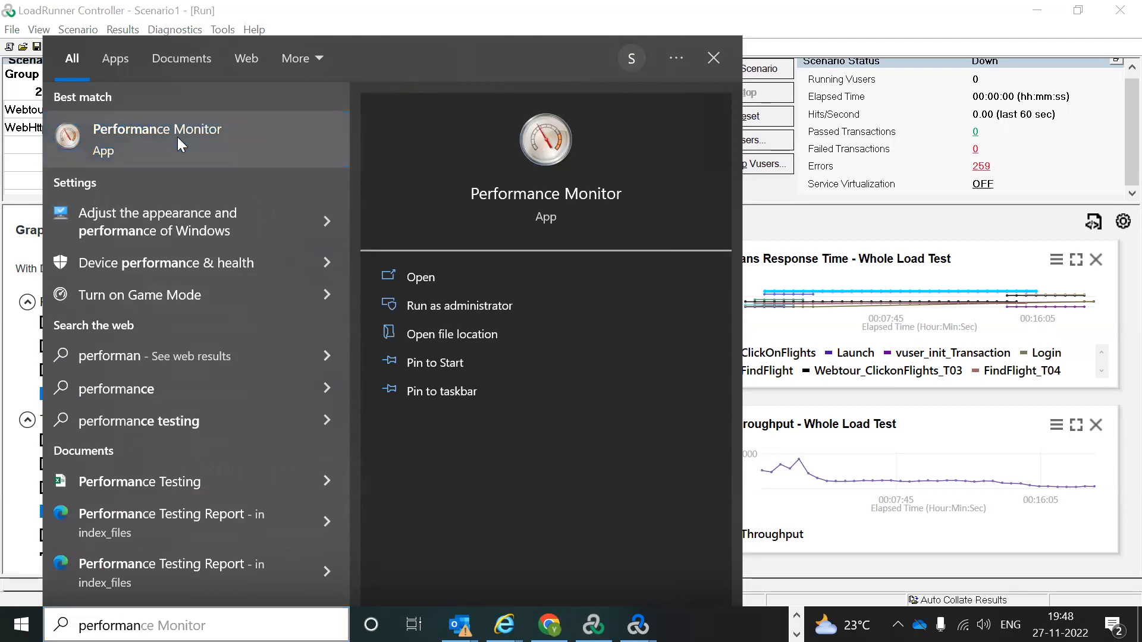
click(177, 137)
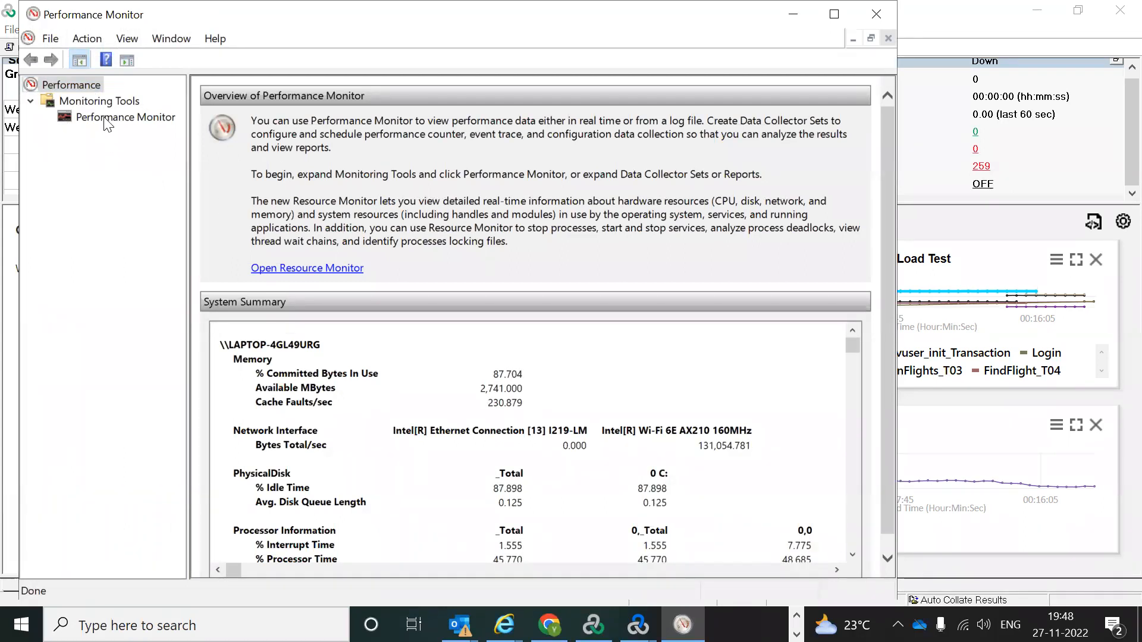
Step: Show the live Performance Monitor graph and start a New Data Collector Set from it
click(105, 118)
right_click(103, 118)
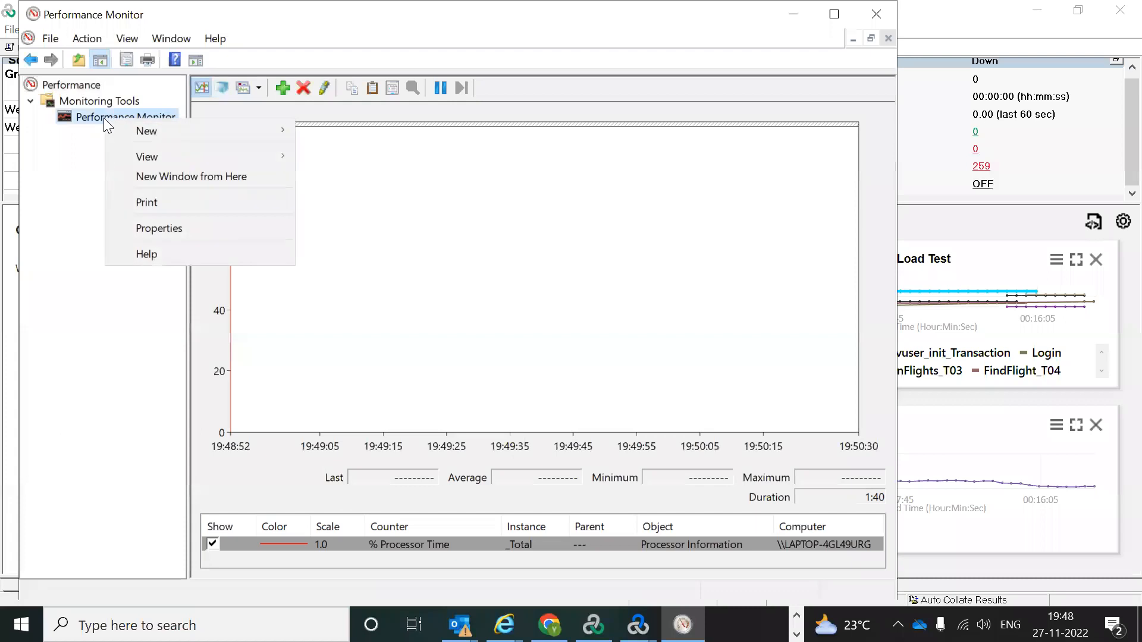
mouse_move(164, 124)
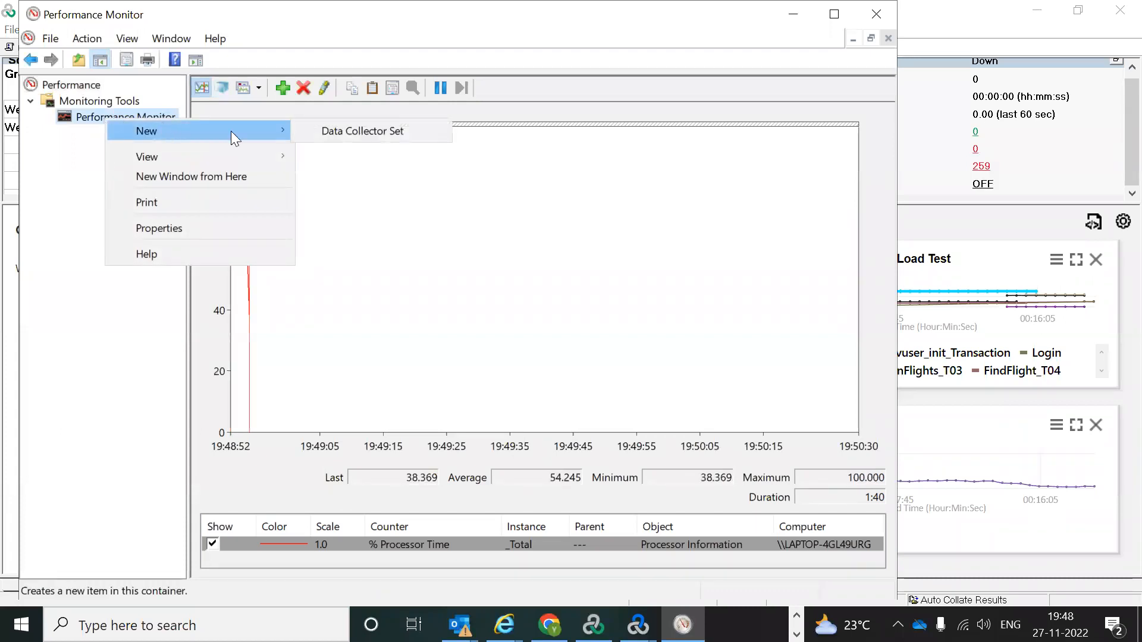
click(358, 130)
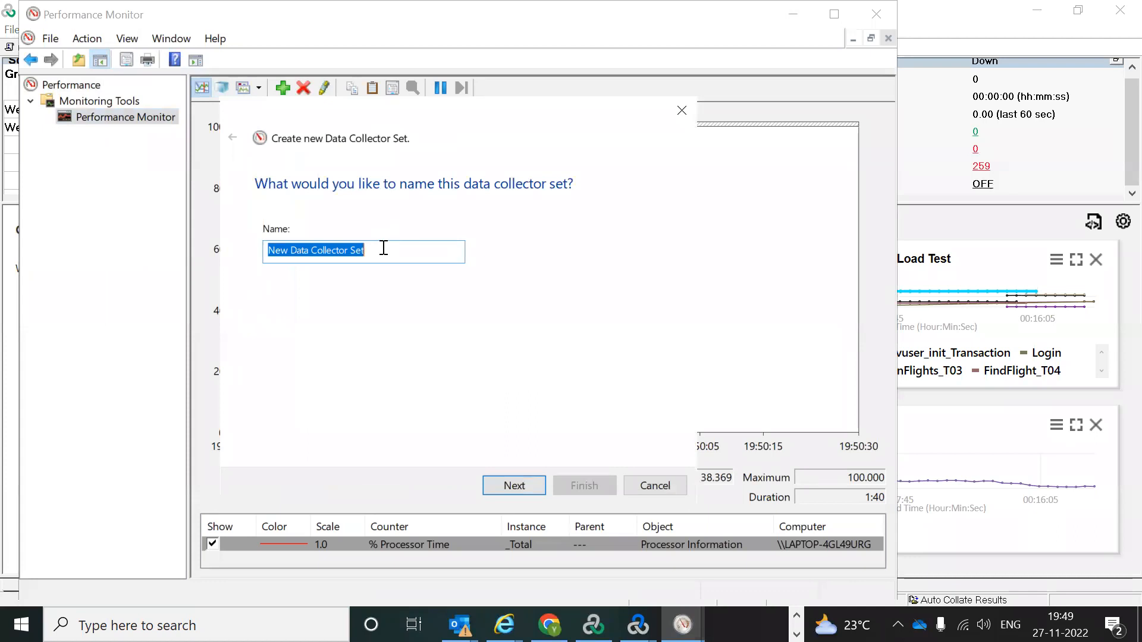
key(BackSpace)
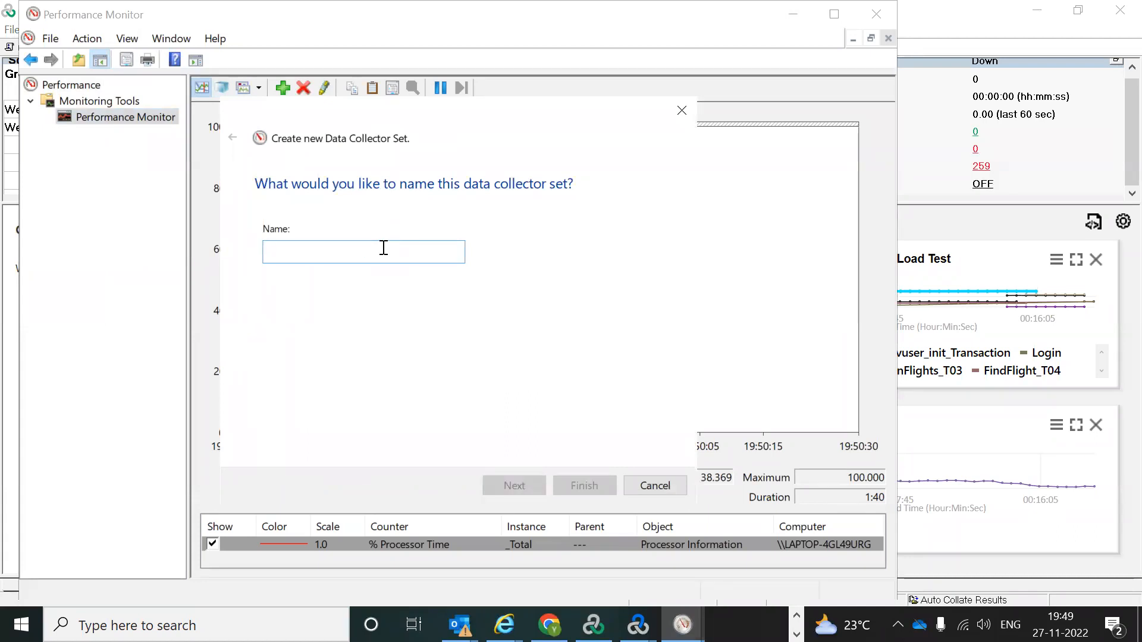
text(Samp)
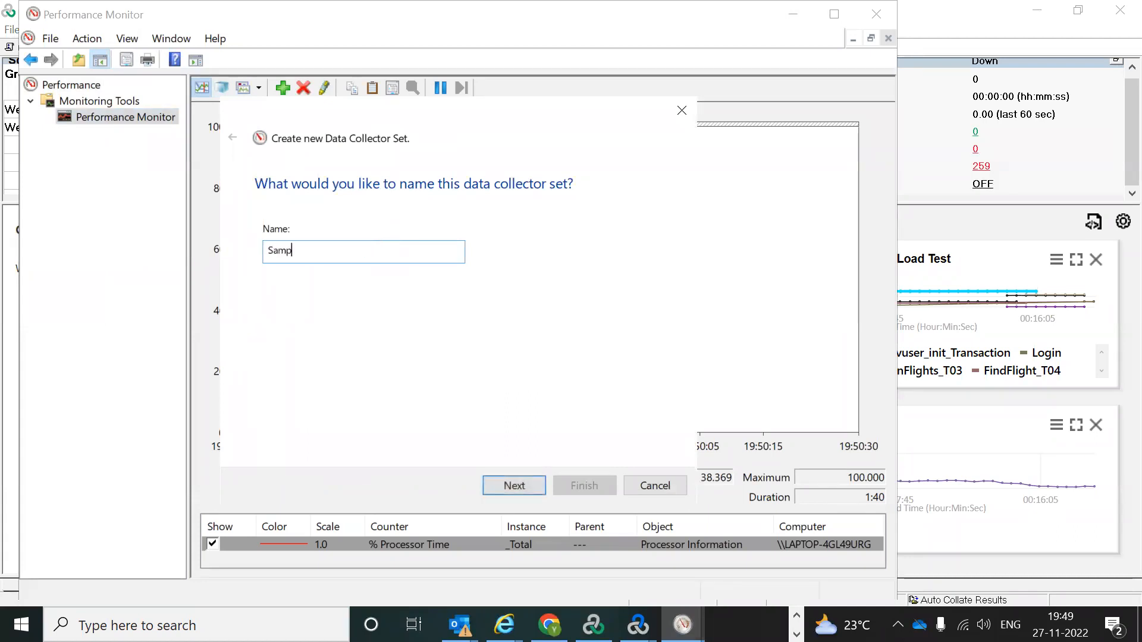
text(le Test)
click(515, 484)
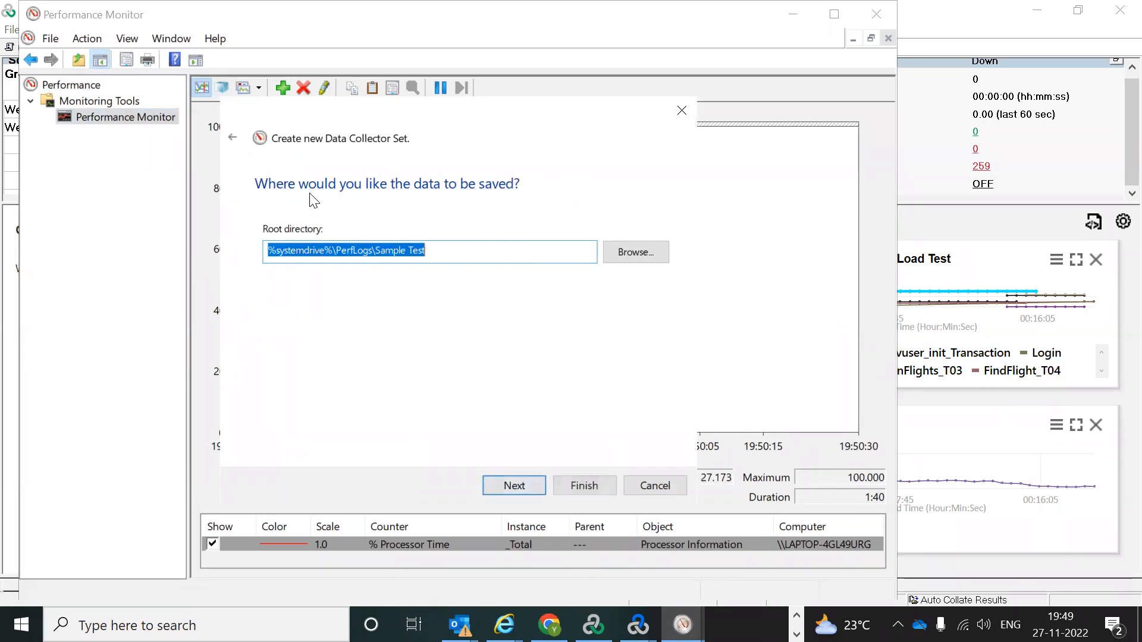
click(461, 252)
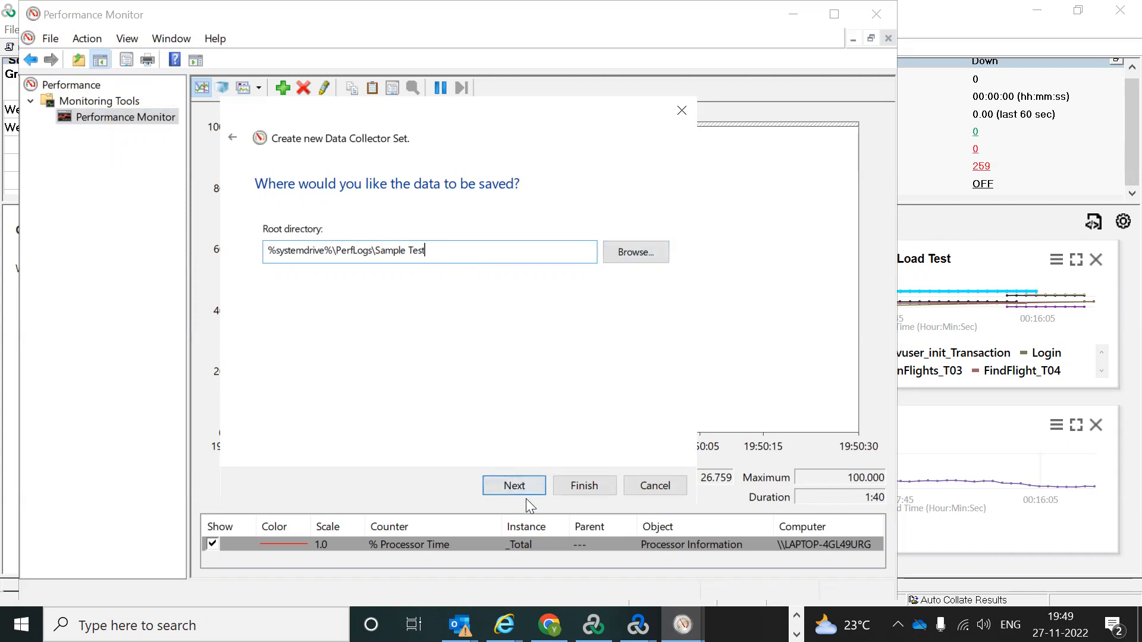
click(515, 485)
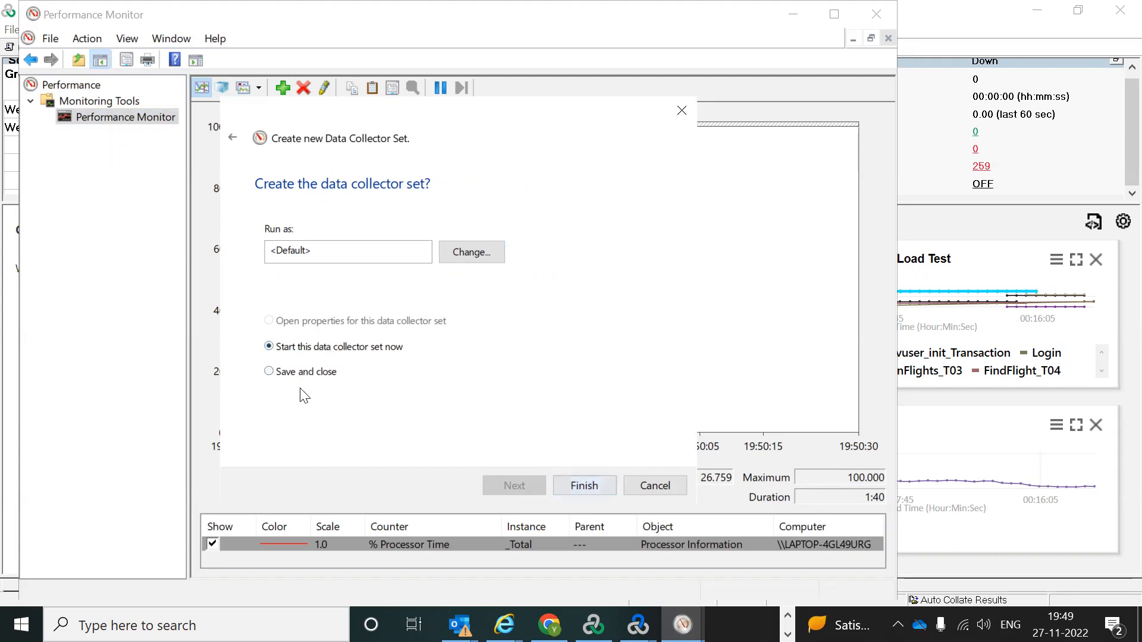
click(281, 375)
click(577, 487)
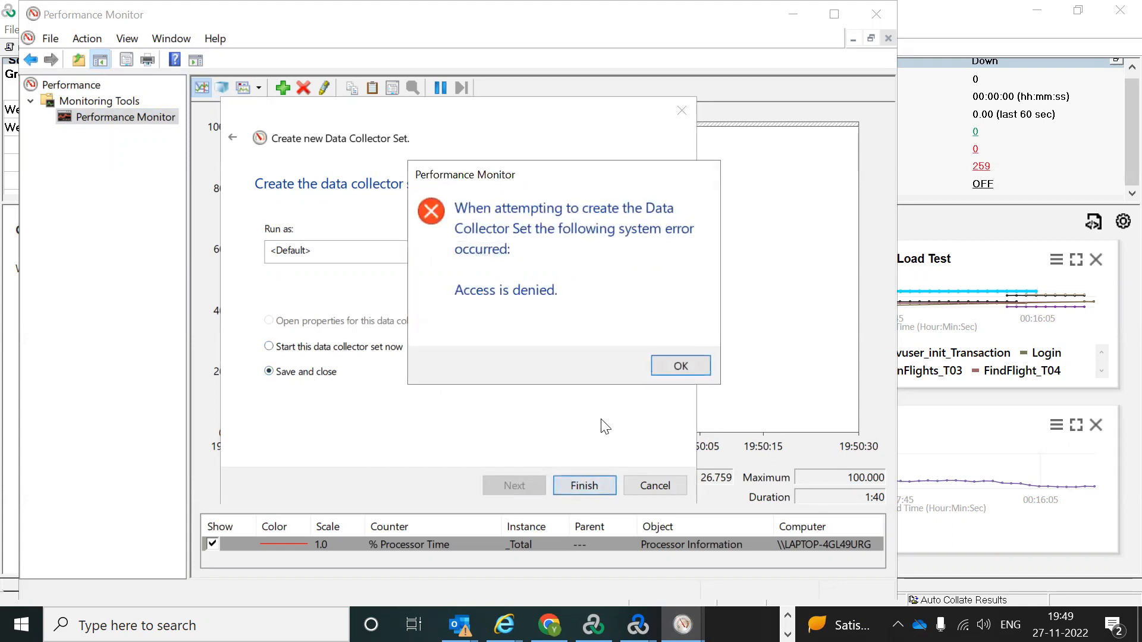
click(680, 365)
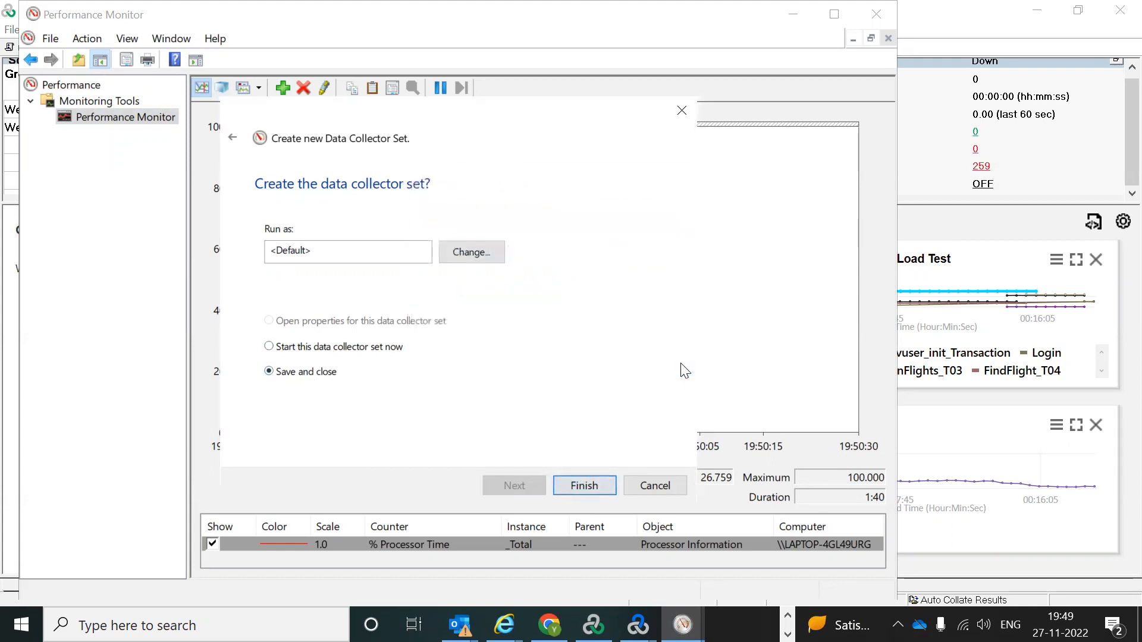
click(306, 351)
click(580, 489)
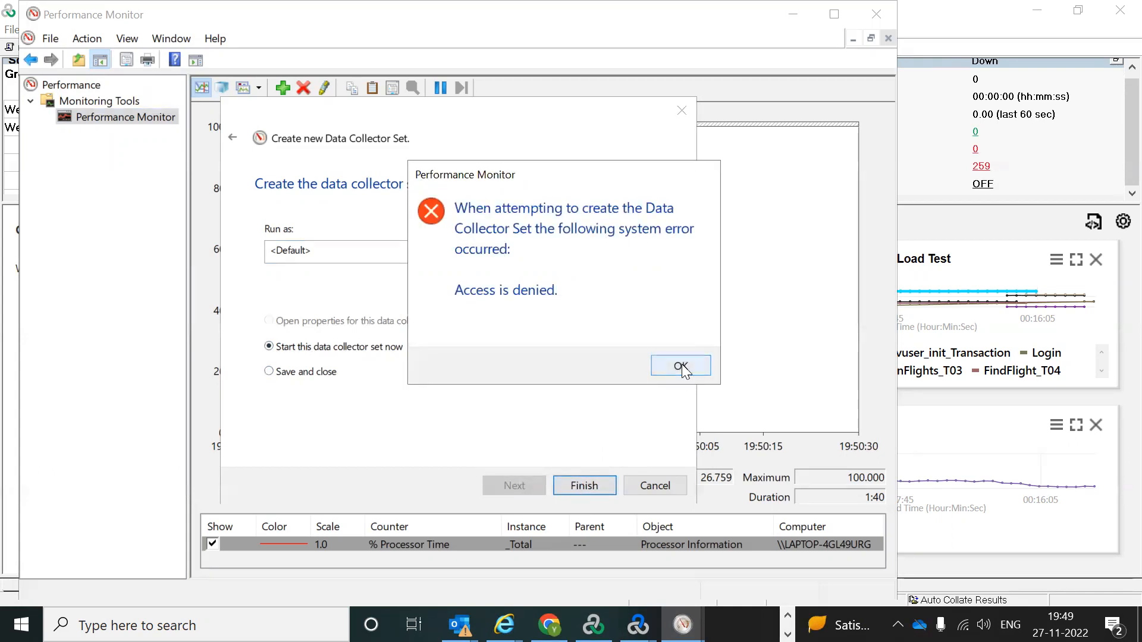
click(680, 367)
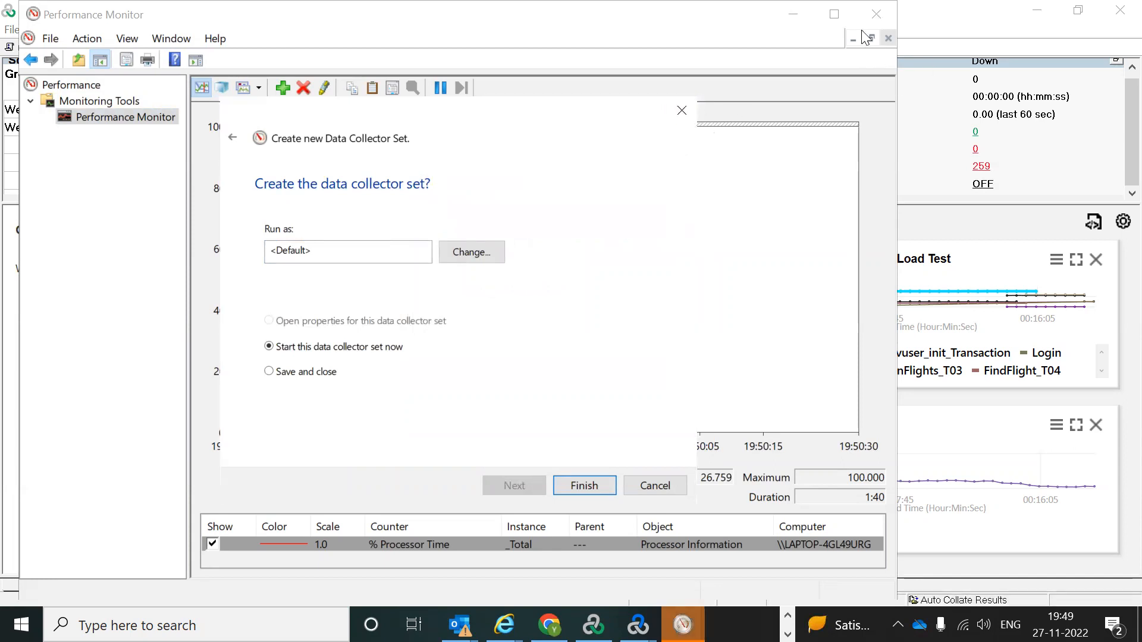
click(690, 115)
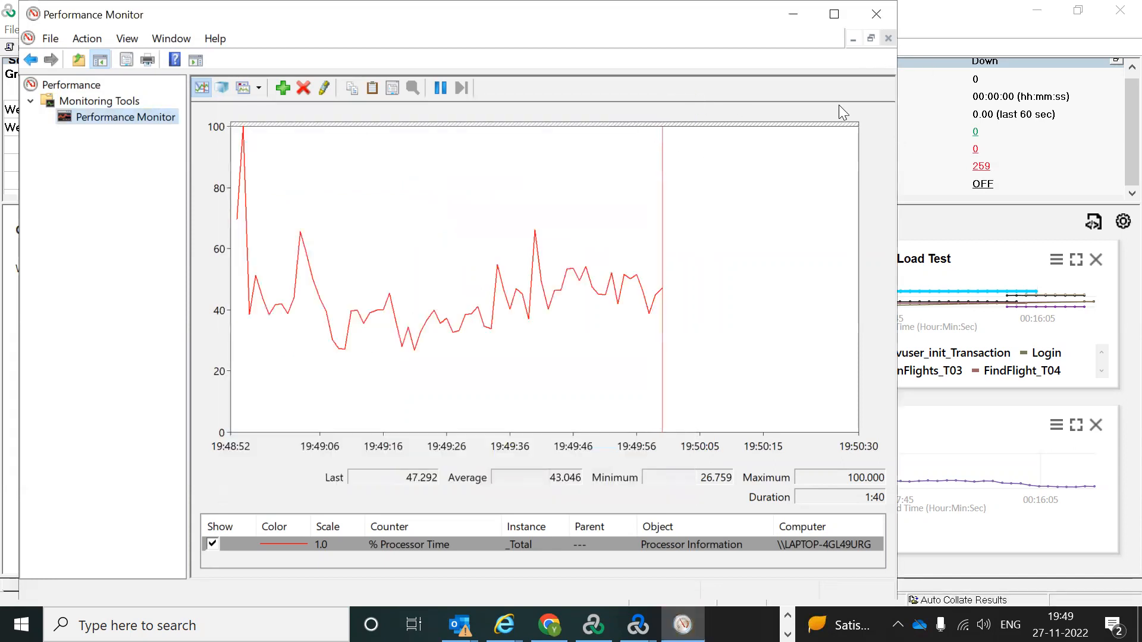
Step: Close Performance Monitor, add the Windows Resources graph, and open its measurements settings
click(878, 9)
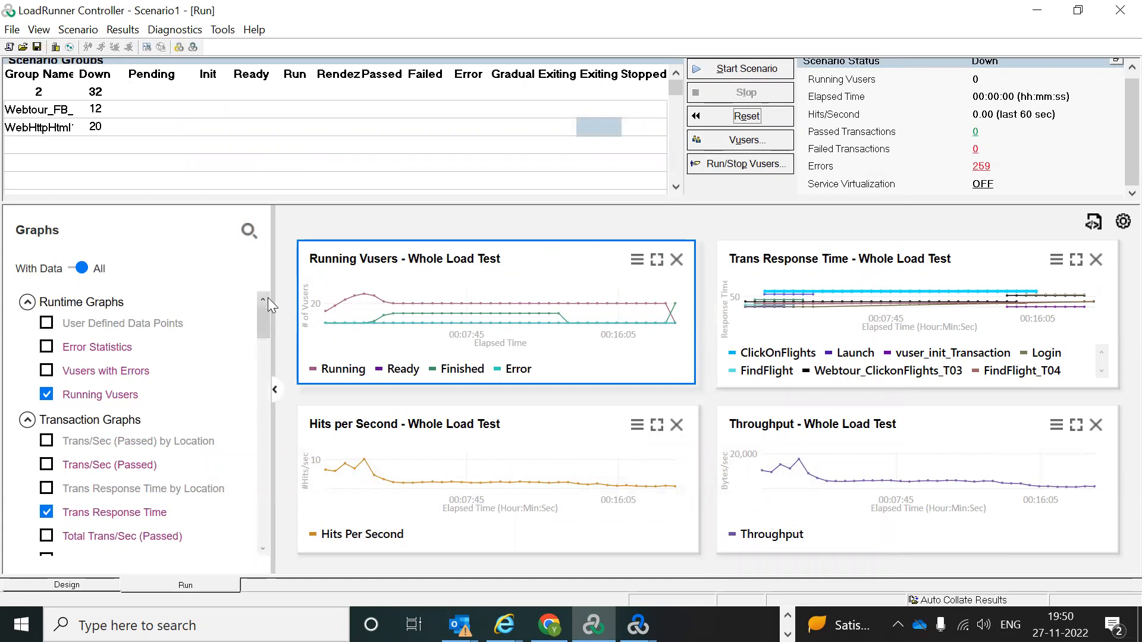
drag(263, 314, 262, 379)
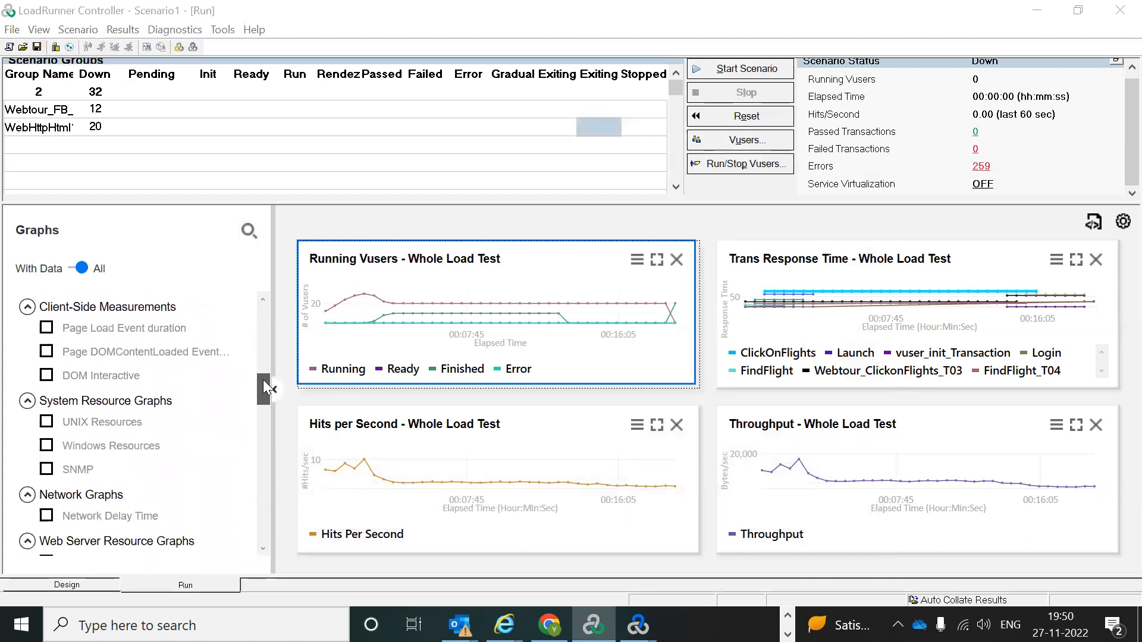
click(47, 446)
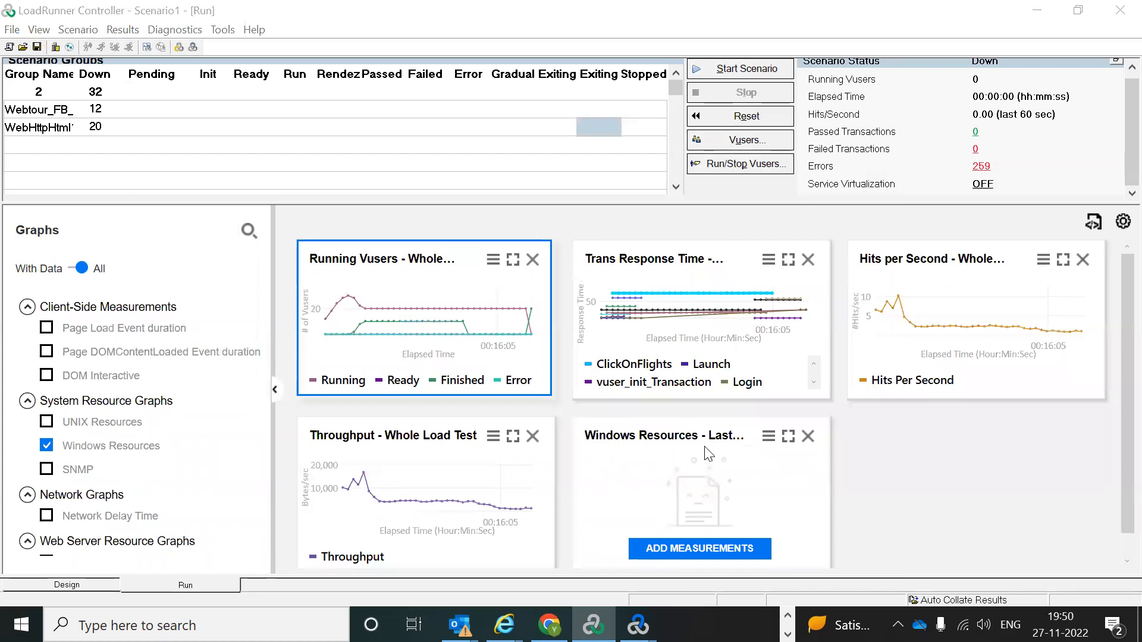
scroll(658, 494, down, 1)
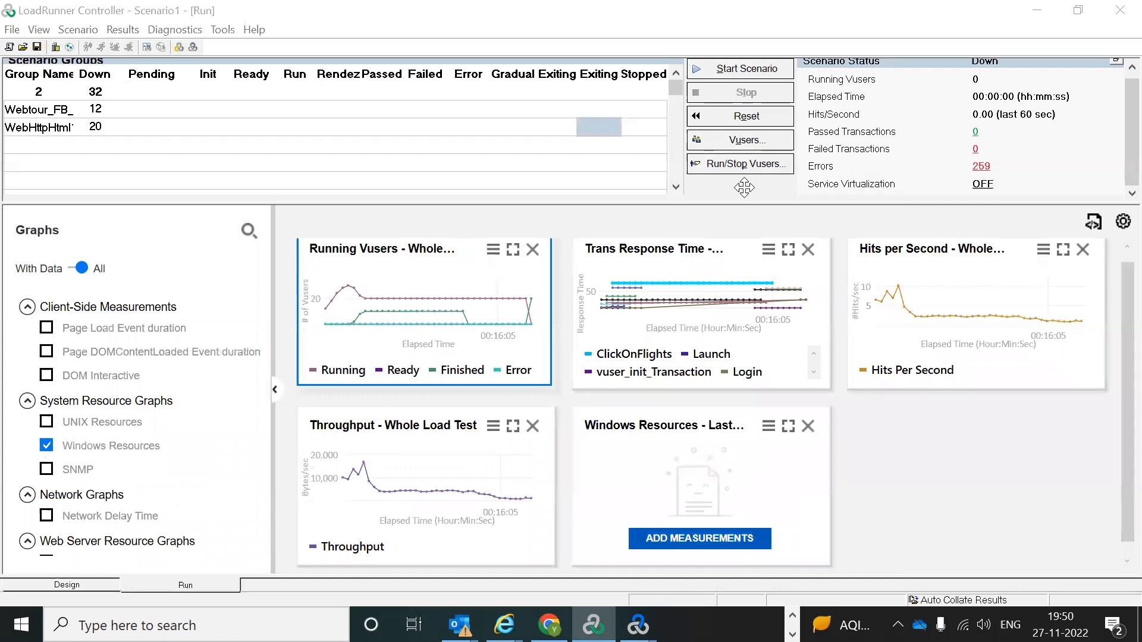
click(697, 536)
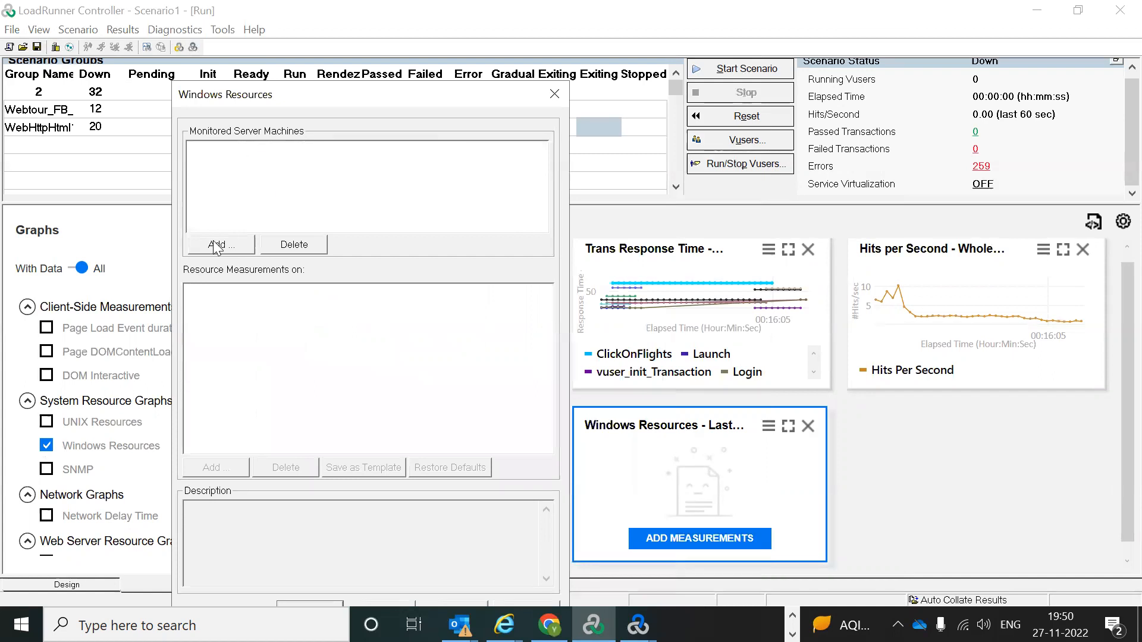
Step: Add machine 127.0.0.1 to the Windows Resources monitored servers
click(216, 245)
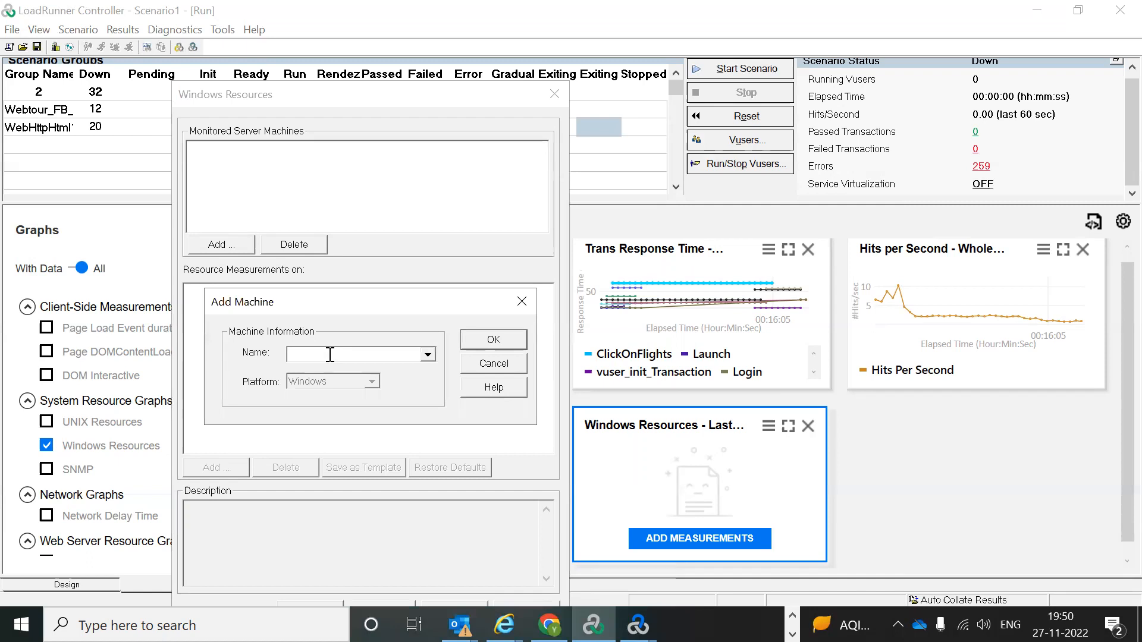
text(local)
key(BackSpace)
key(BackSpace)
key(BackSpace)
key(BackSpace)
key(BackSpace)
key(BackSpace)
key(BackSpace)
key(BackSpace)
text(127.0.)
click(506, 336)
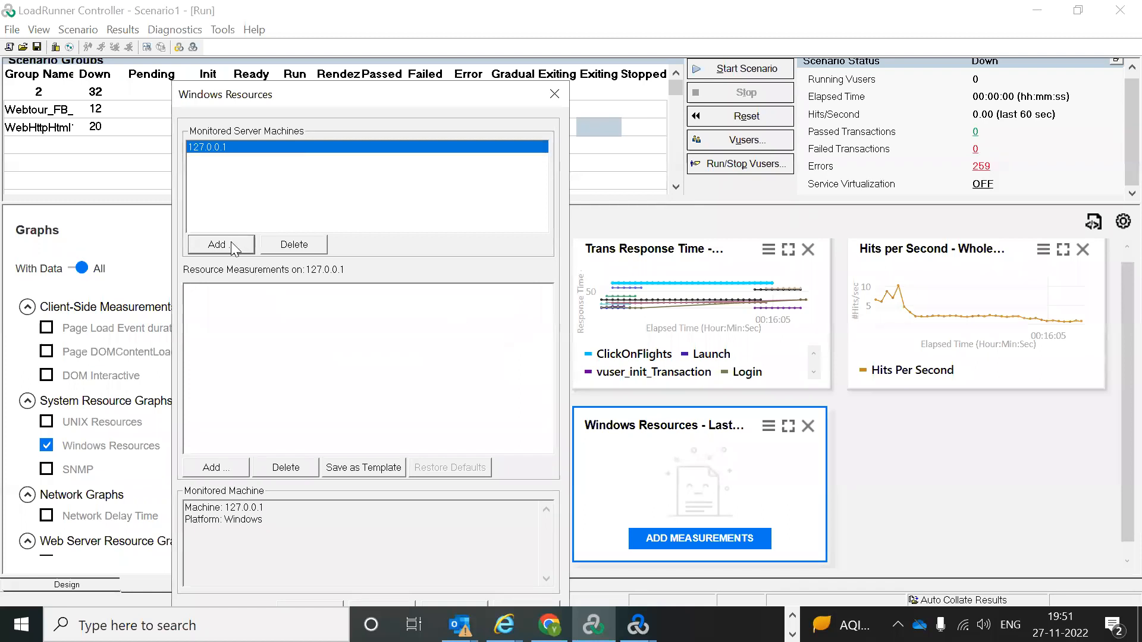
Step: Try adding measurements for 127.0.0.1, dismiss the login and connection errors, and close the dialog
click(230, 465)
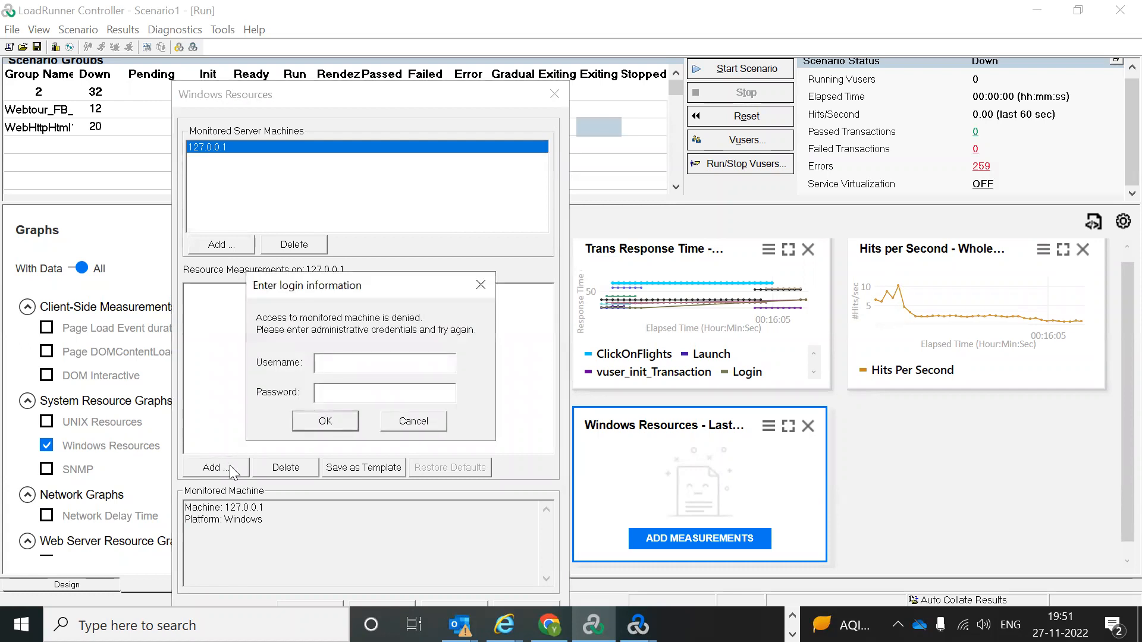
click(493, 295)
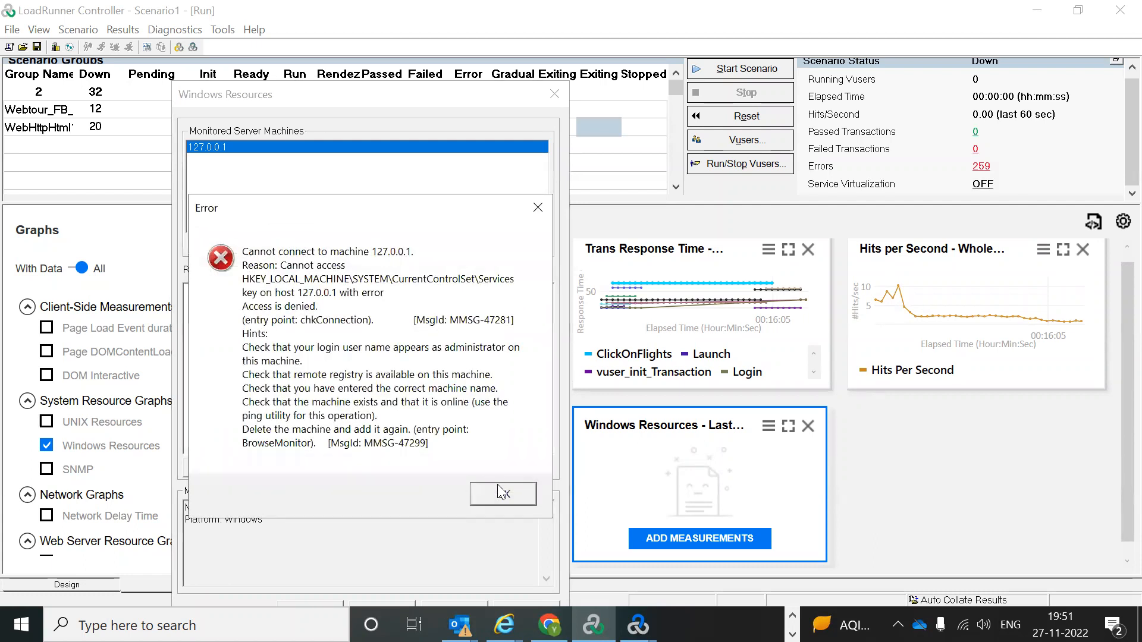
click(502, 492)
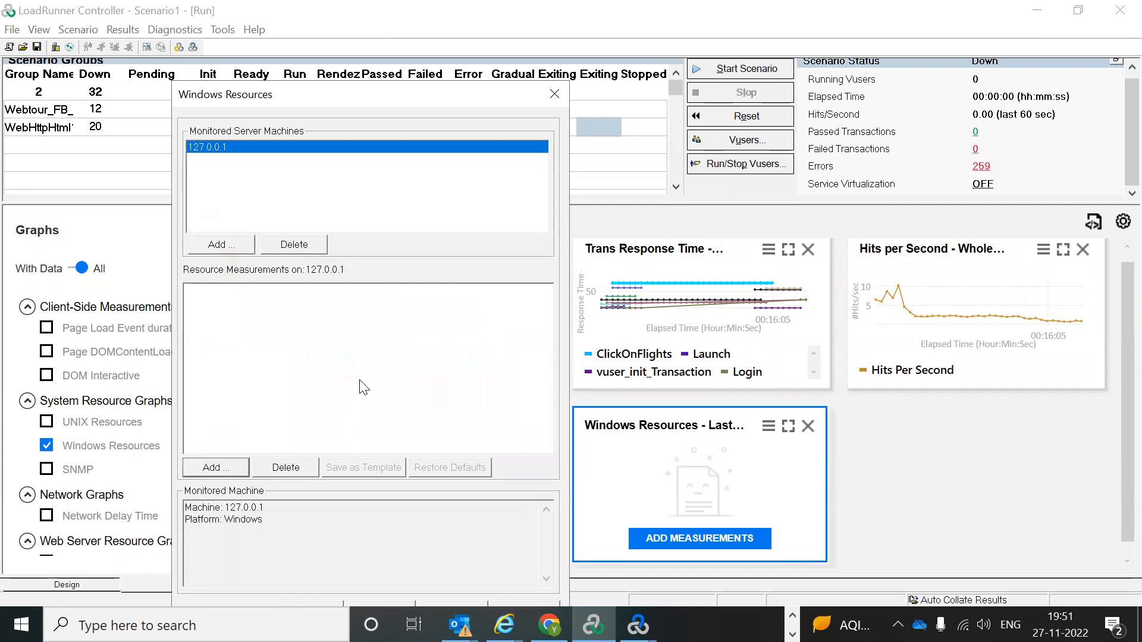
click(222, 244)
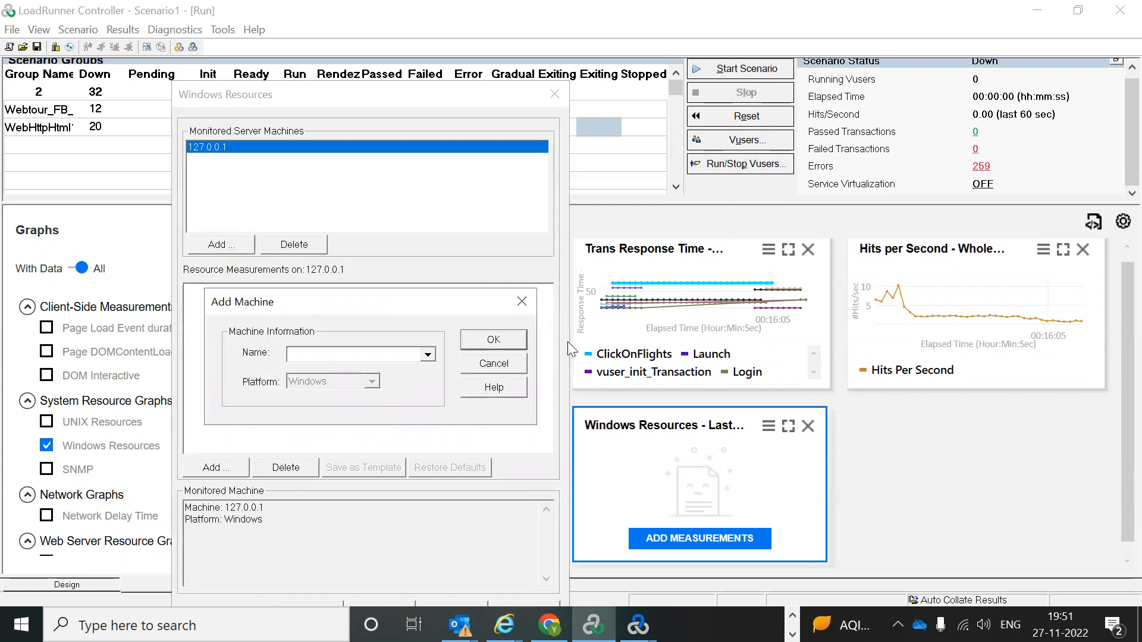
click(520, 301)
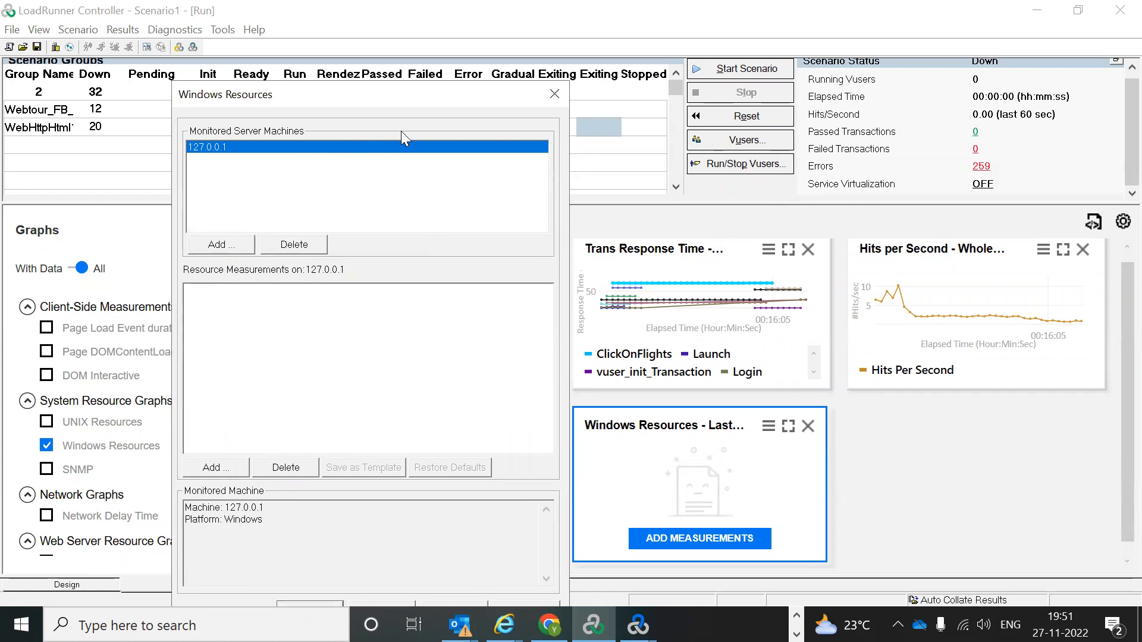
drag(401, 94, 361, 209)
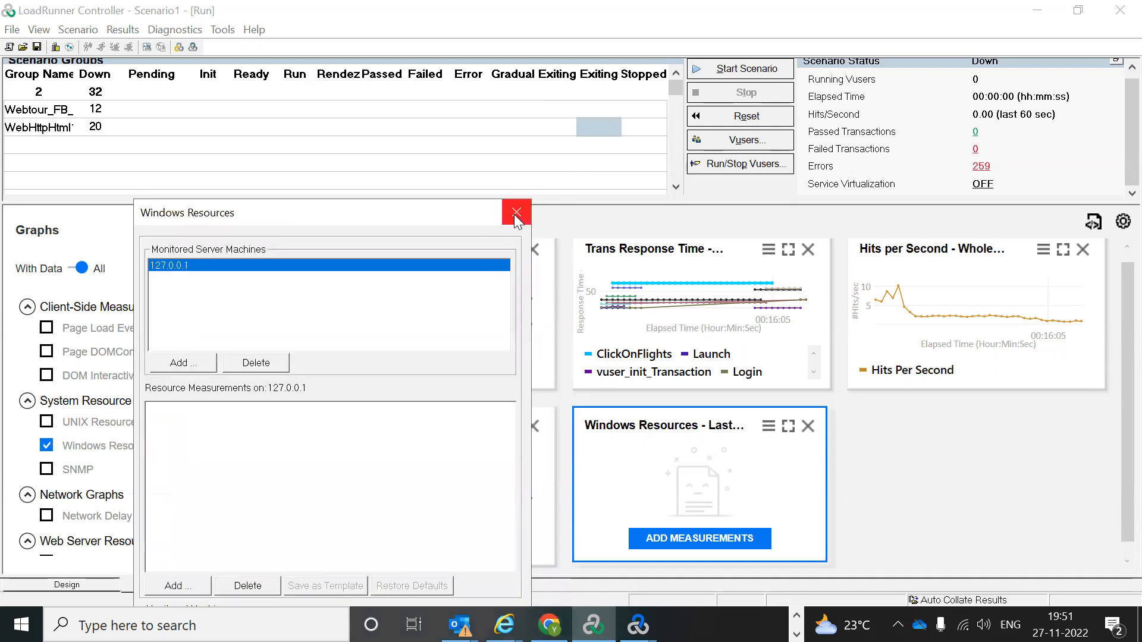
click(515, 214)
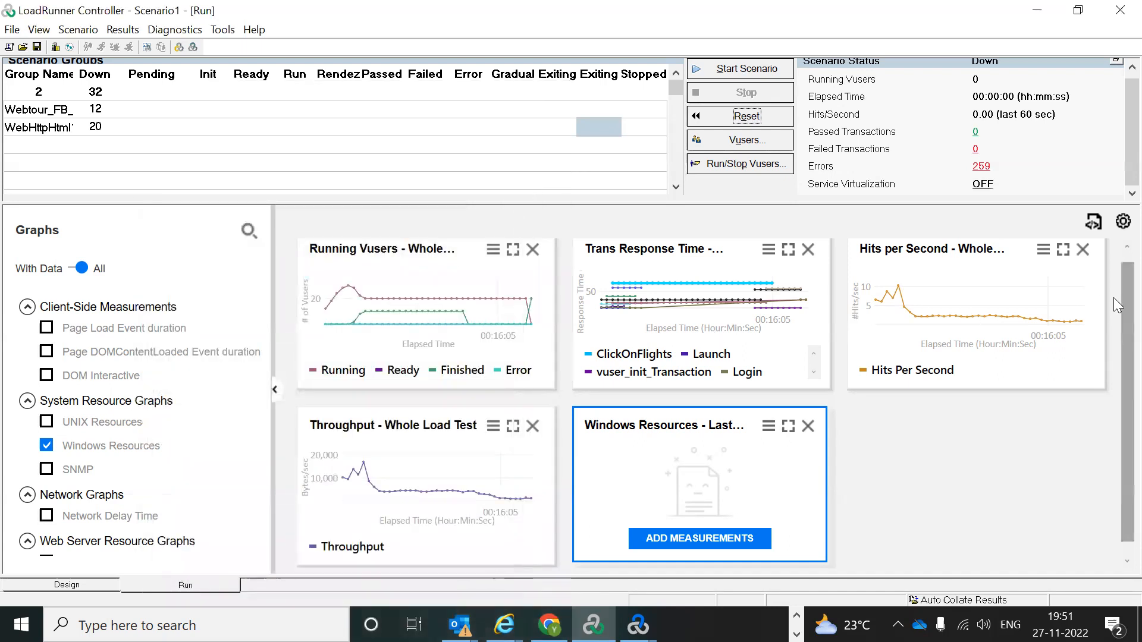
Step: Tick Trans/Sec (Passed) and Trans/Sec (Failed,Stopped) under Transaction Graphs, then select the Throughput graph
scroll(1115, 274, up, 1)
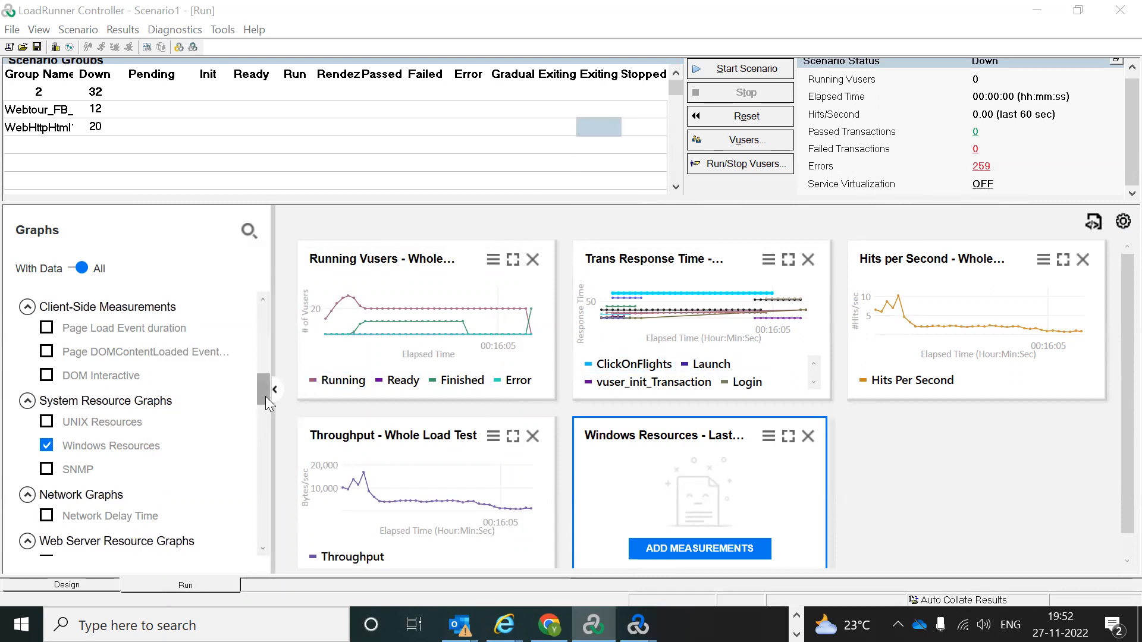
drag(266, 388, 268, 320)
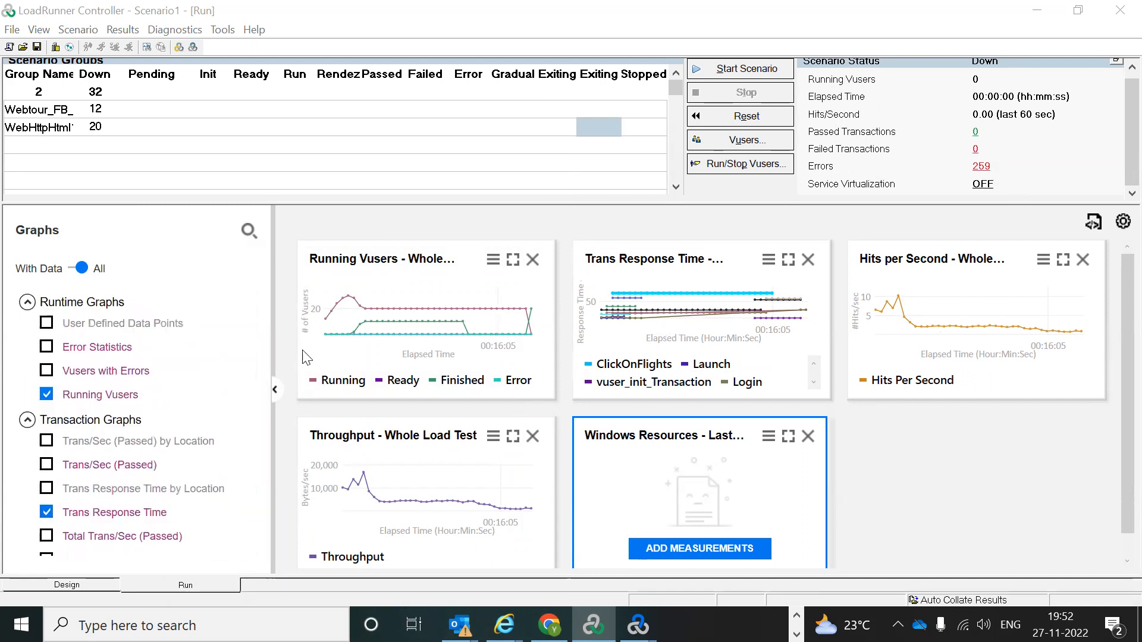
drag(263, 323, 259, 336)
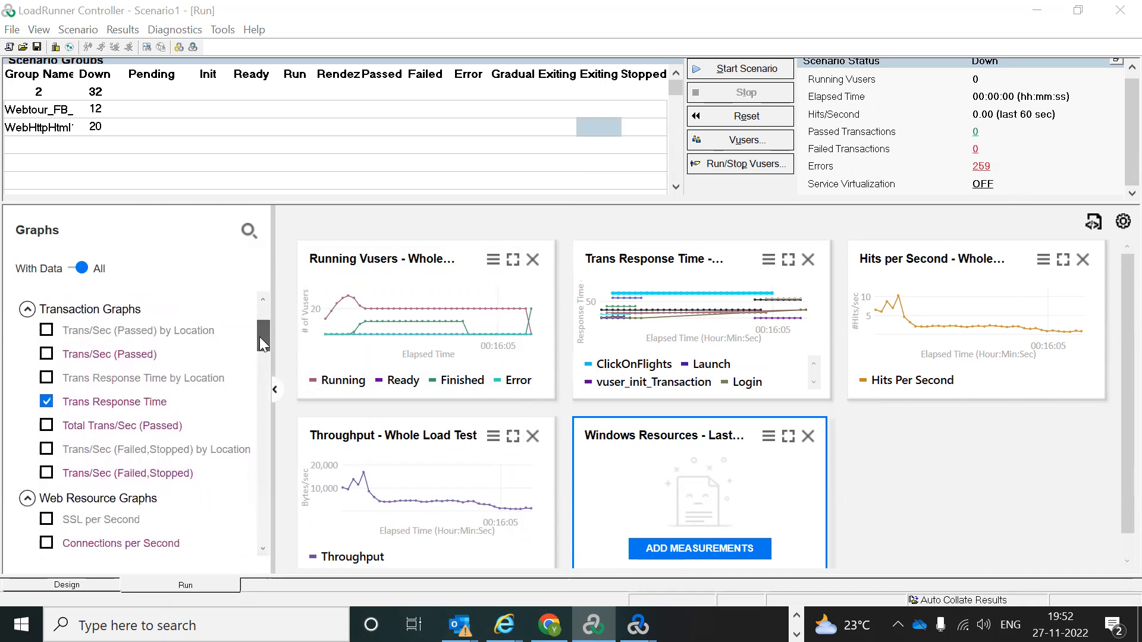
click(45, 354)
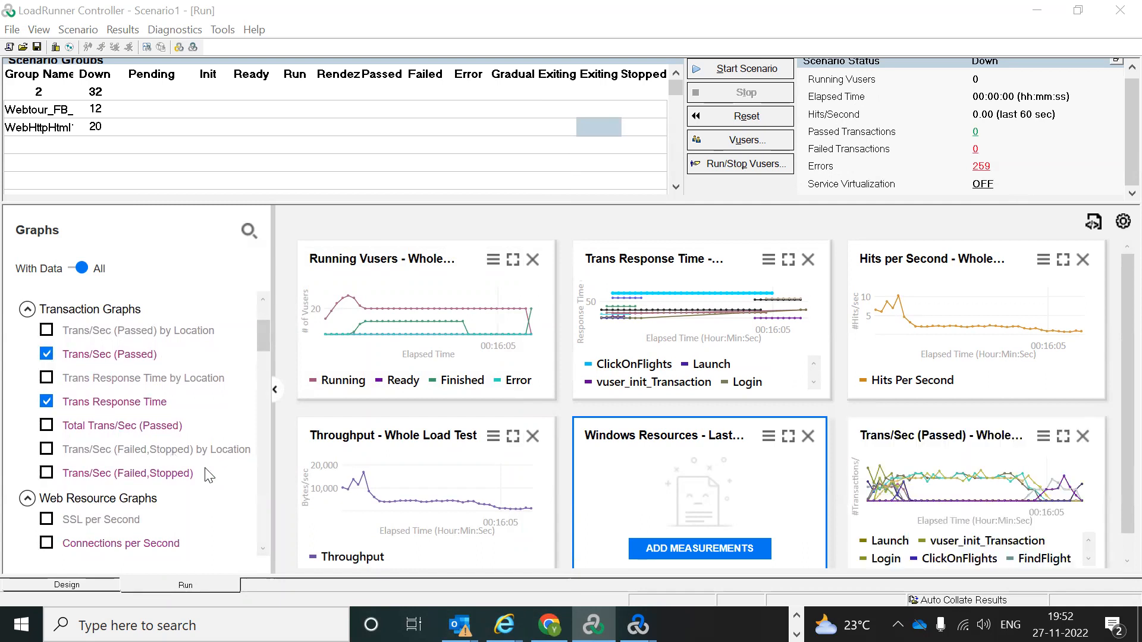
click(46, 473)
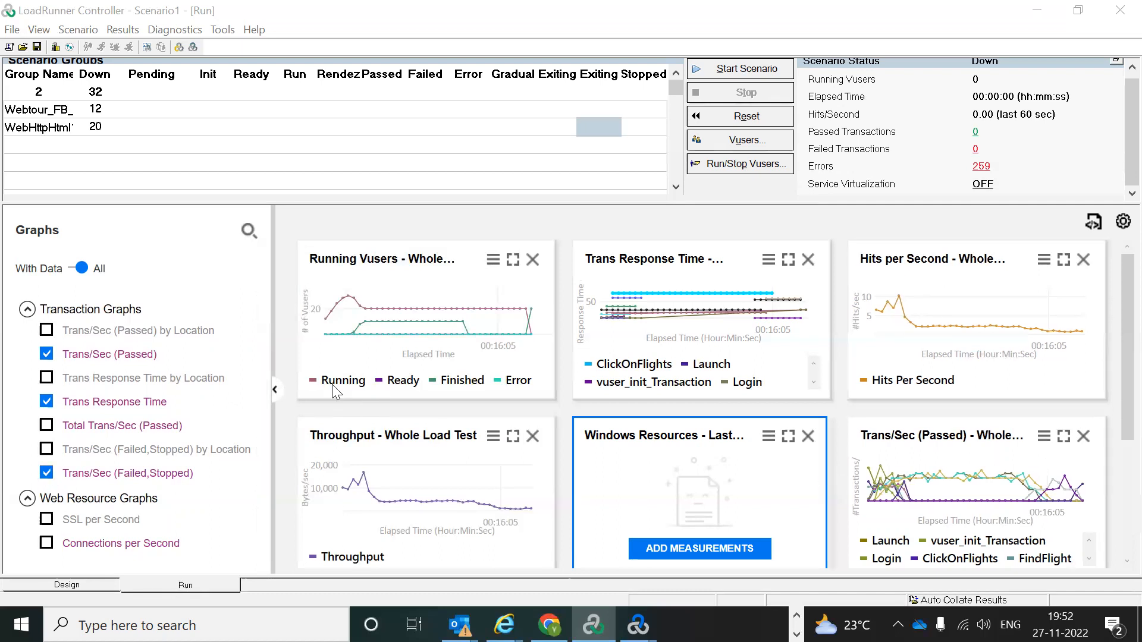
drag(259, 330, 258, 368)
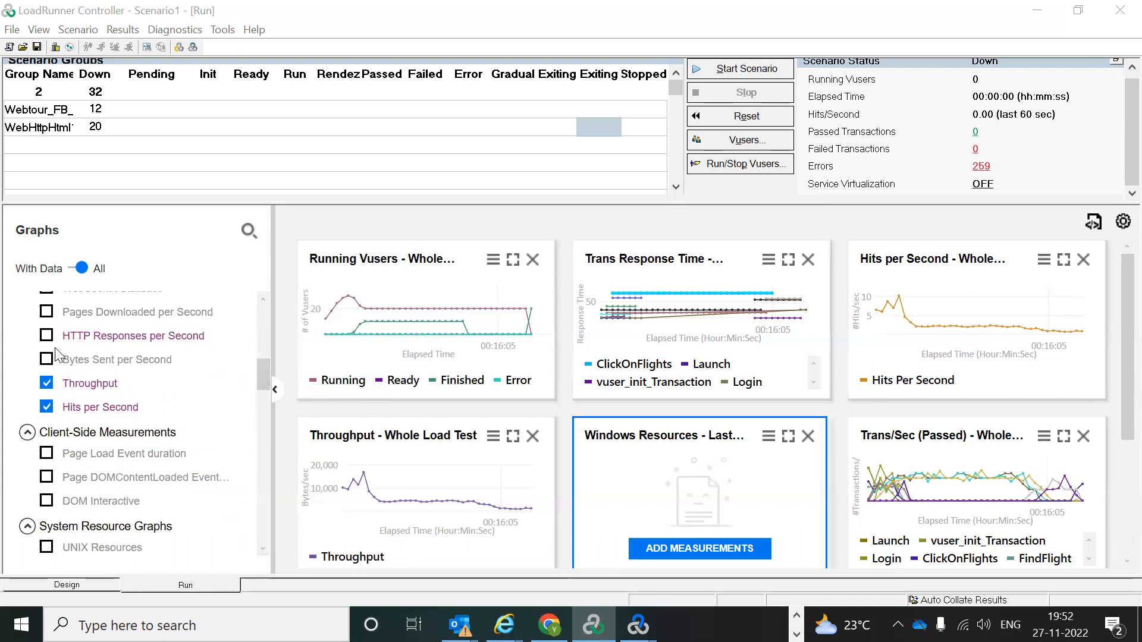
drag(263, 376, 249, 313)
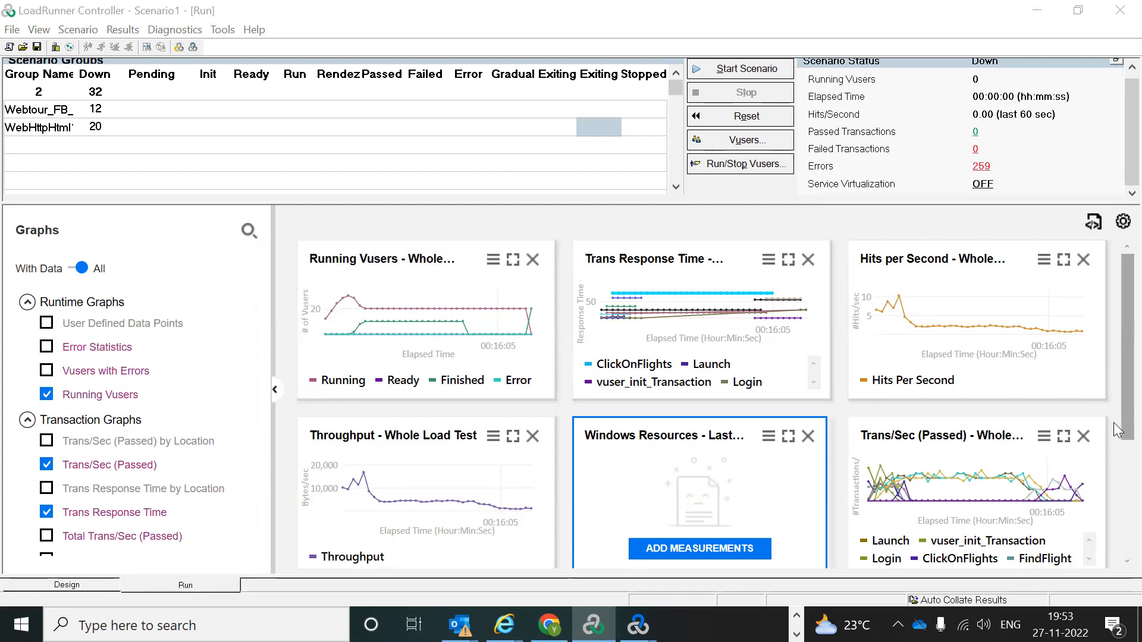
scroll(1113, 419, down, 3)
scroll(1114, 311, up, 3)
click(409, 507)
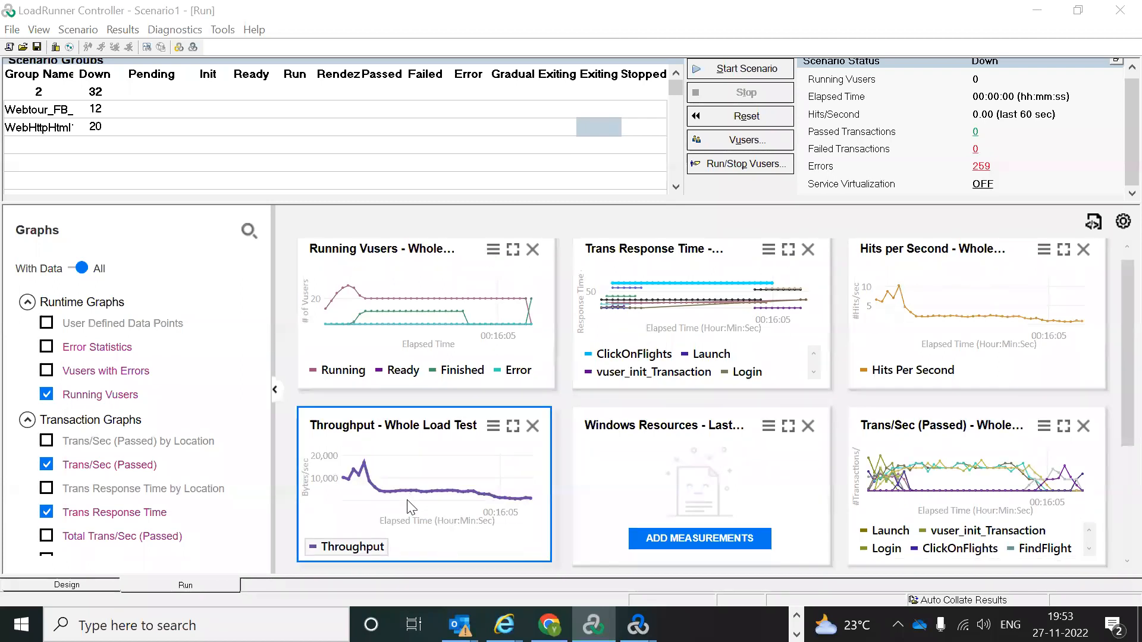
double_click(409, 507)
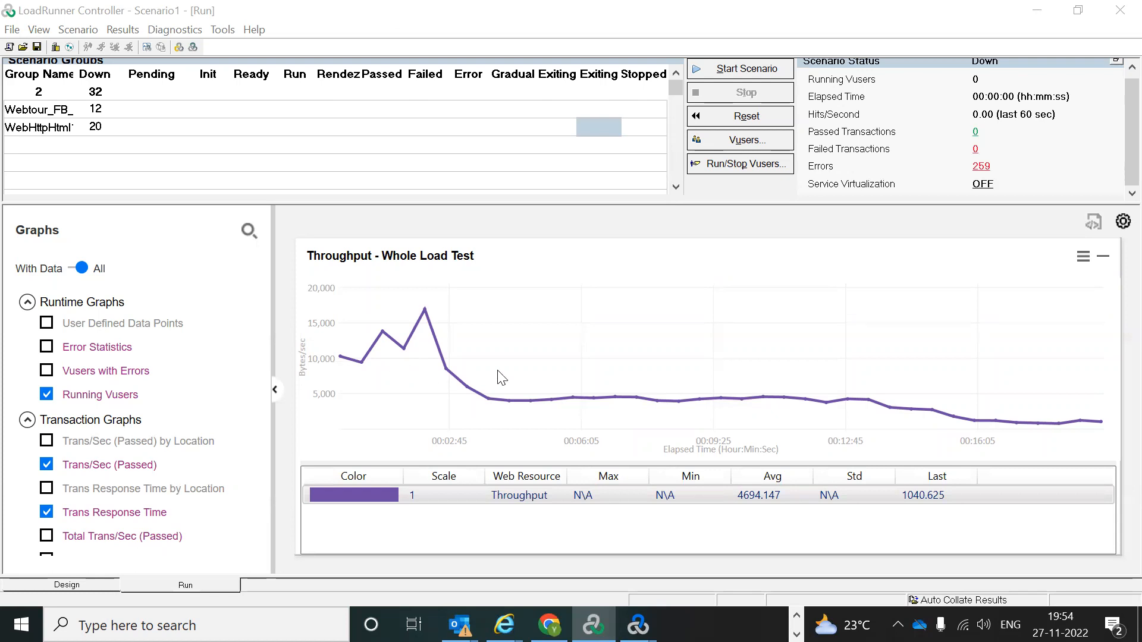
double_click(476, 372)
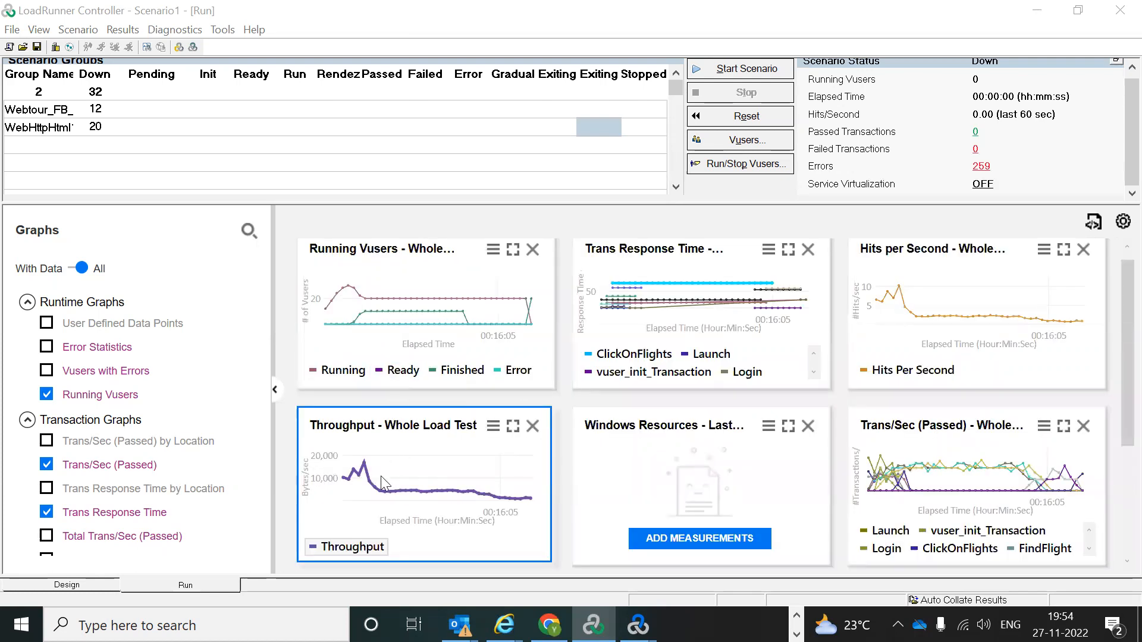
double_click(443, 475)
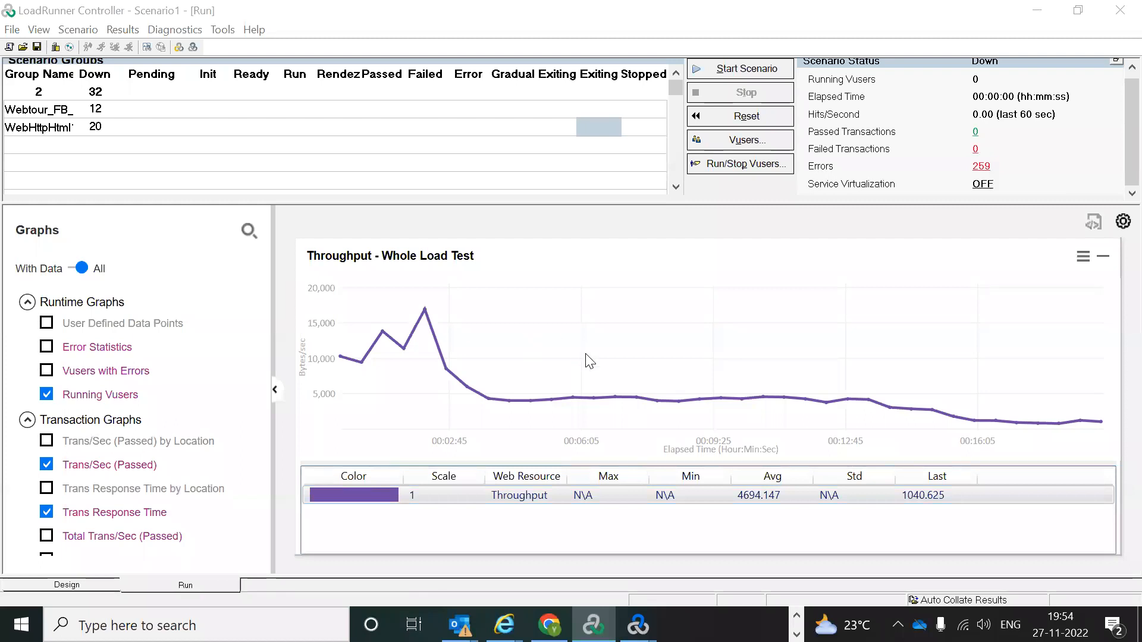
double_click(537, 351)
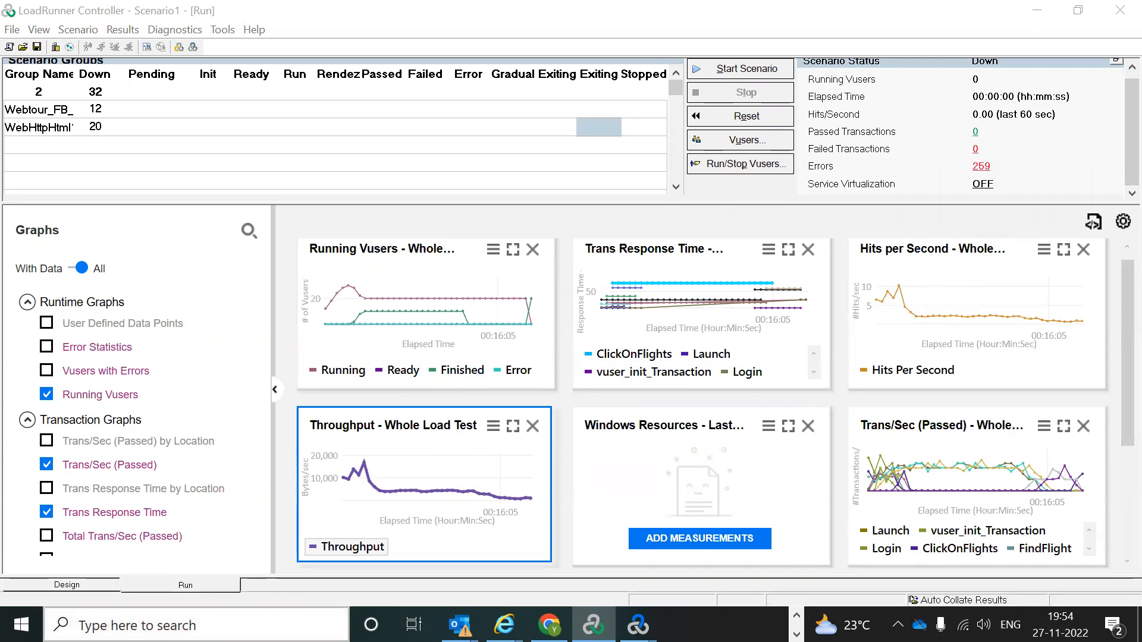
click(106, 626)
text(pai)
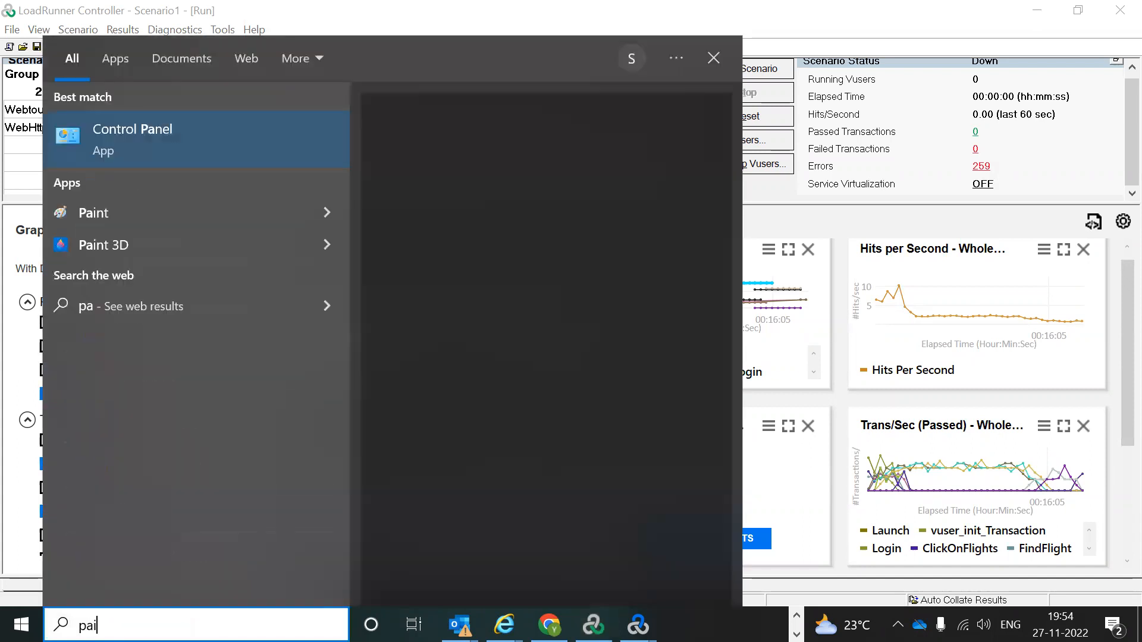
text(nt)
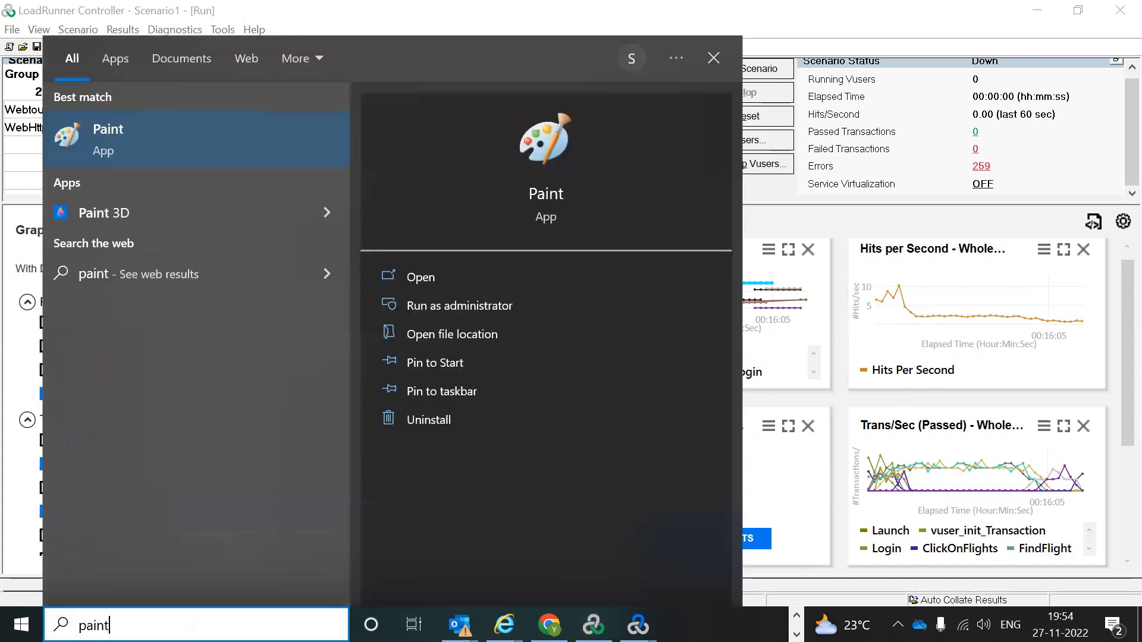
Step: Scribble three freehand pencil strokes across a blank Paint canvas, then minimize Paint
click(196, 131)
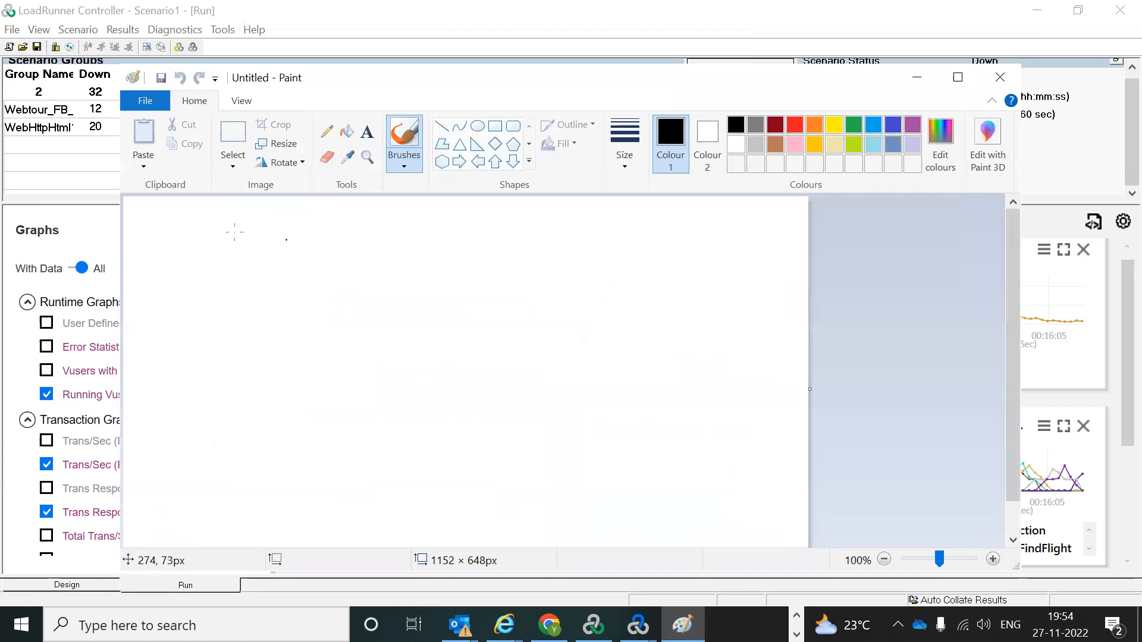
click(327, 131)
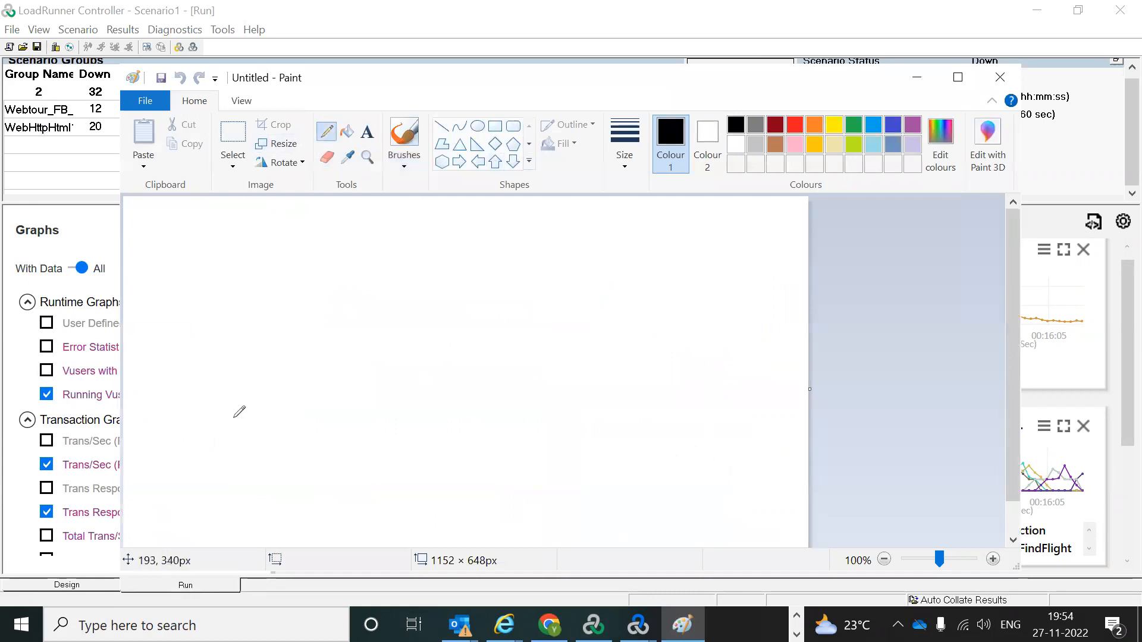
mouse_move(172, 387)
mouse_down()
mouse_move(232, 308)
mouse_move(246, 382)
mouse_move(299, 307)
mouse_move(348, 373)
mouse_move(385, 310)
mouse_move(440, 360)
mouse_move(478, 331)
mouse_move(539, 337)
mouse_move(556, 314)
mouse_move(595, 375)
mouse_move(642, 334)
mouse_move(679, 345)
mouse_move(694, 387)
mouse_up()
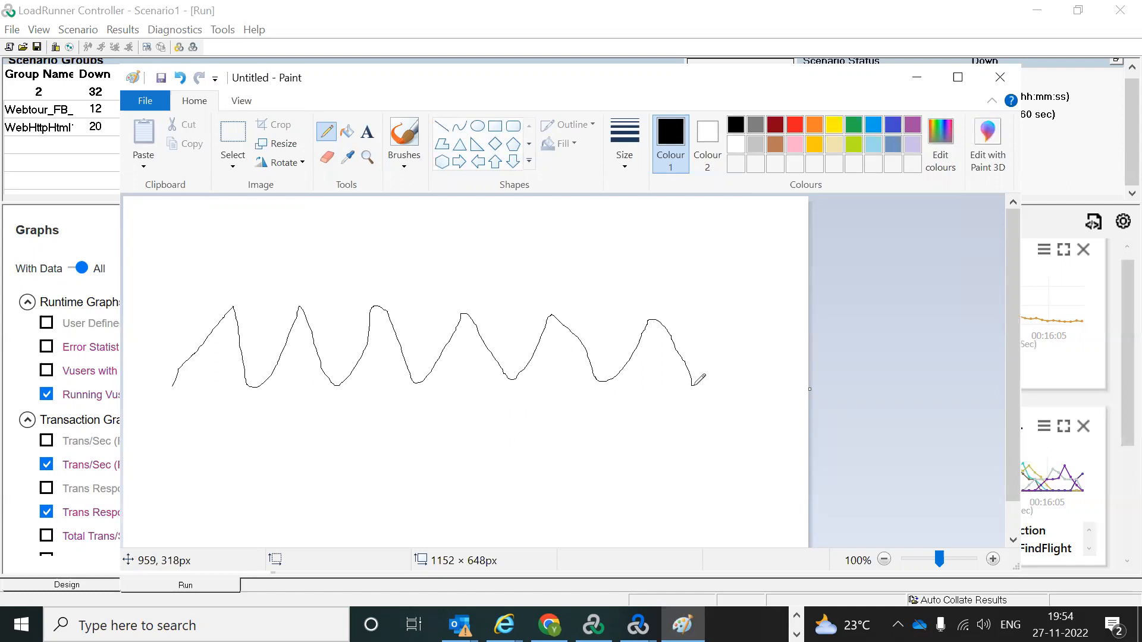
mouse_move(182, 512)
mouse_down()
mouse_move(219, 415)
mouse_move(236, 478)
mouse_move(355, 224)
mouse_move(332, 386)
mouse_up()
mouse_move(328, 411)
mouse_down()
mouse_move(516, 277)
mouse_move(738, 254)
mouse_move(767, 385)
mouse_move(803, 252)
mouse_move(693, 429)
mouse_move(696, 553)
mouse_move(812, 470)
mouse_move(838, 430)
mouse_up()
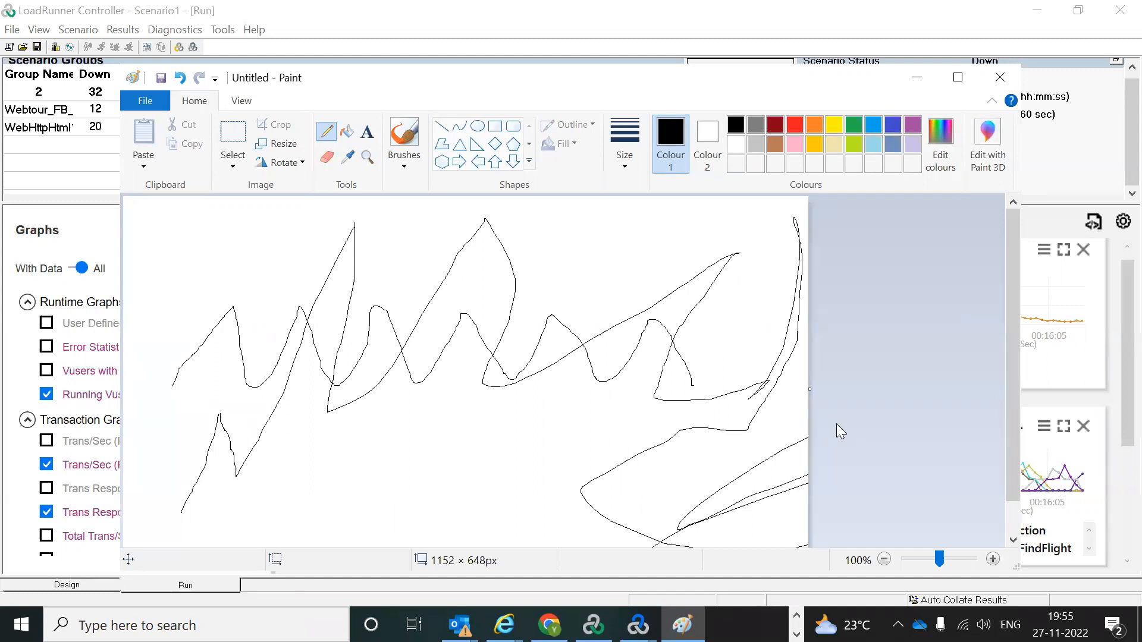
click(916, 77)
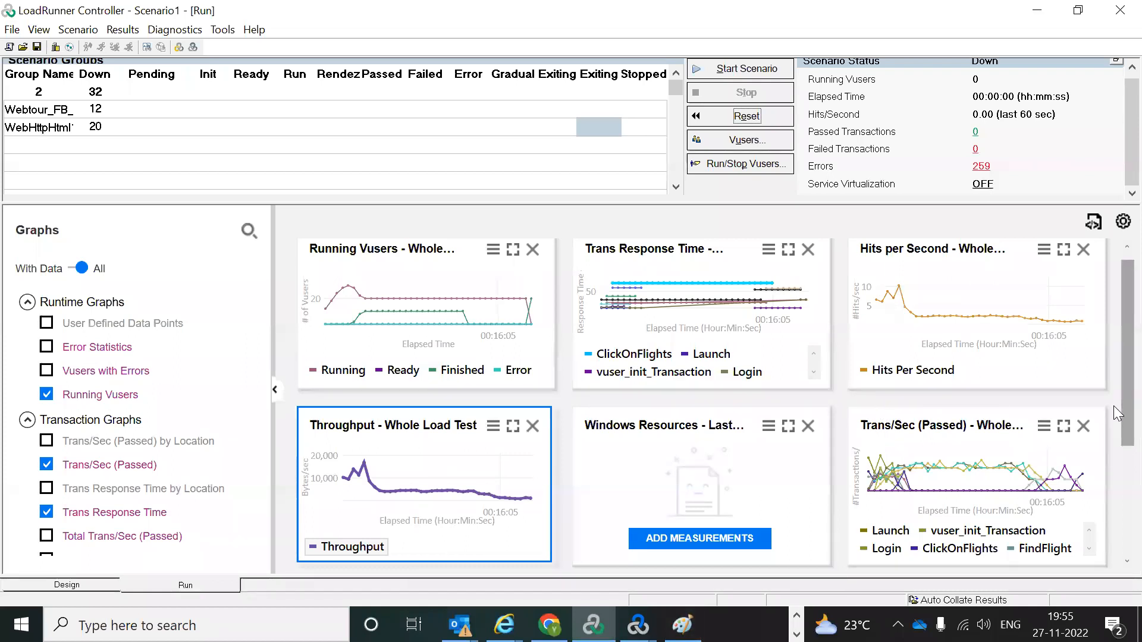
scroll(1117, 535, down, 3)
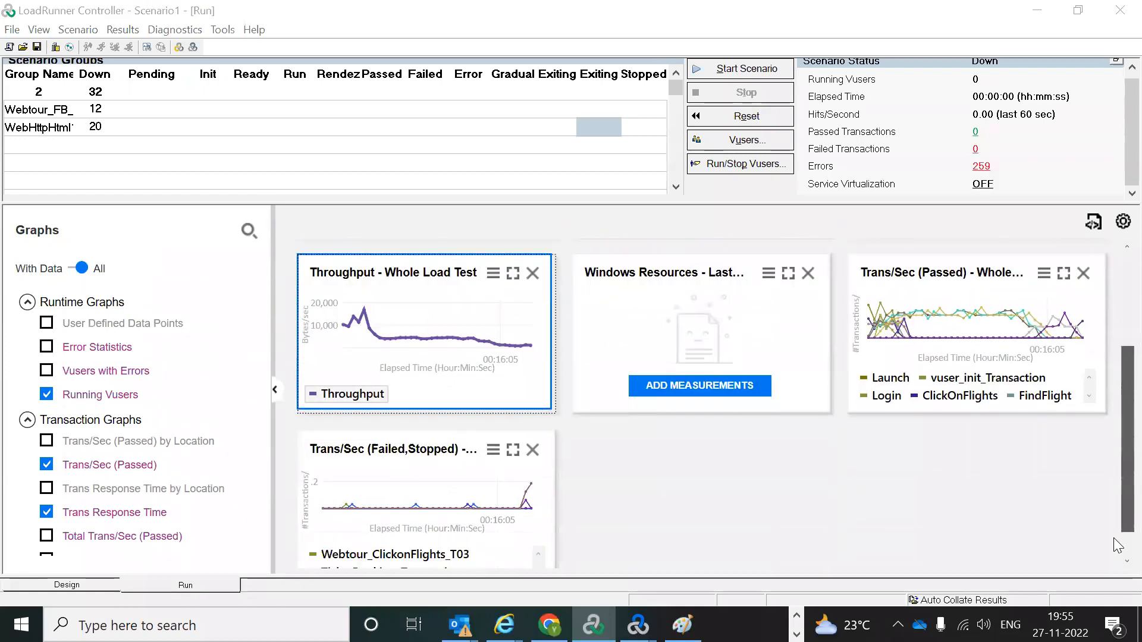
scroll(1118, 545, up, 3)
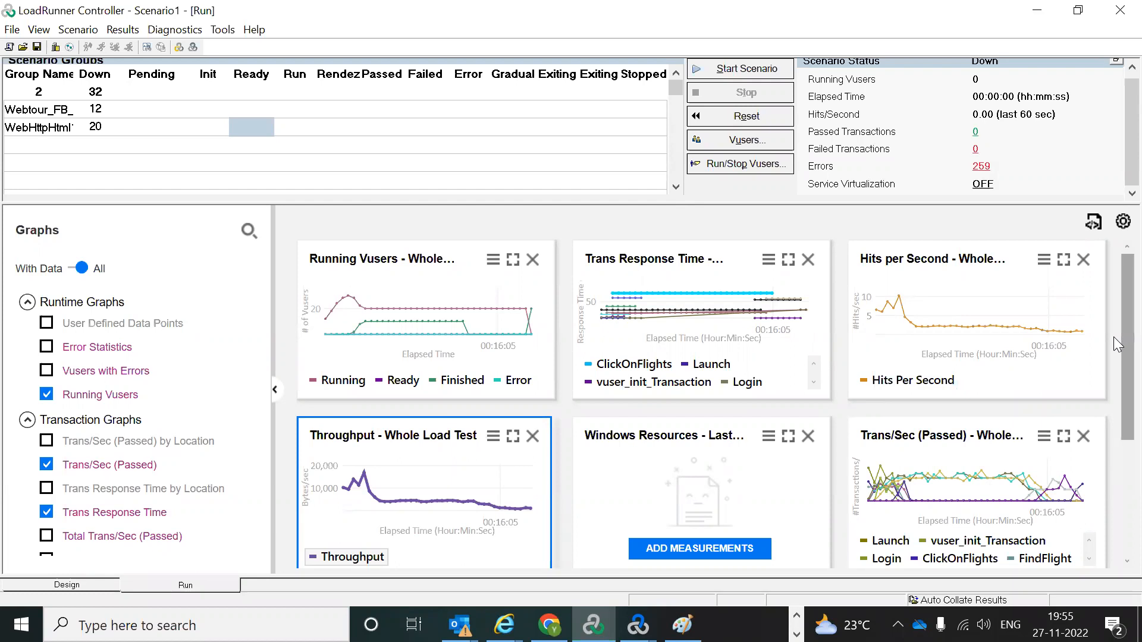
scroll(1117, 345, down, 5)
scroll(1117, 284, up, 5)
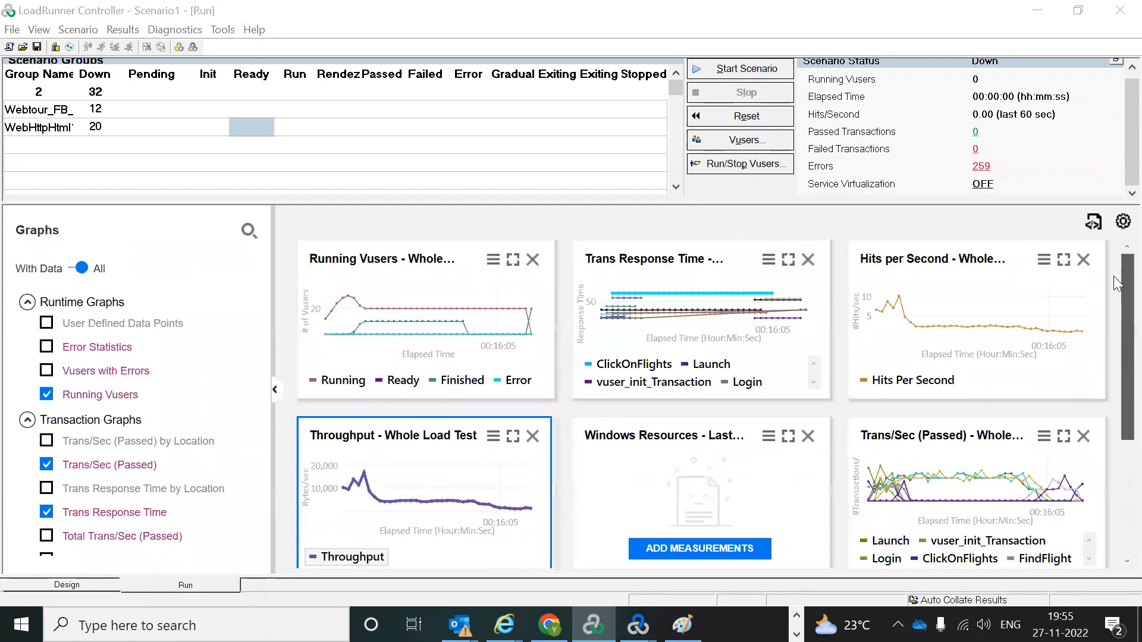
scroll(1116, 387, down, 3)
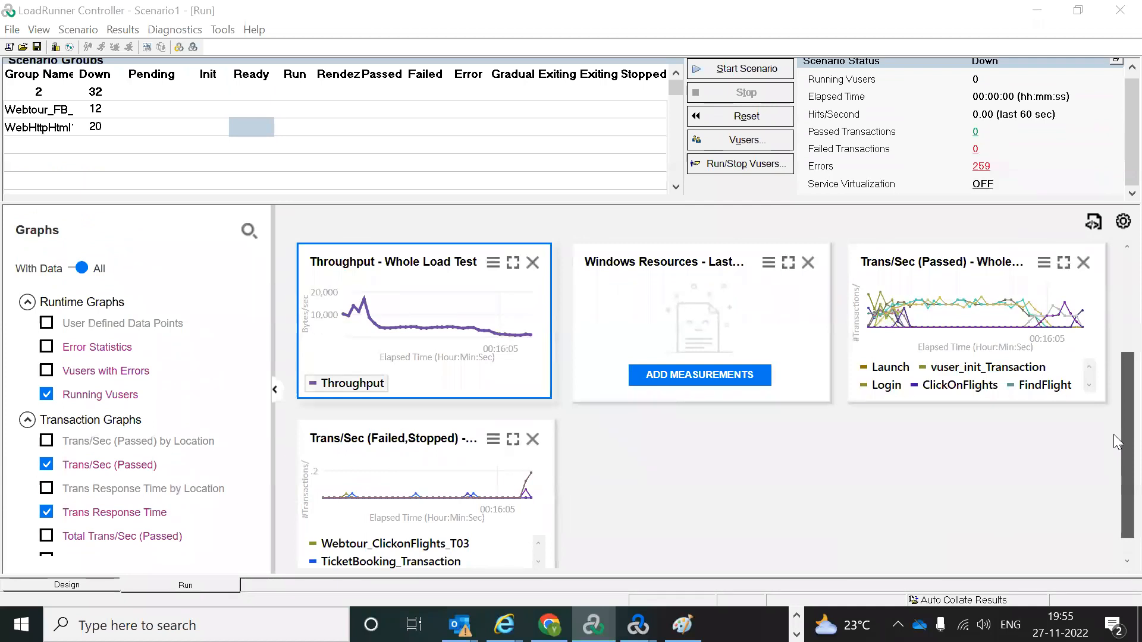
scroll(1117, 441, up, 3)
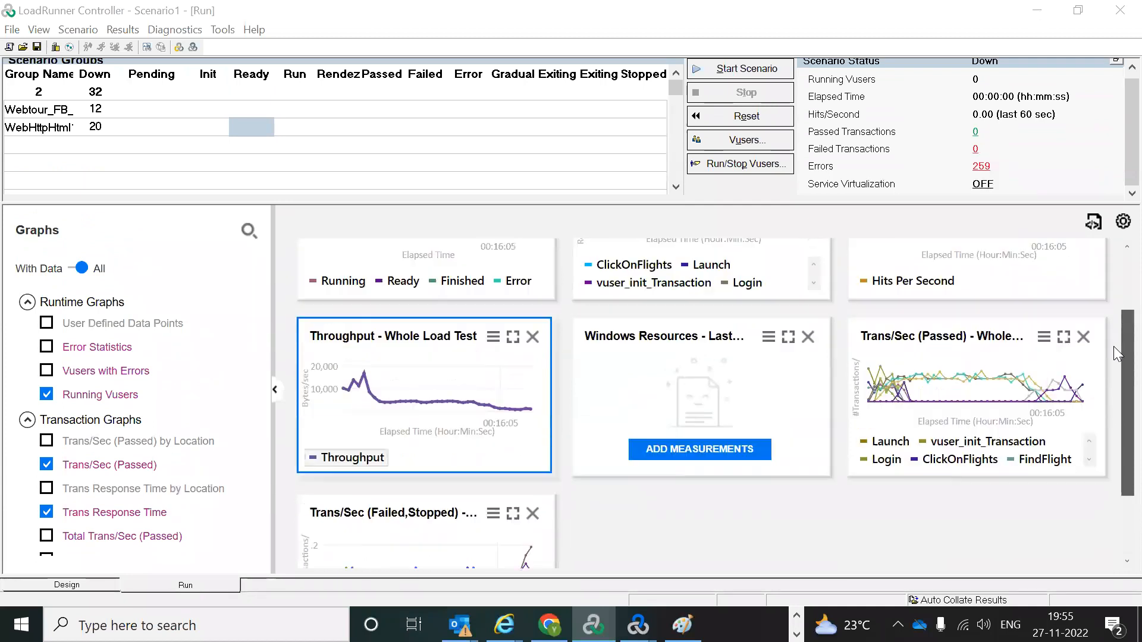
scroll(1117, 371, down, 2)
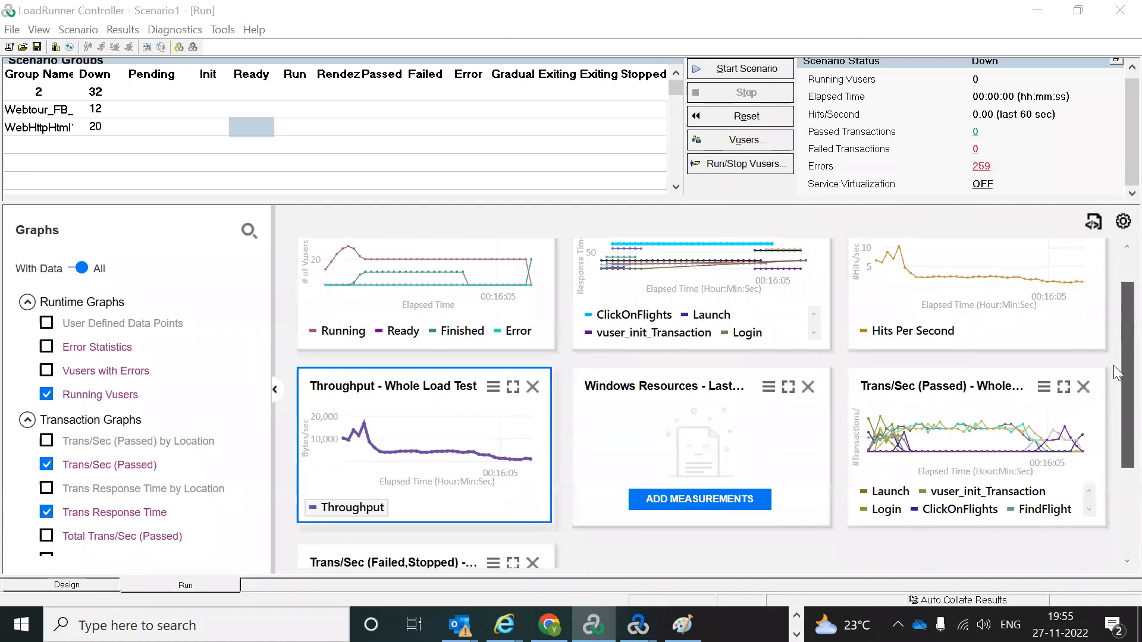